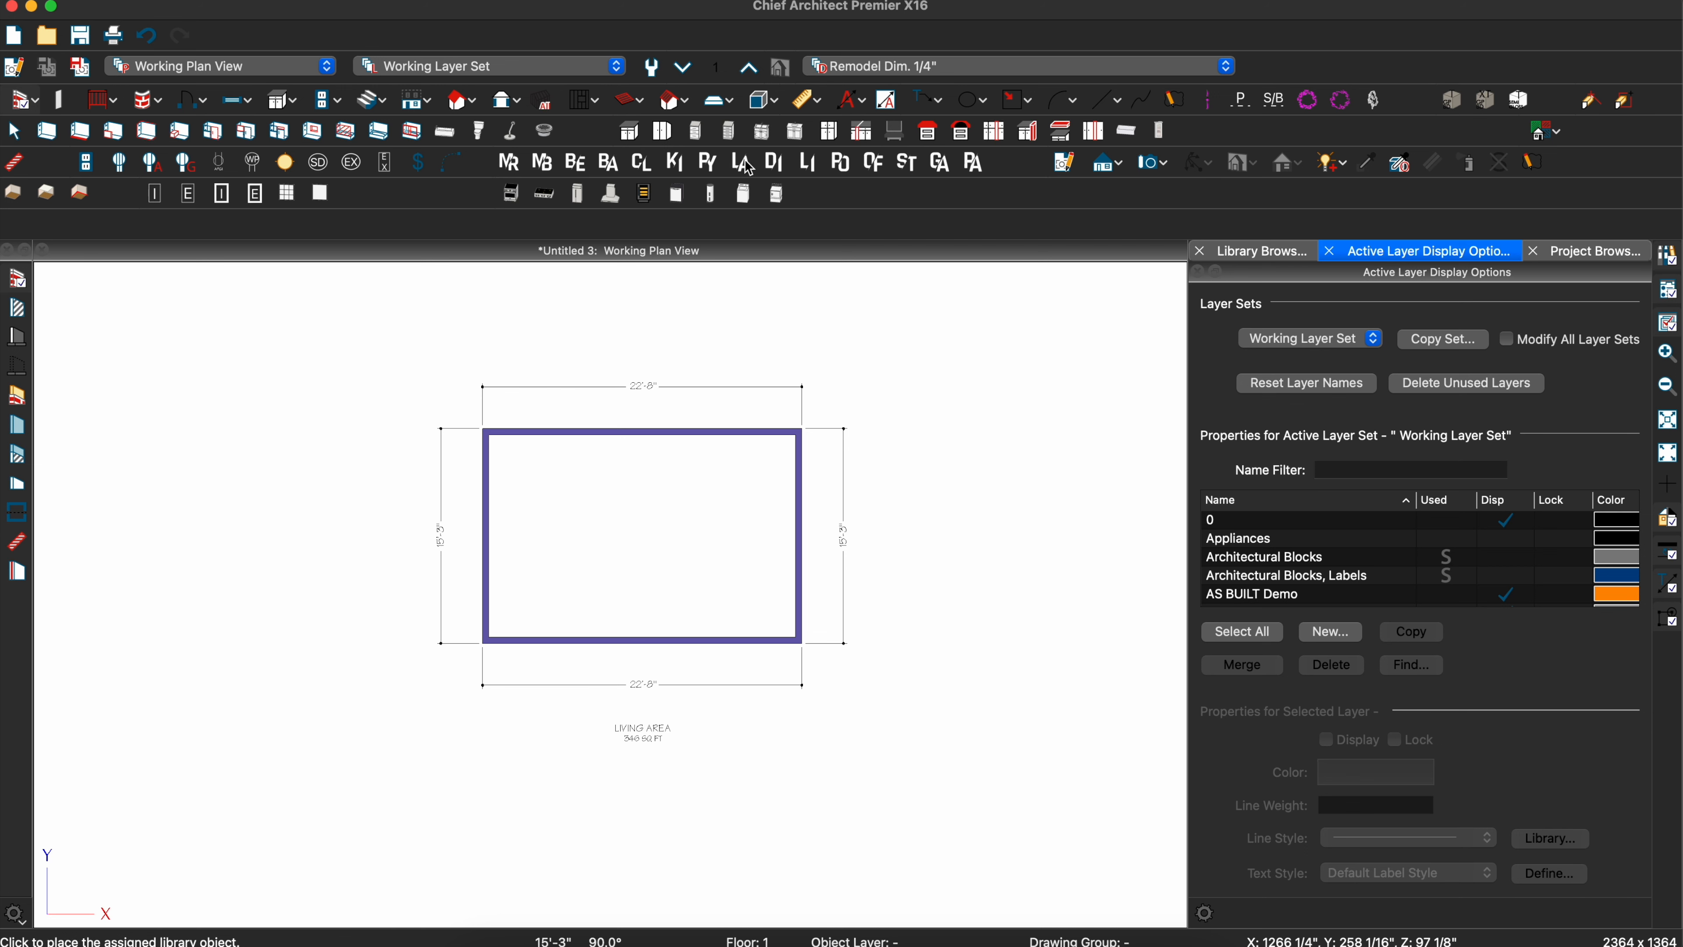
# - Designate the enclosed room as a bedroom and draw a full-depth interior partition about 6'-6" from its right exterior wall
pyautogui.click(582, 170)
pyautogui.click(637, 549)
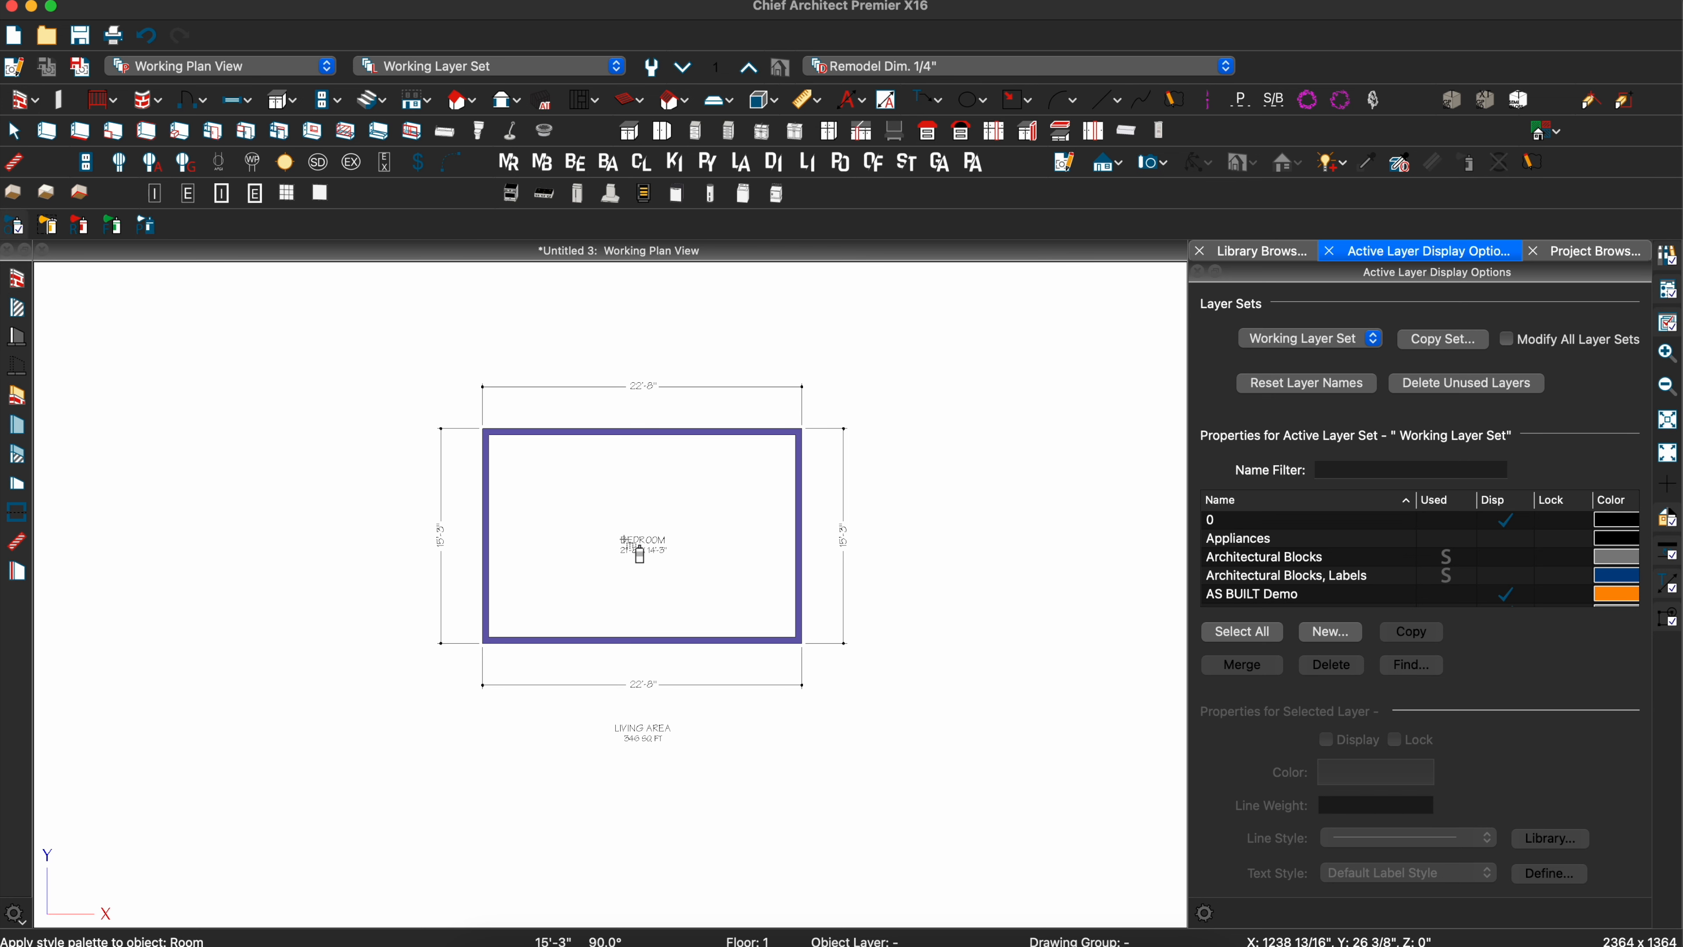
pyautogui.moveTo(711, 500); pyautogui.dragTo(542, 470, button='middle')
pyautogui.press('w')
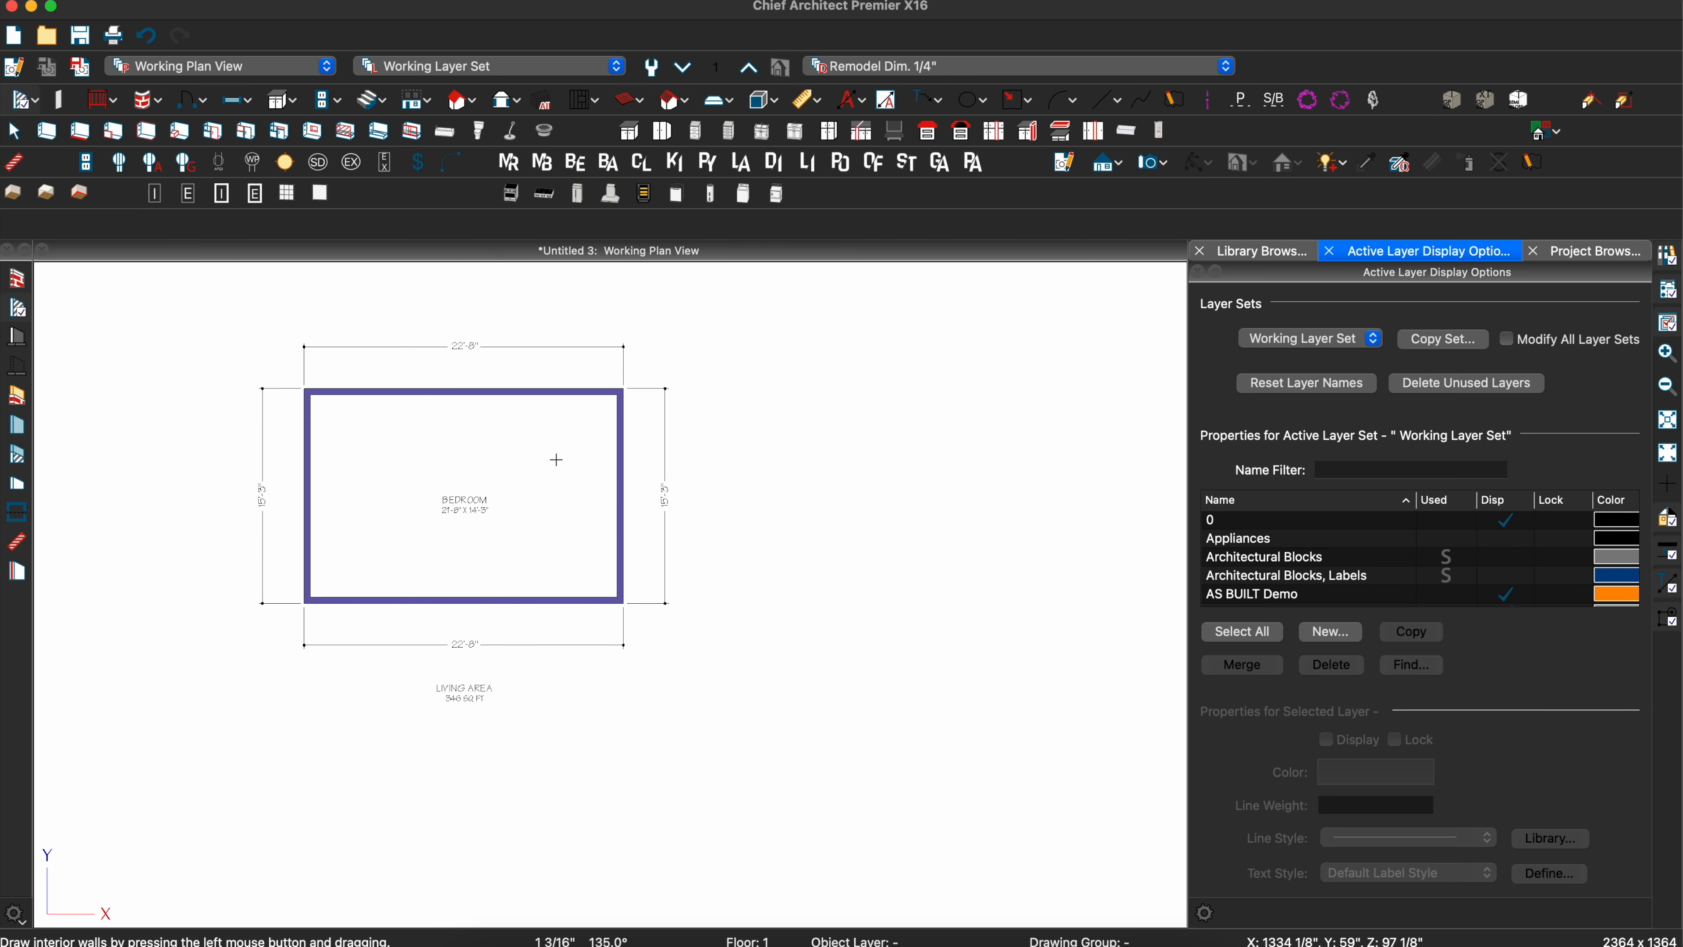
pyautogui.moveTo(533, 391); pyautogui.dragTo(528, 586)
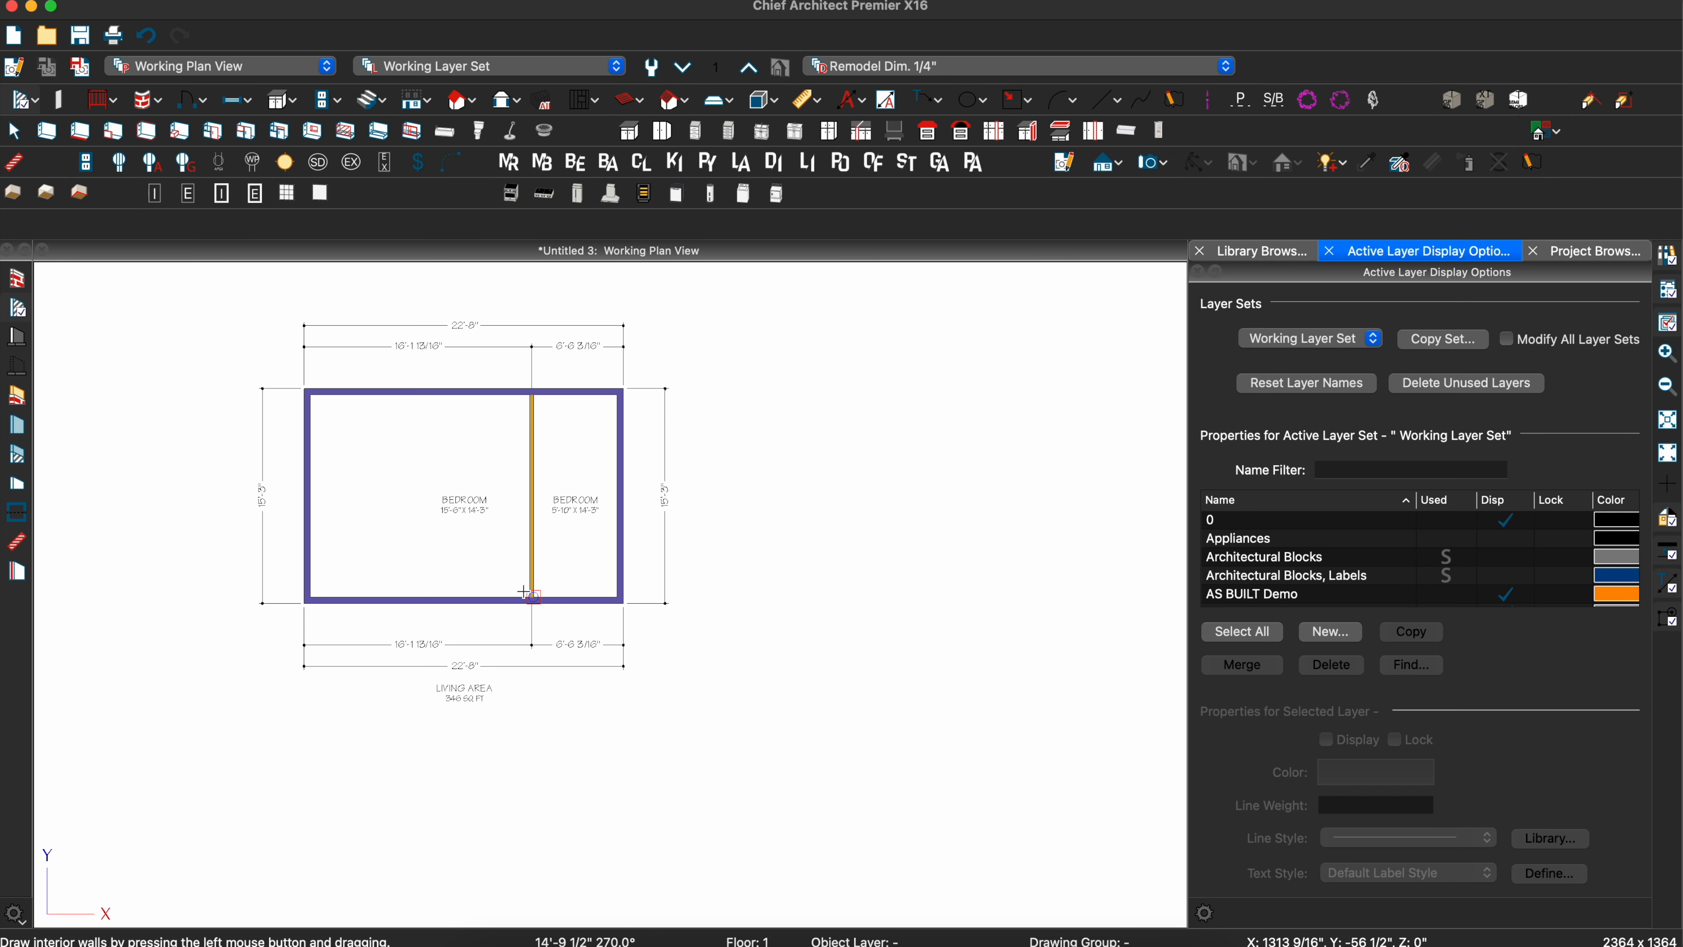
# - Apply the Closet room style to the narrow room right of the interior partition
pyautogui.press('Escape')
pyautogui.moveTo(502, 445); pyautogui.dragTo(616, 538, button='middle')
pyautogui.scroll(3, 567, 438)
pyautogui.scroll(-4, 567, 438)
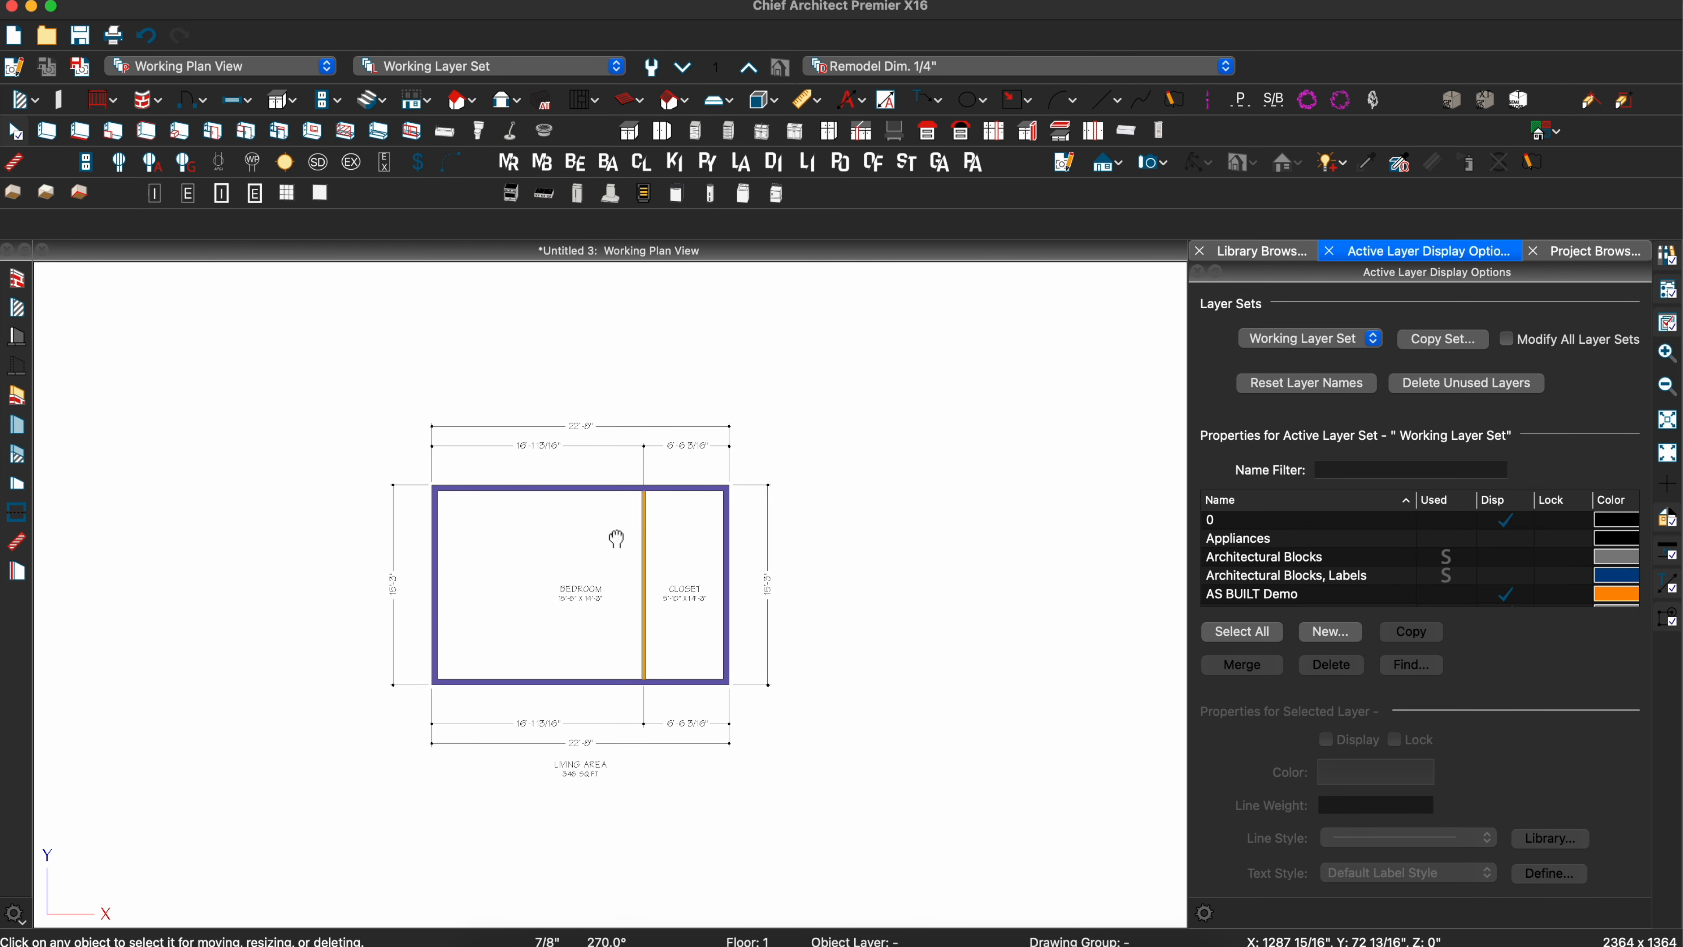
# - Place a standard window in the bedroom's left exterior wall, about 3'-3" from the upper corner
pyautogui.click(698, 136)
pyautogui.press('w')
pyautogui.click(439, 528)
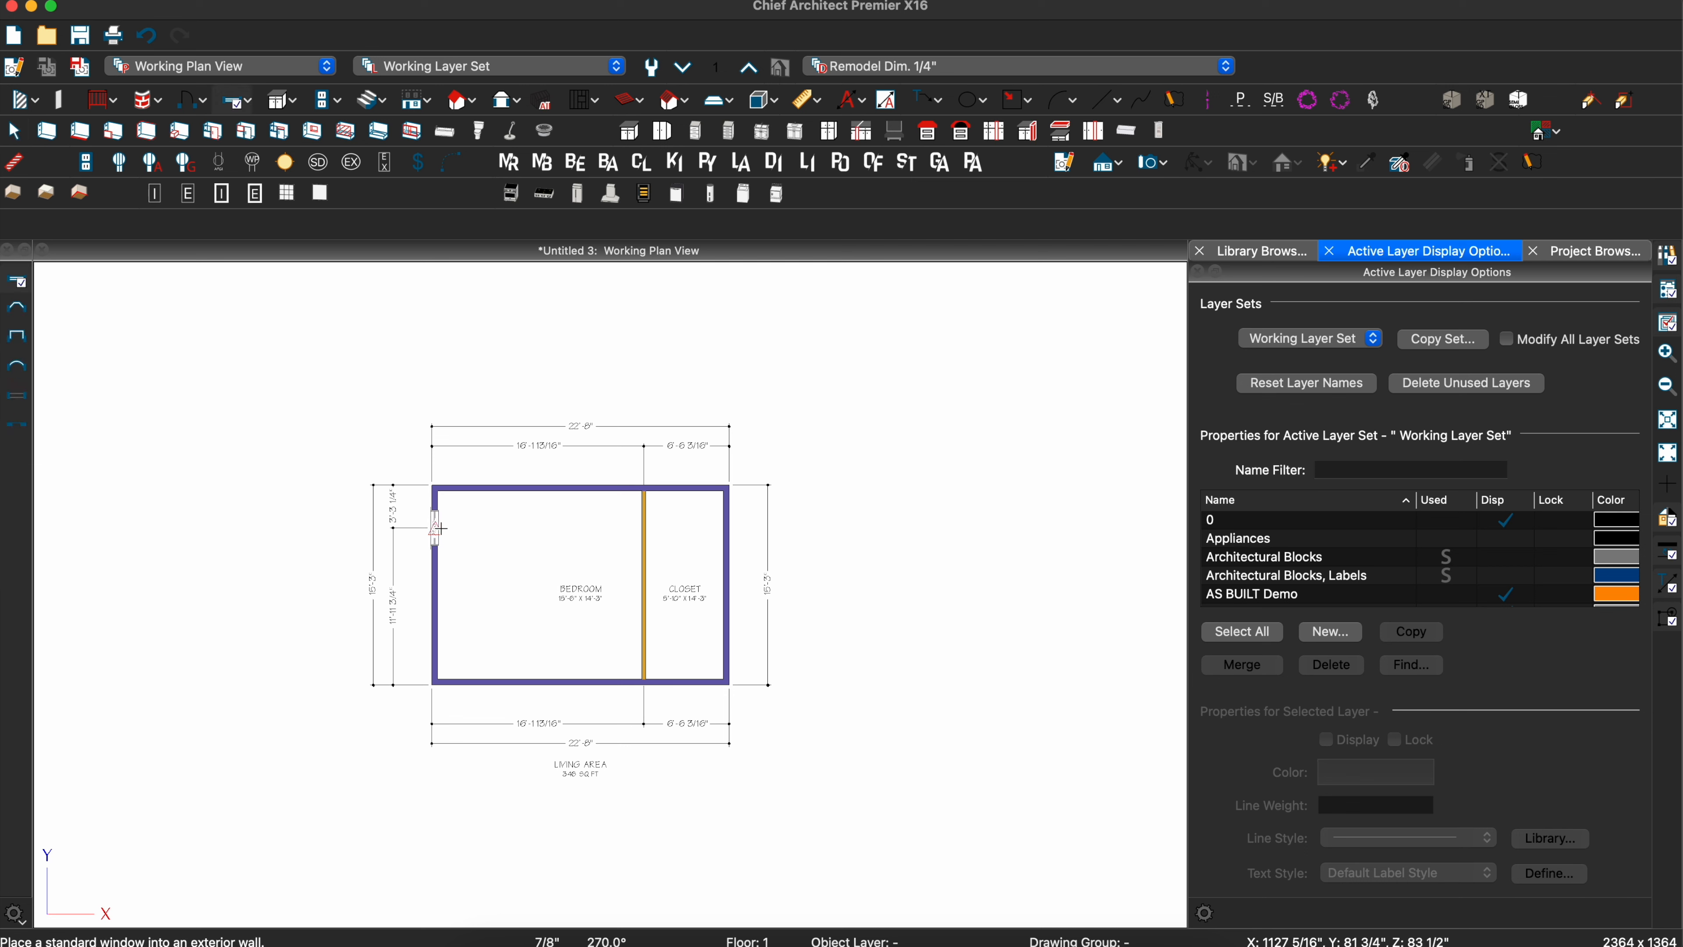
# - Open a Perspective Full Overview of the house, facing the exterior wall that holds the window
pyautogui.click(1156, 163)
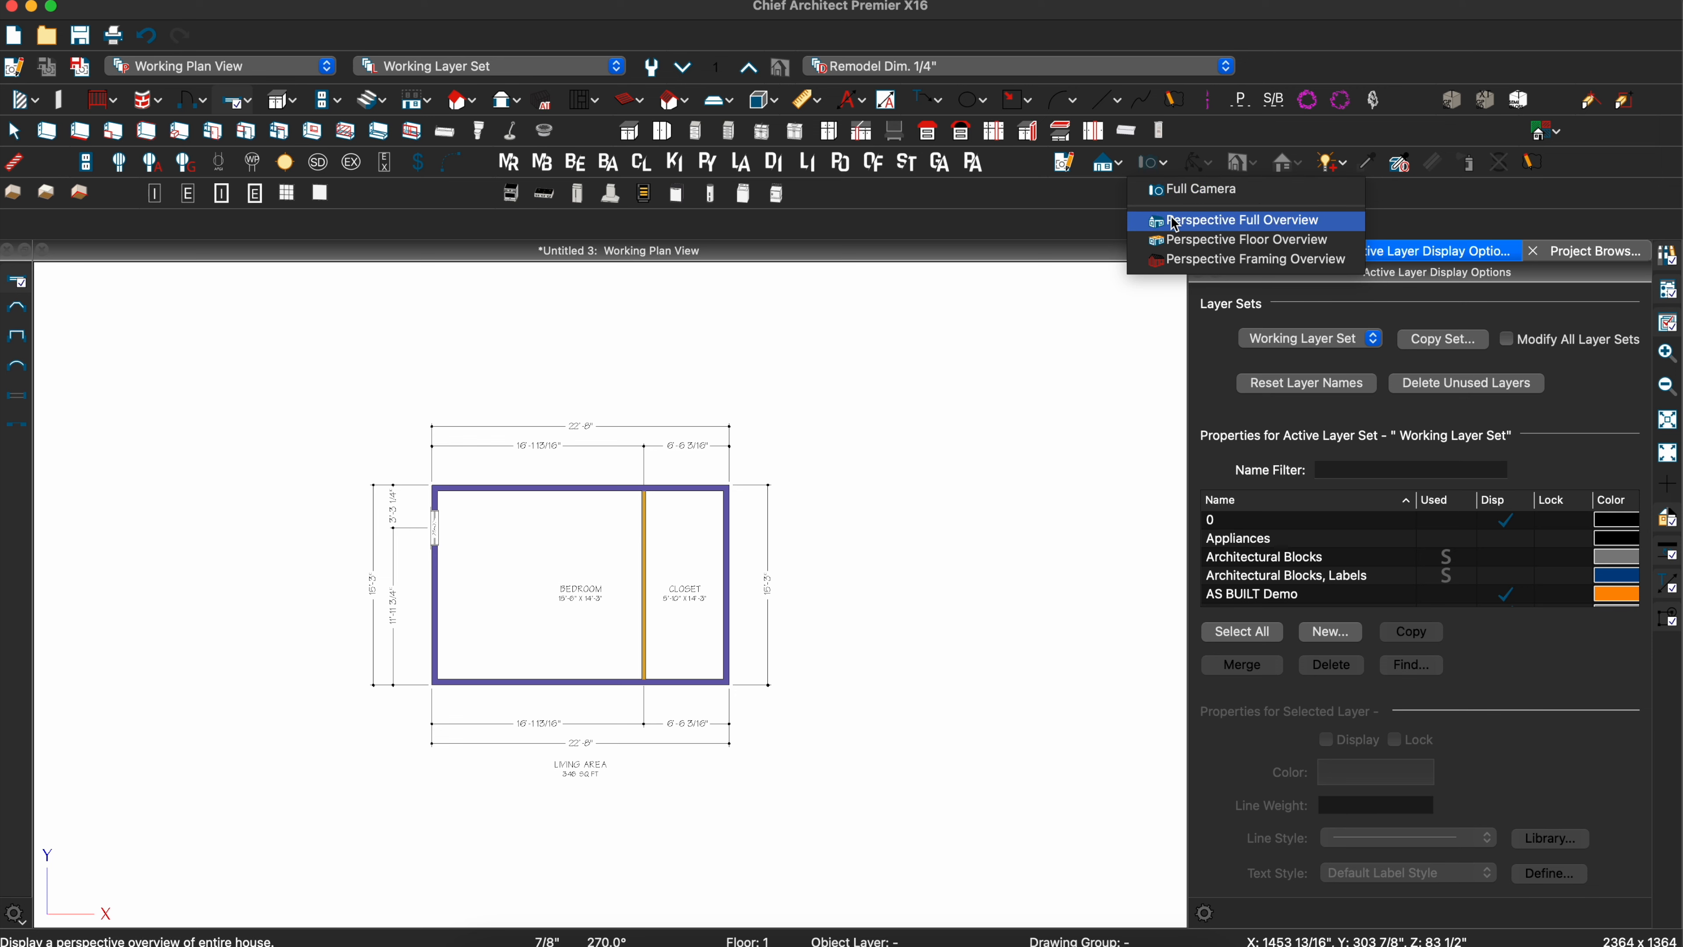
pyautogui.moveTo(410, 430); pyautogui.dragTo(871, 364)
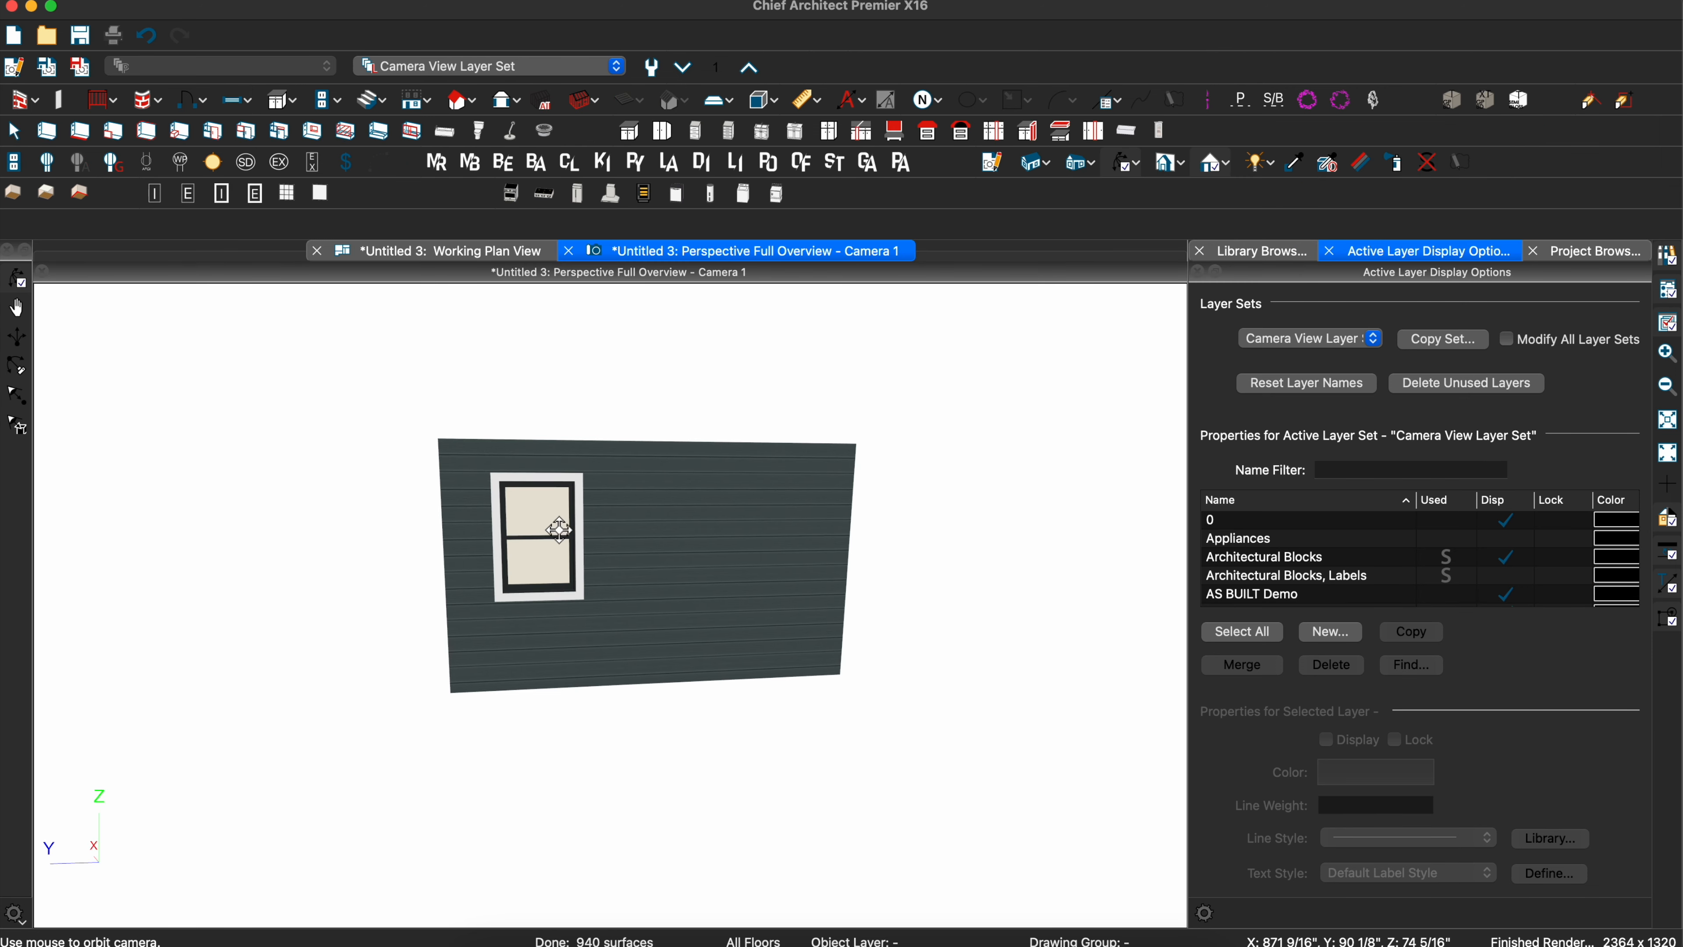
pyautogui.click(14, 131)
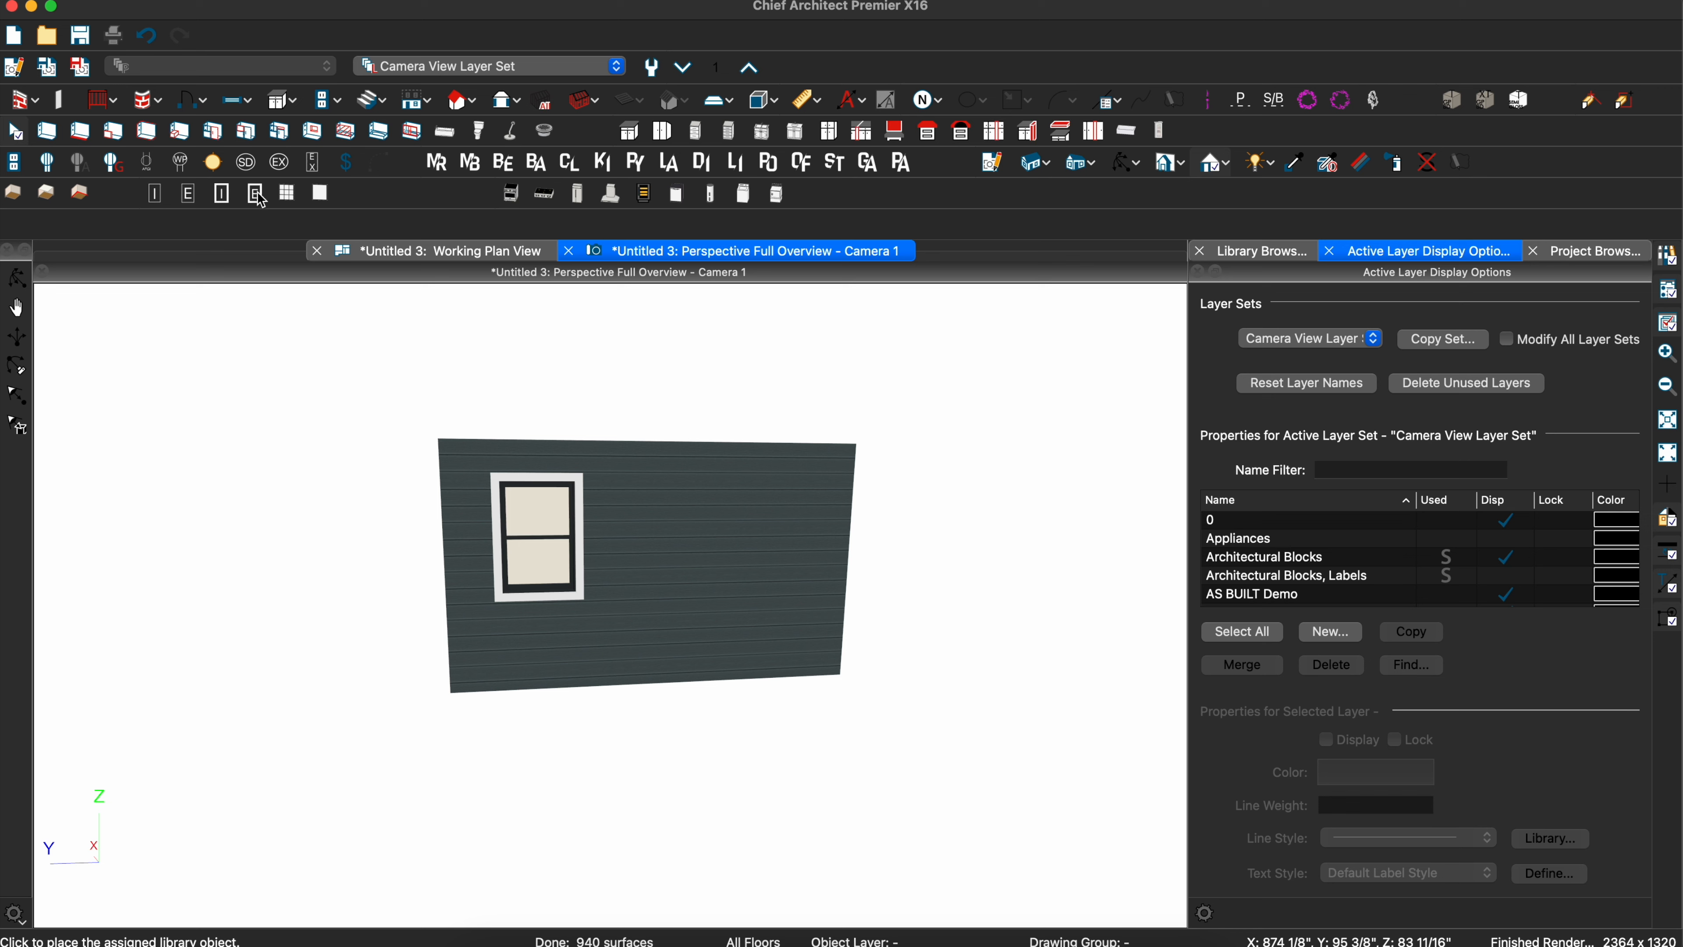
# - Remove the window's exterior casing with a style palette and apply the three-by-three grid window style
pyautogui.click(191, 203)
pyautogui.click(522, 527)
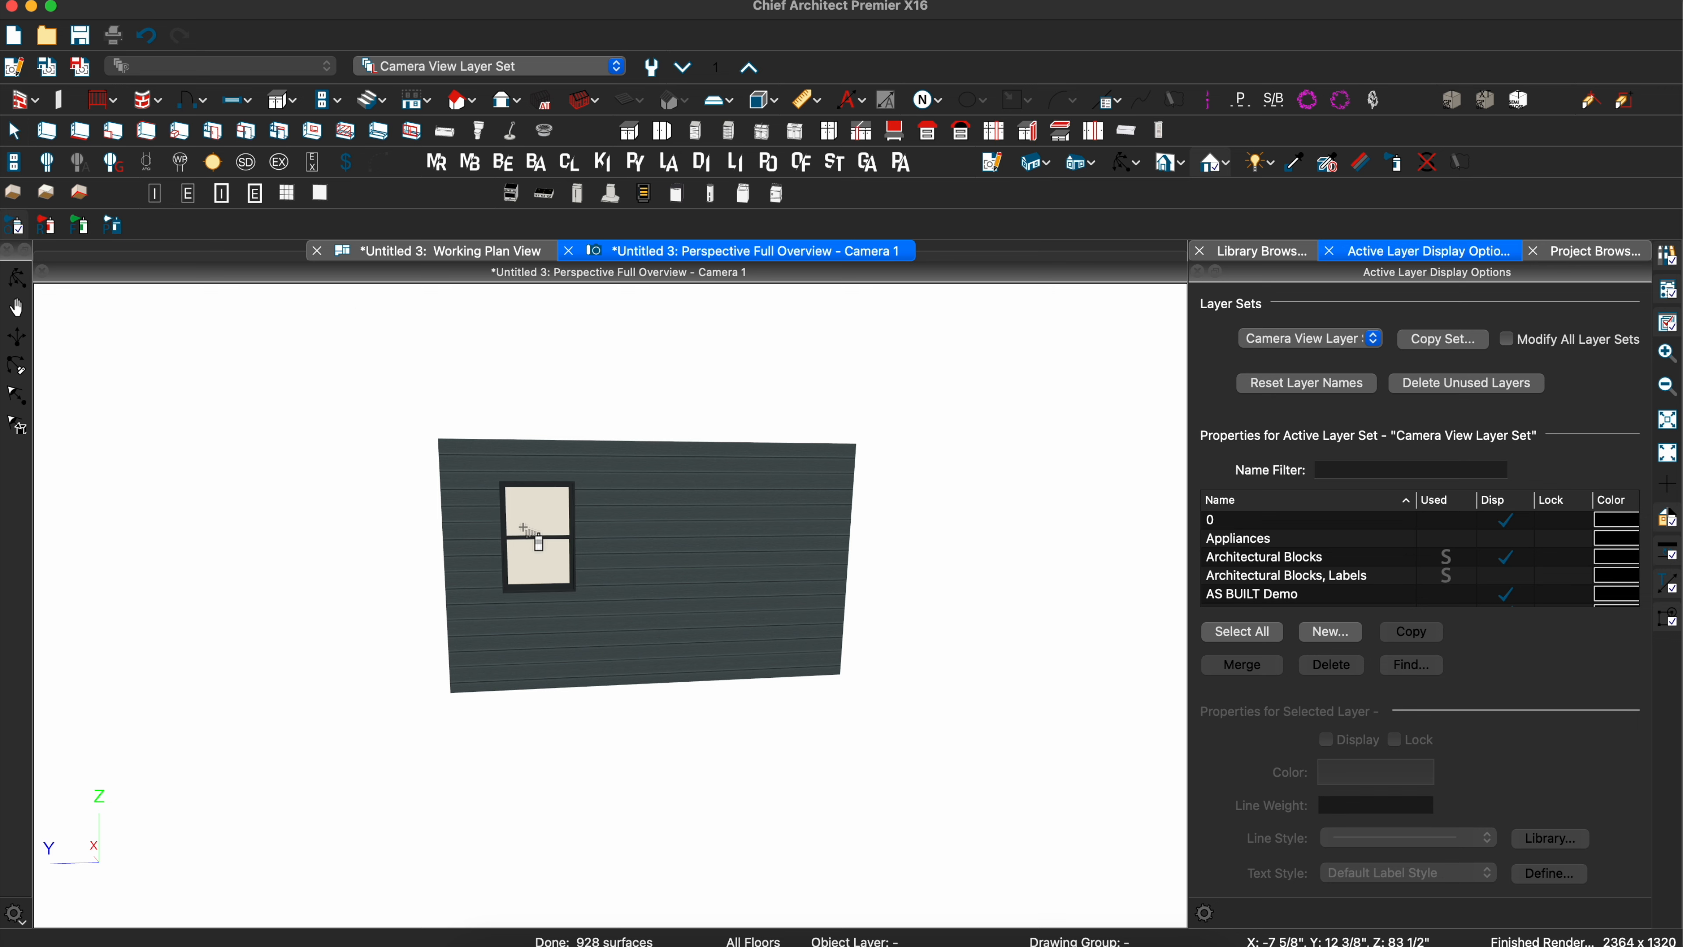
pyautogui.click(287, 193)
pyautogui.click(546, 539)
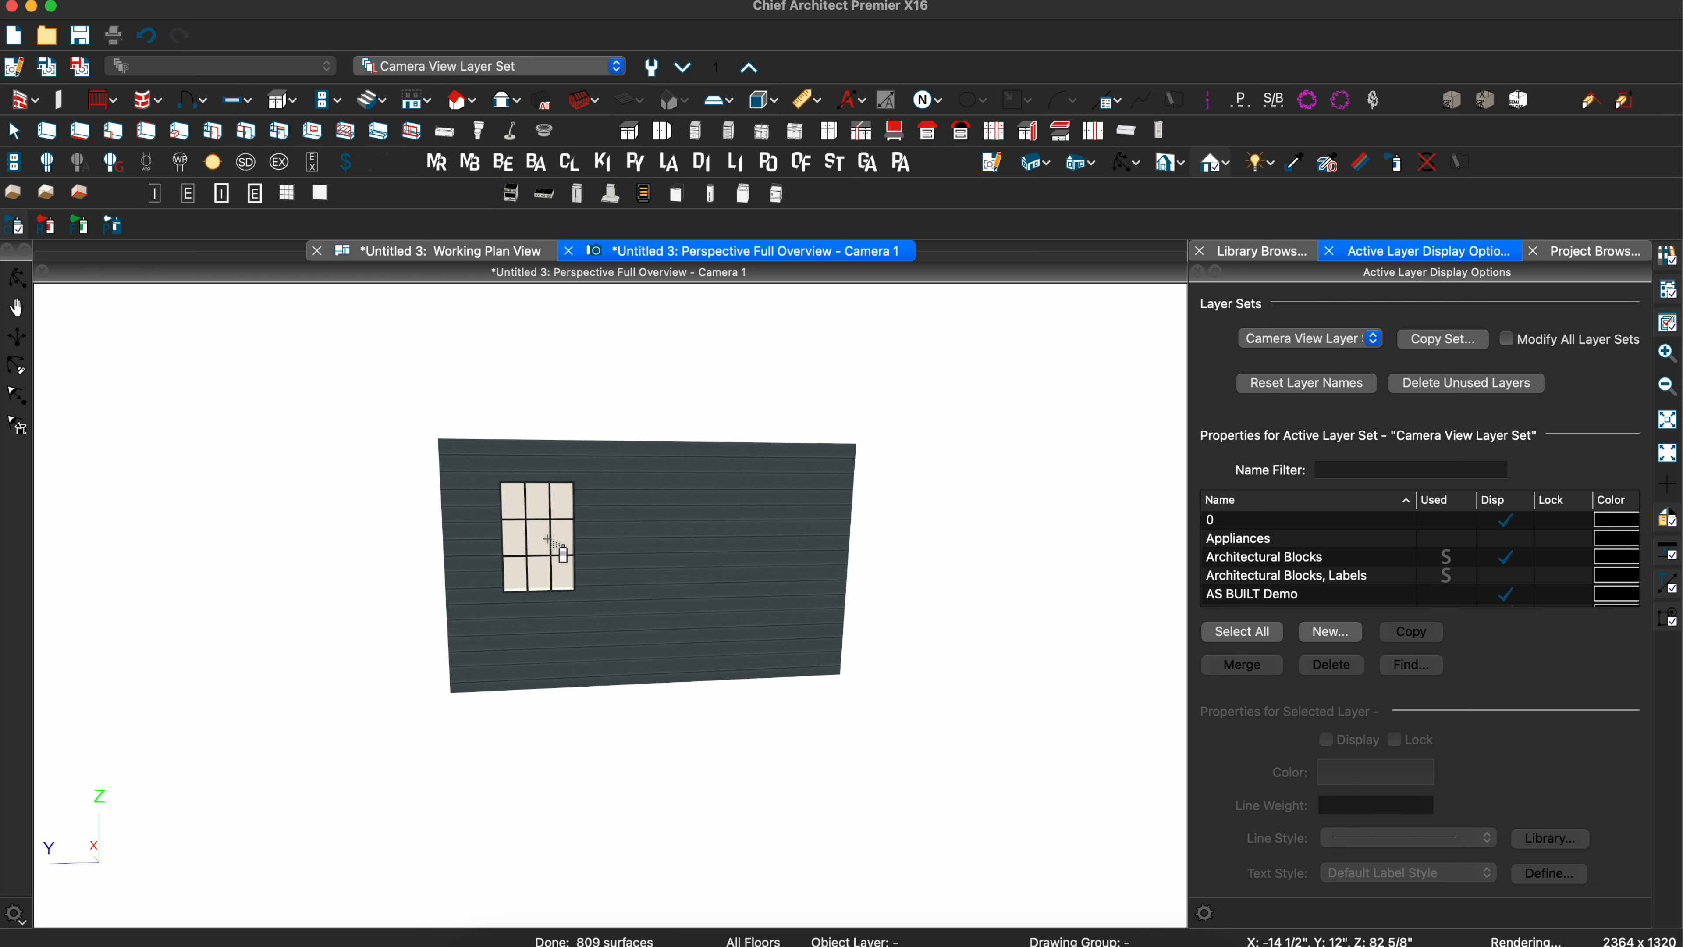
# - Apply the plain single-pane style to the window, followed by the exterior casing style palette
pyautogui.click(318, 188)
pyautogui.click(495, 527)
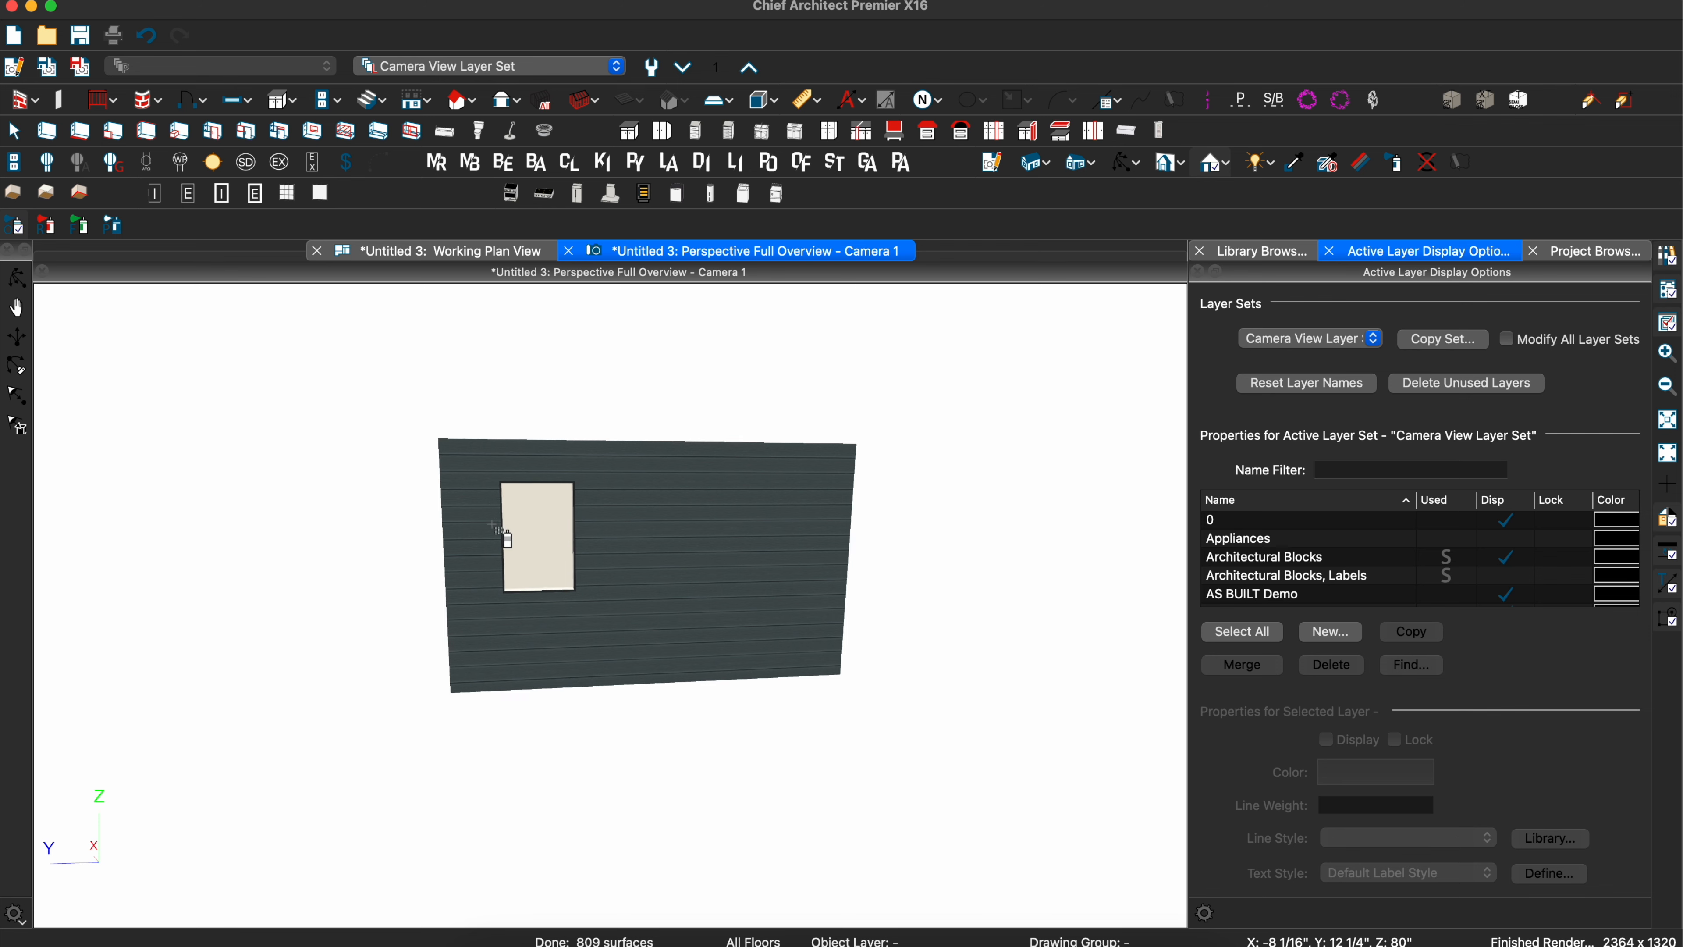
pyautogui.click(254, 193)
pyautogui.click(523, 519)
pyautogui.moveTo(530, 523); pyautogui.dragTo(458, 324, button='middle')
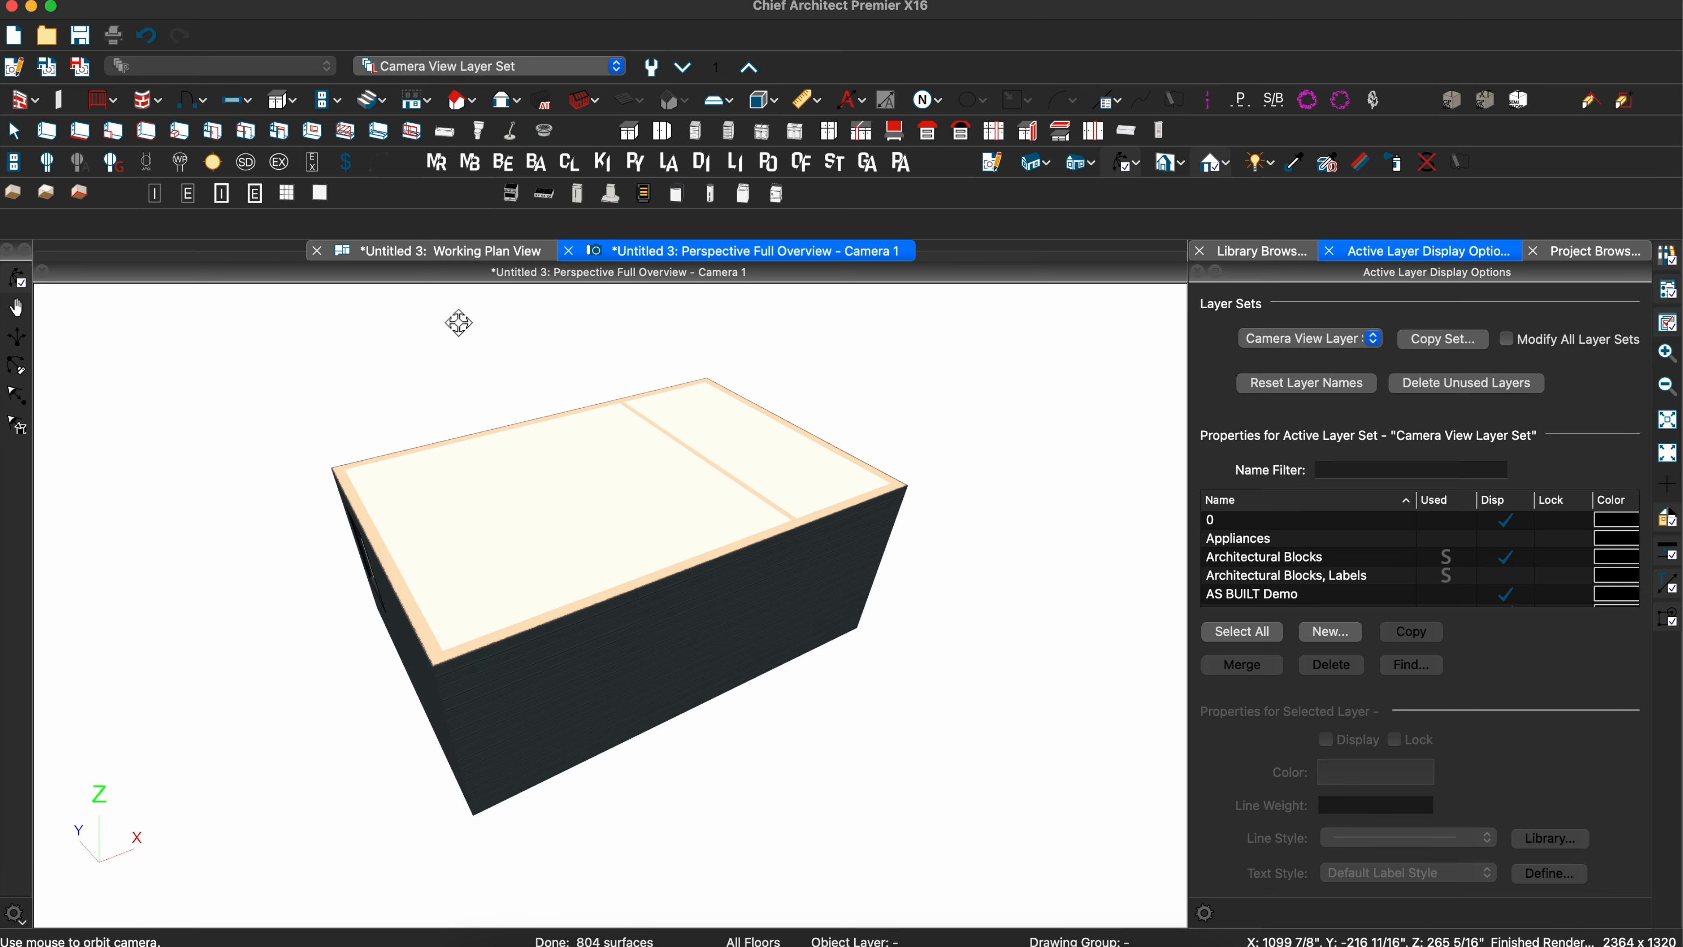
# - In the Working Plan View, place a range against the upper wall of the bedroom
pyautogui.click(428, 251)
pyautogui.click(512, 194)
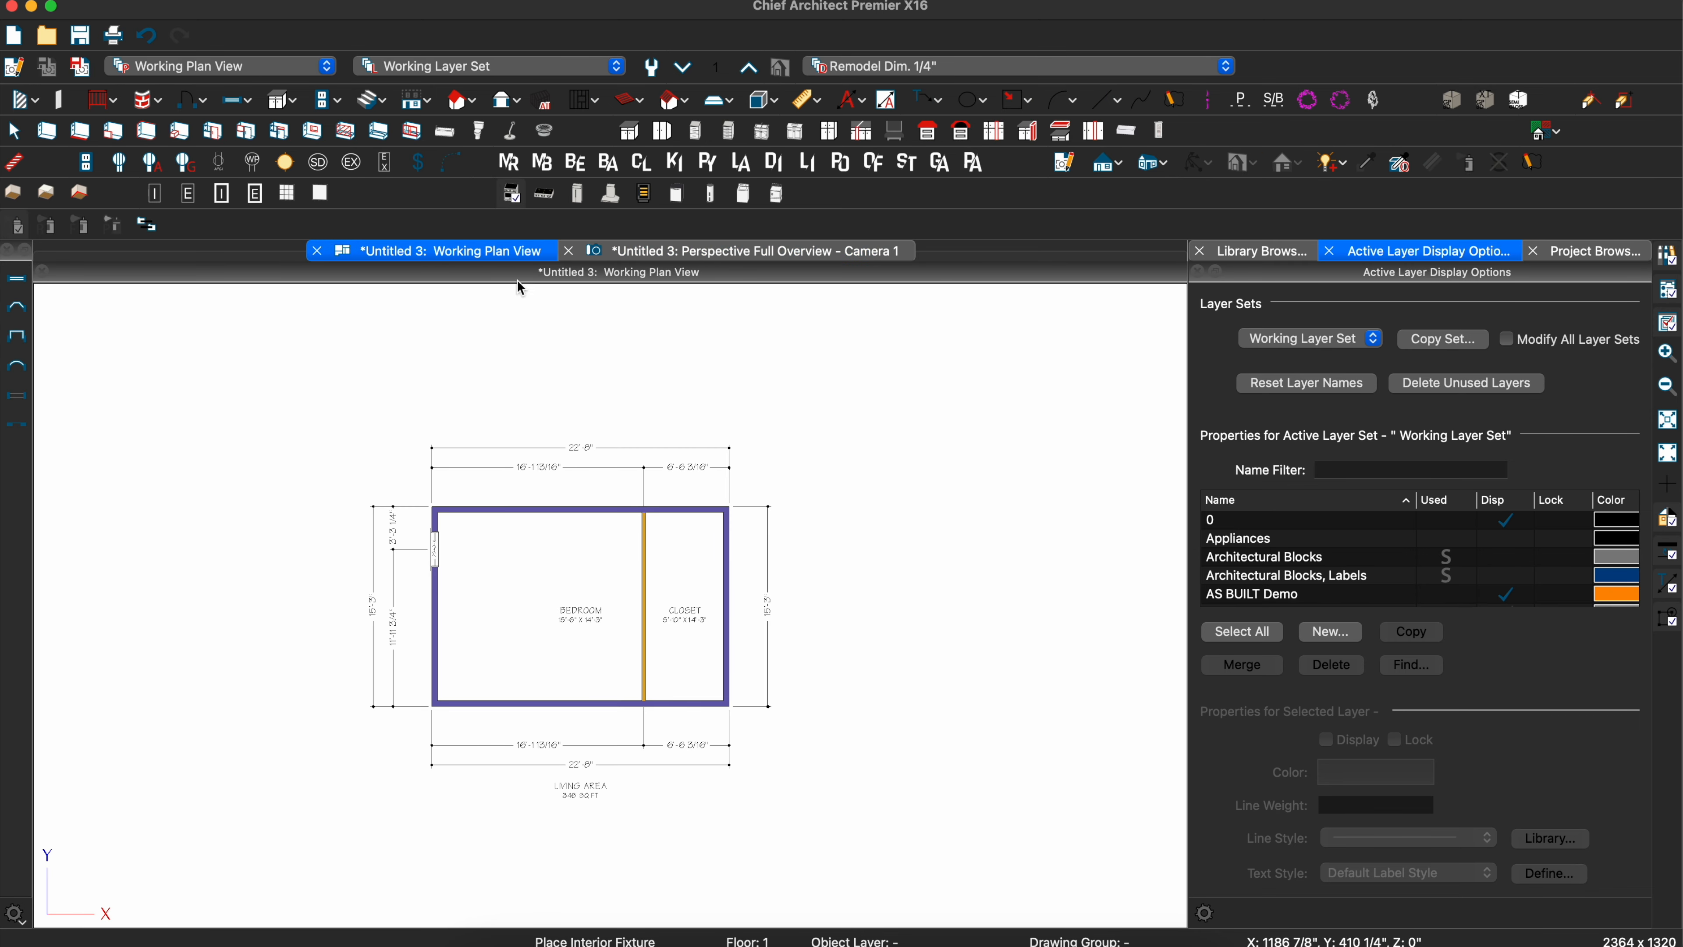
pyautogui.scroll(3, 560, 566)
pyautogui.click(528, 507)
pyautogui.press('w')
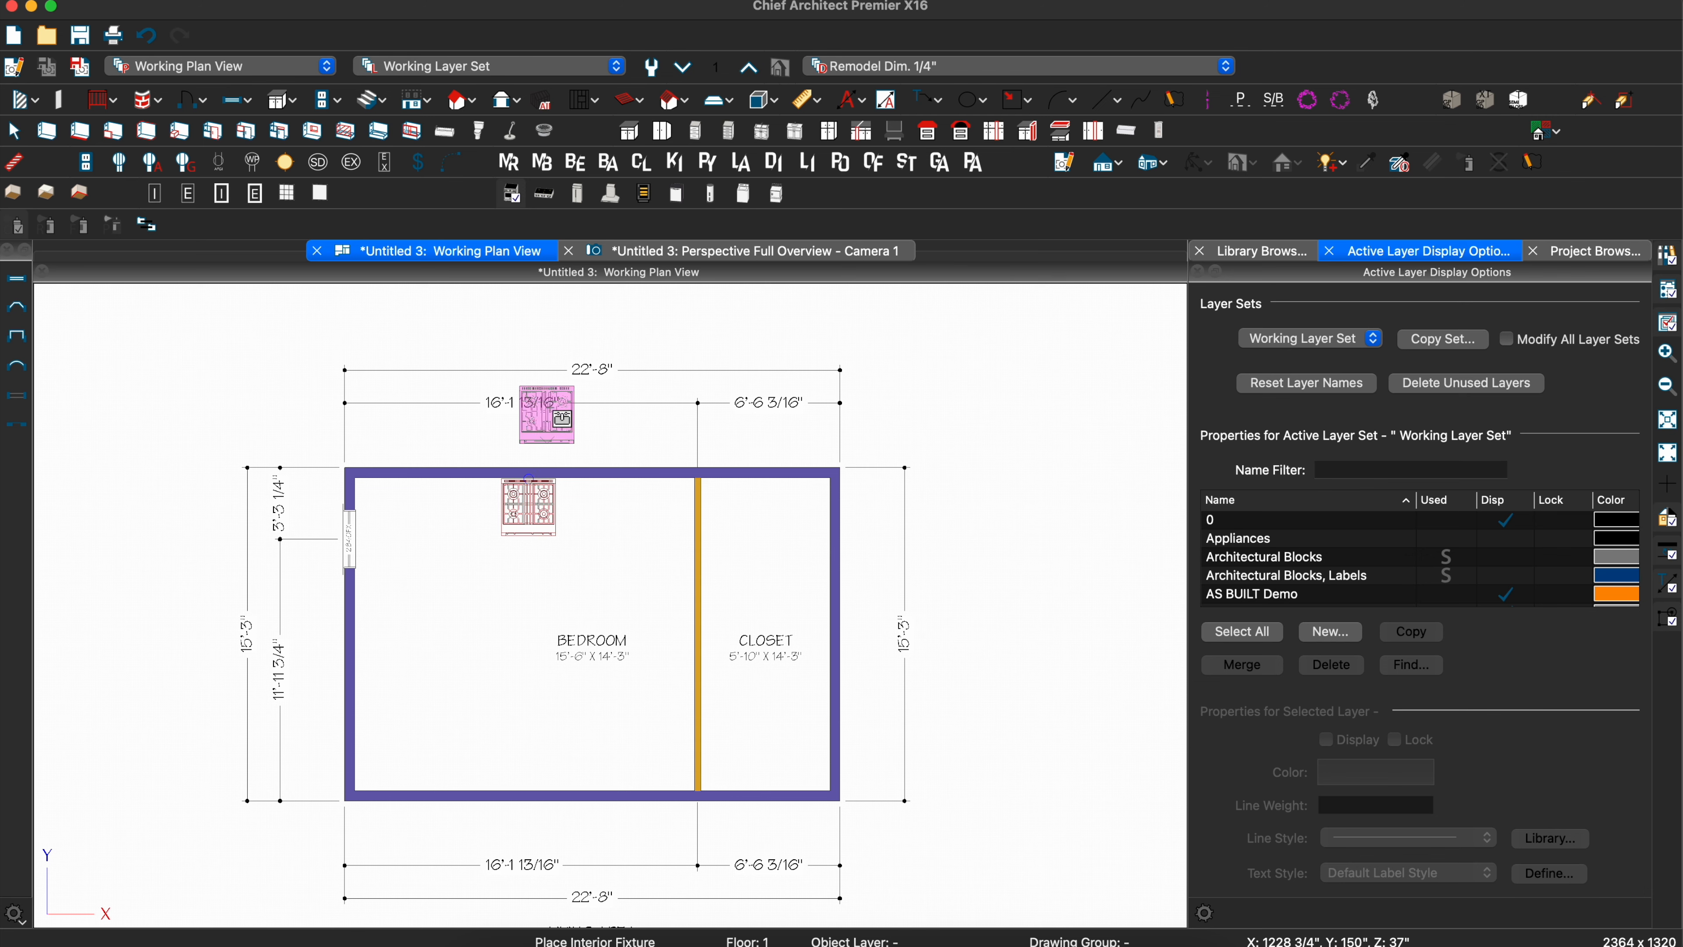
pyautogui.scroll(3, 547, 507)
pyautogui.press('Escape')
pyautogui.click(557, 524)
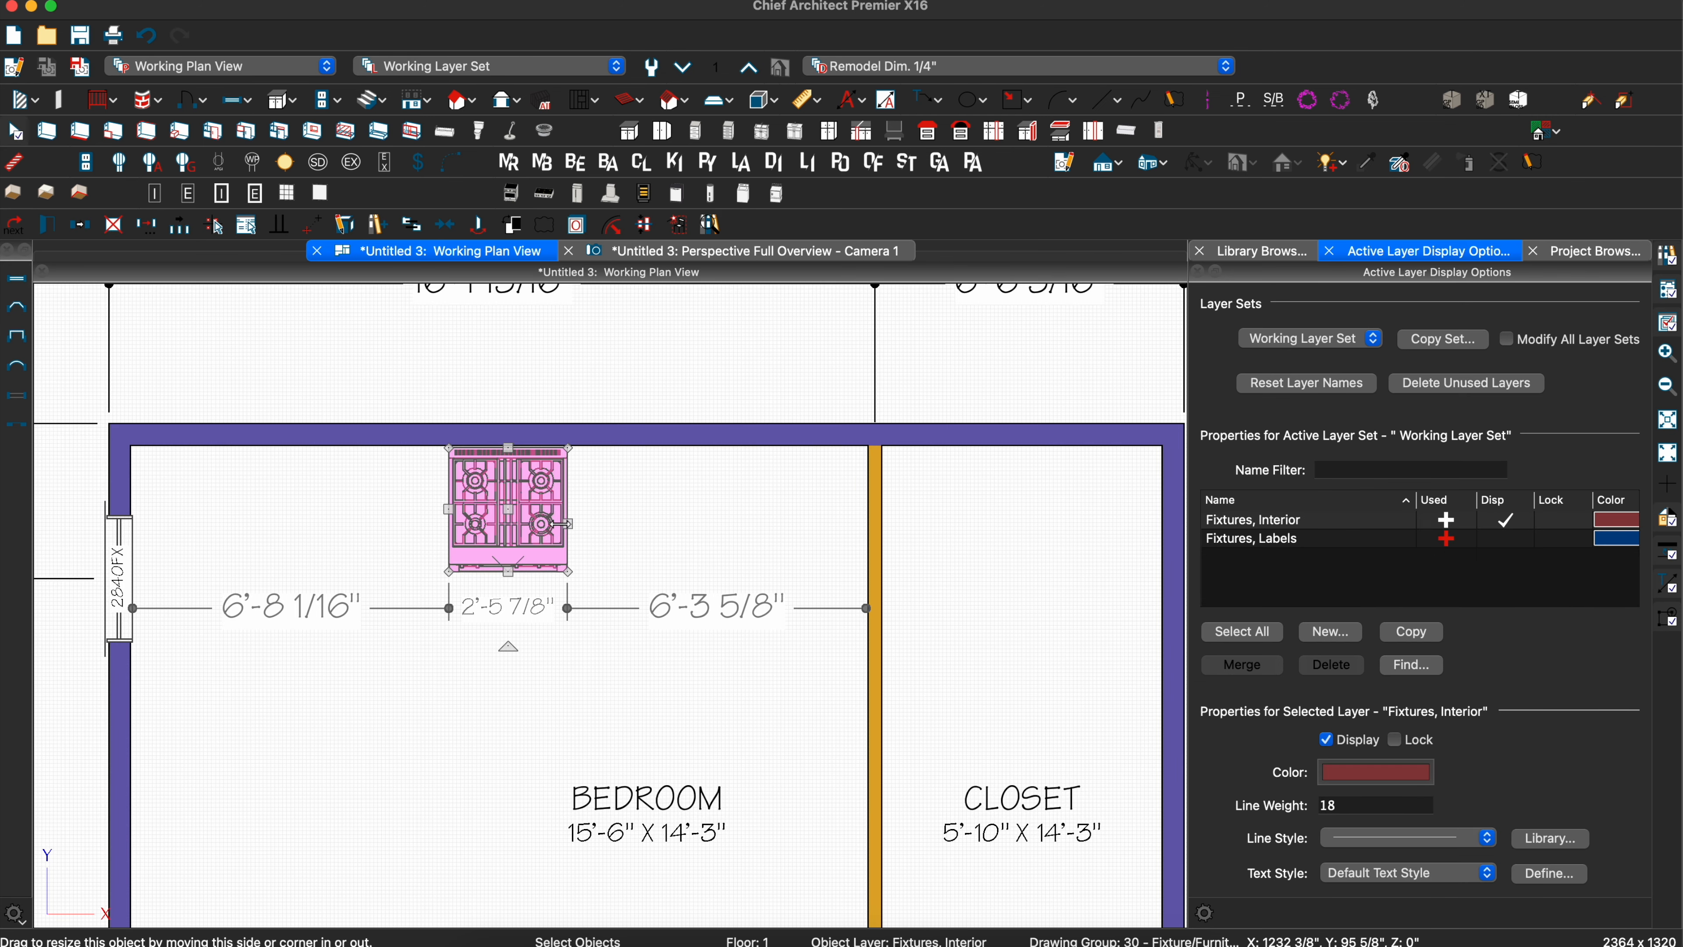
pyautogui.press('Escape')
pyautogui.scroll(-3, 559, 523)
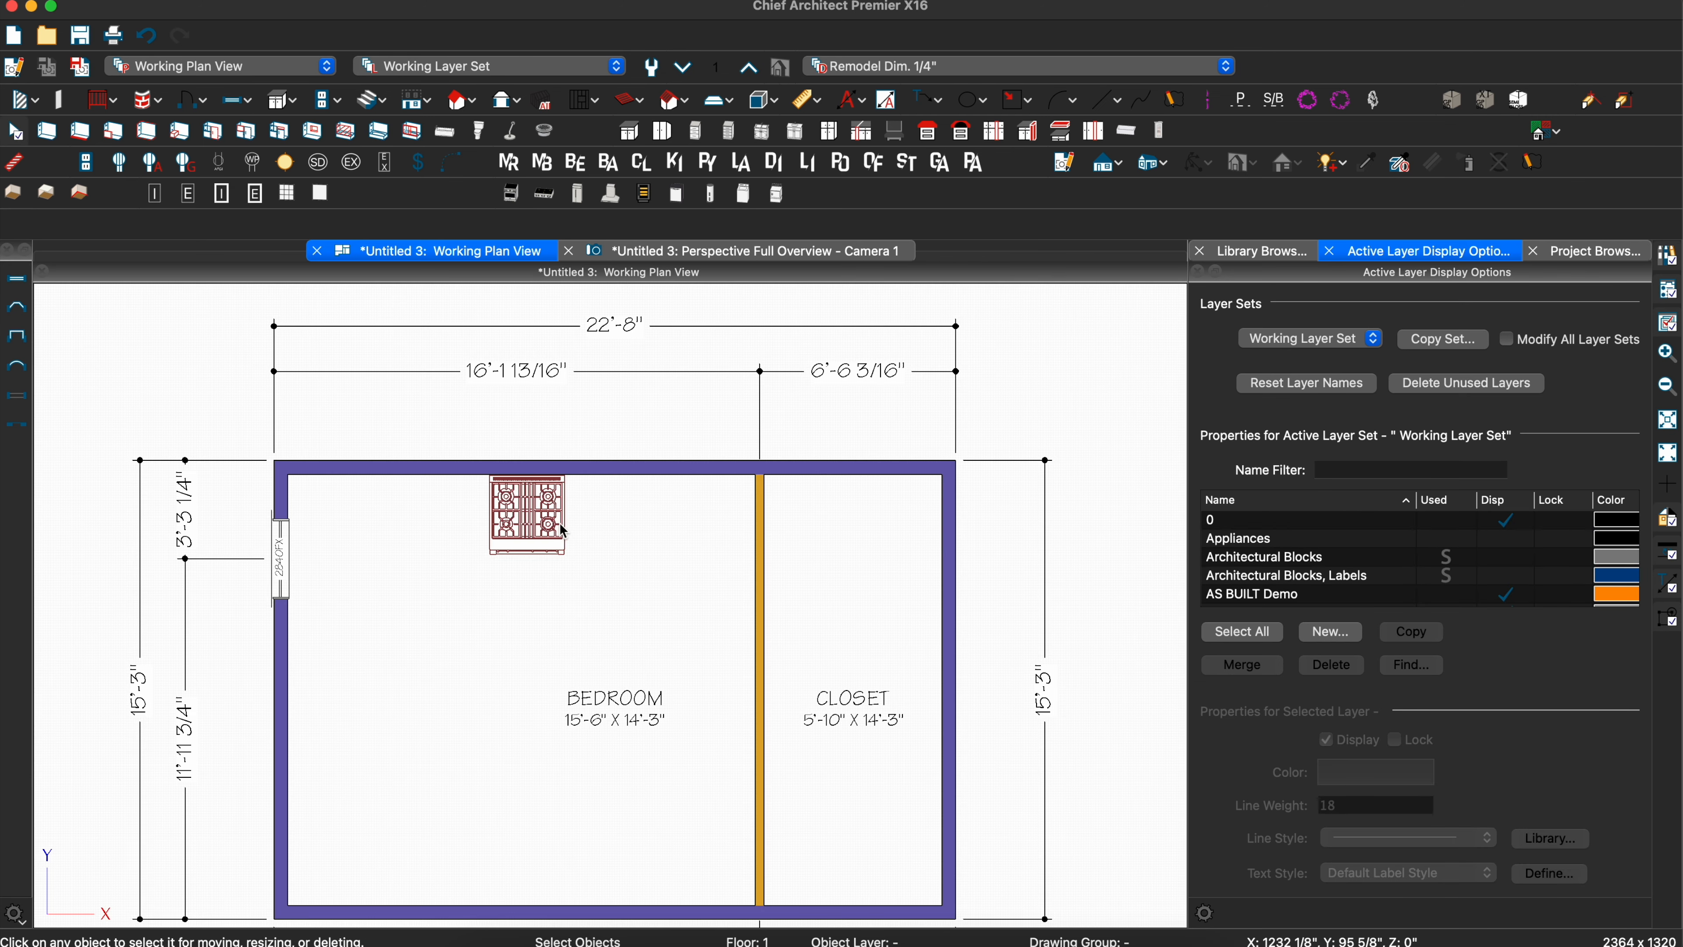
# - Place a refrigerator to the right of the range and a range hood to its left along the upper wall
pyautogui.click(577, 194)
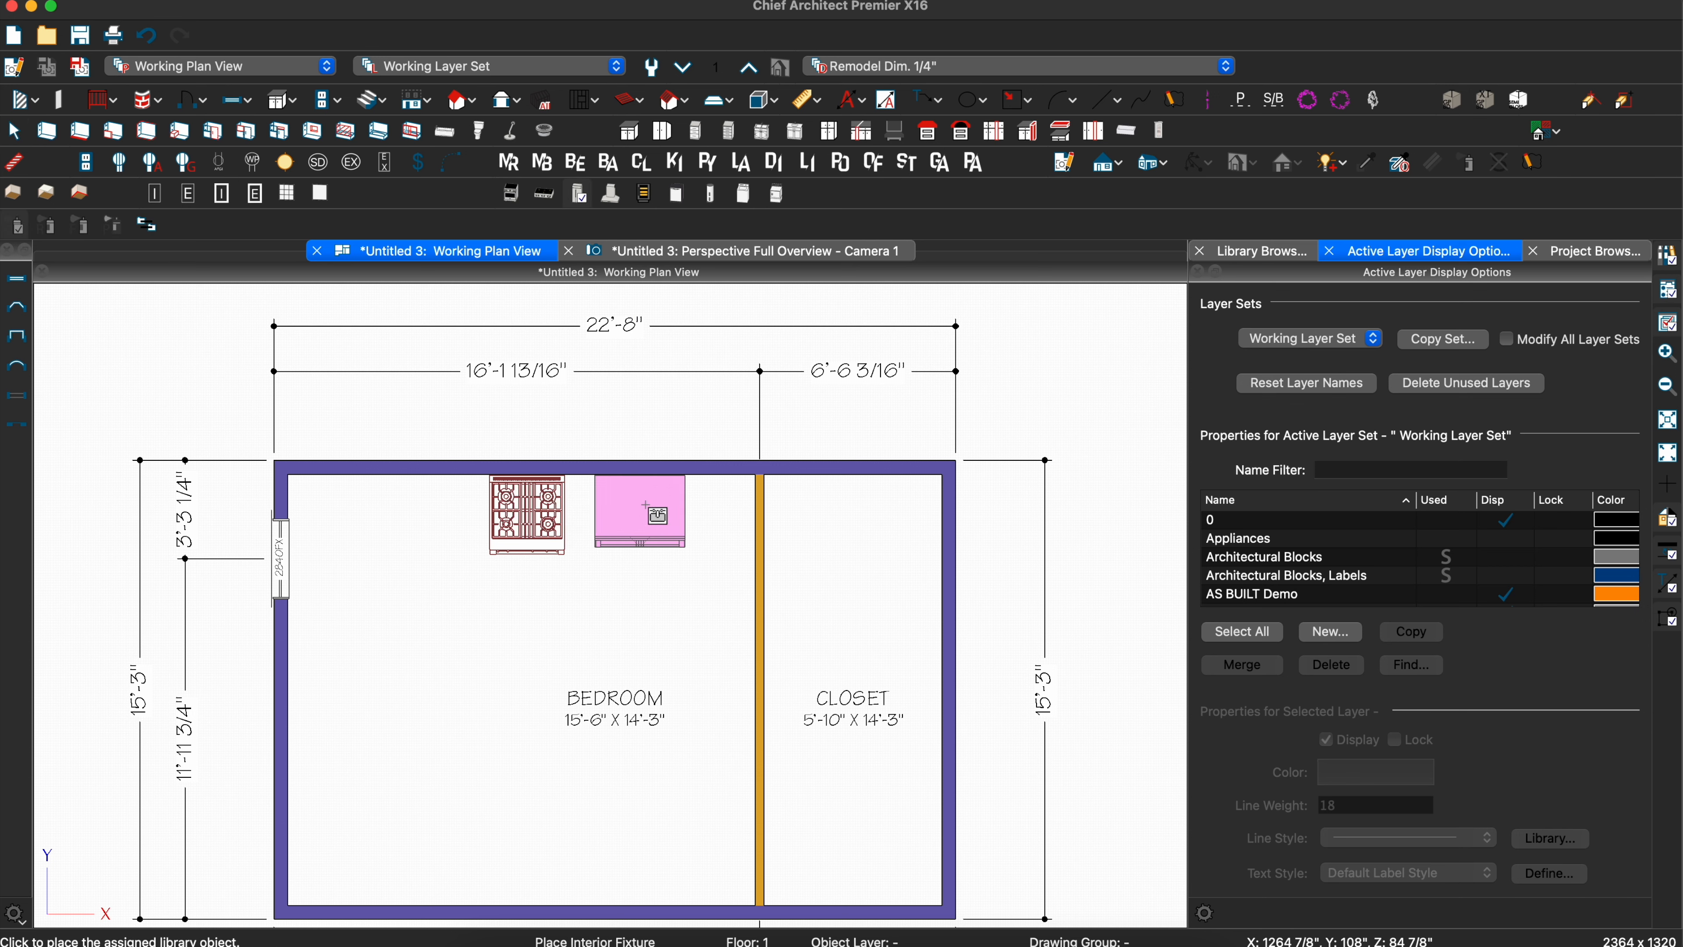
pyautogui.click(610, 191)
pyautogui.click(374, 481)
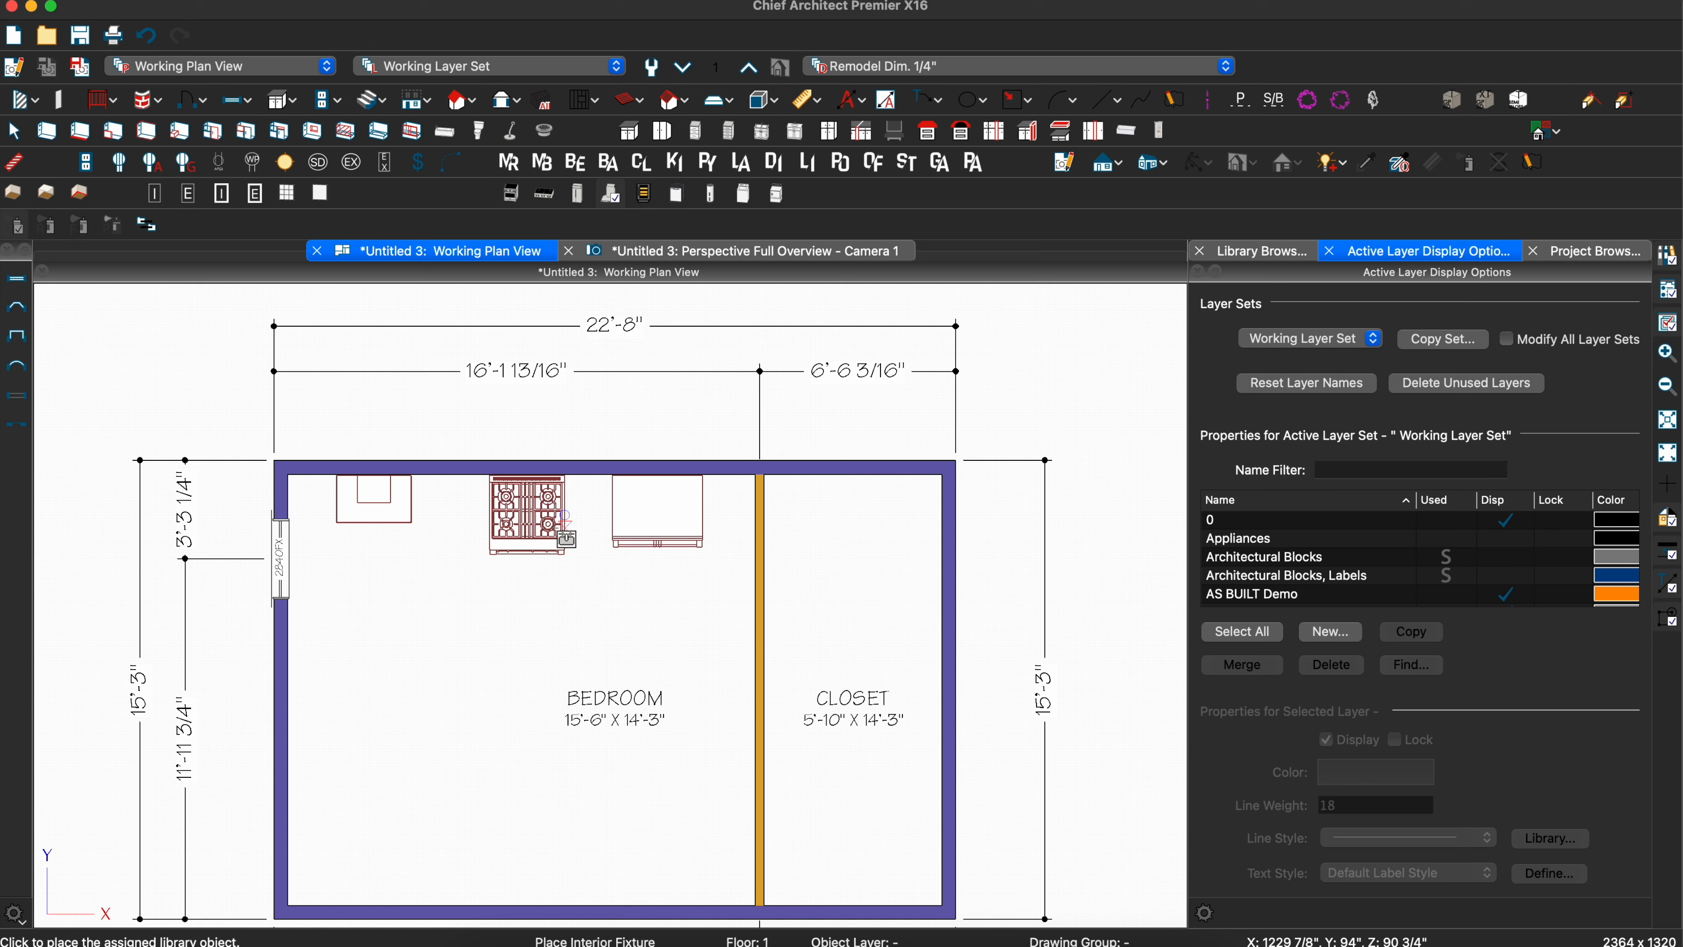
# - Place a dishwasher against the bedroom's left wall, below the window
pyautogui.press('z')
pyautogui.click(675, 193)
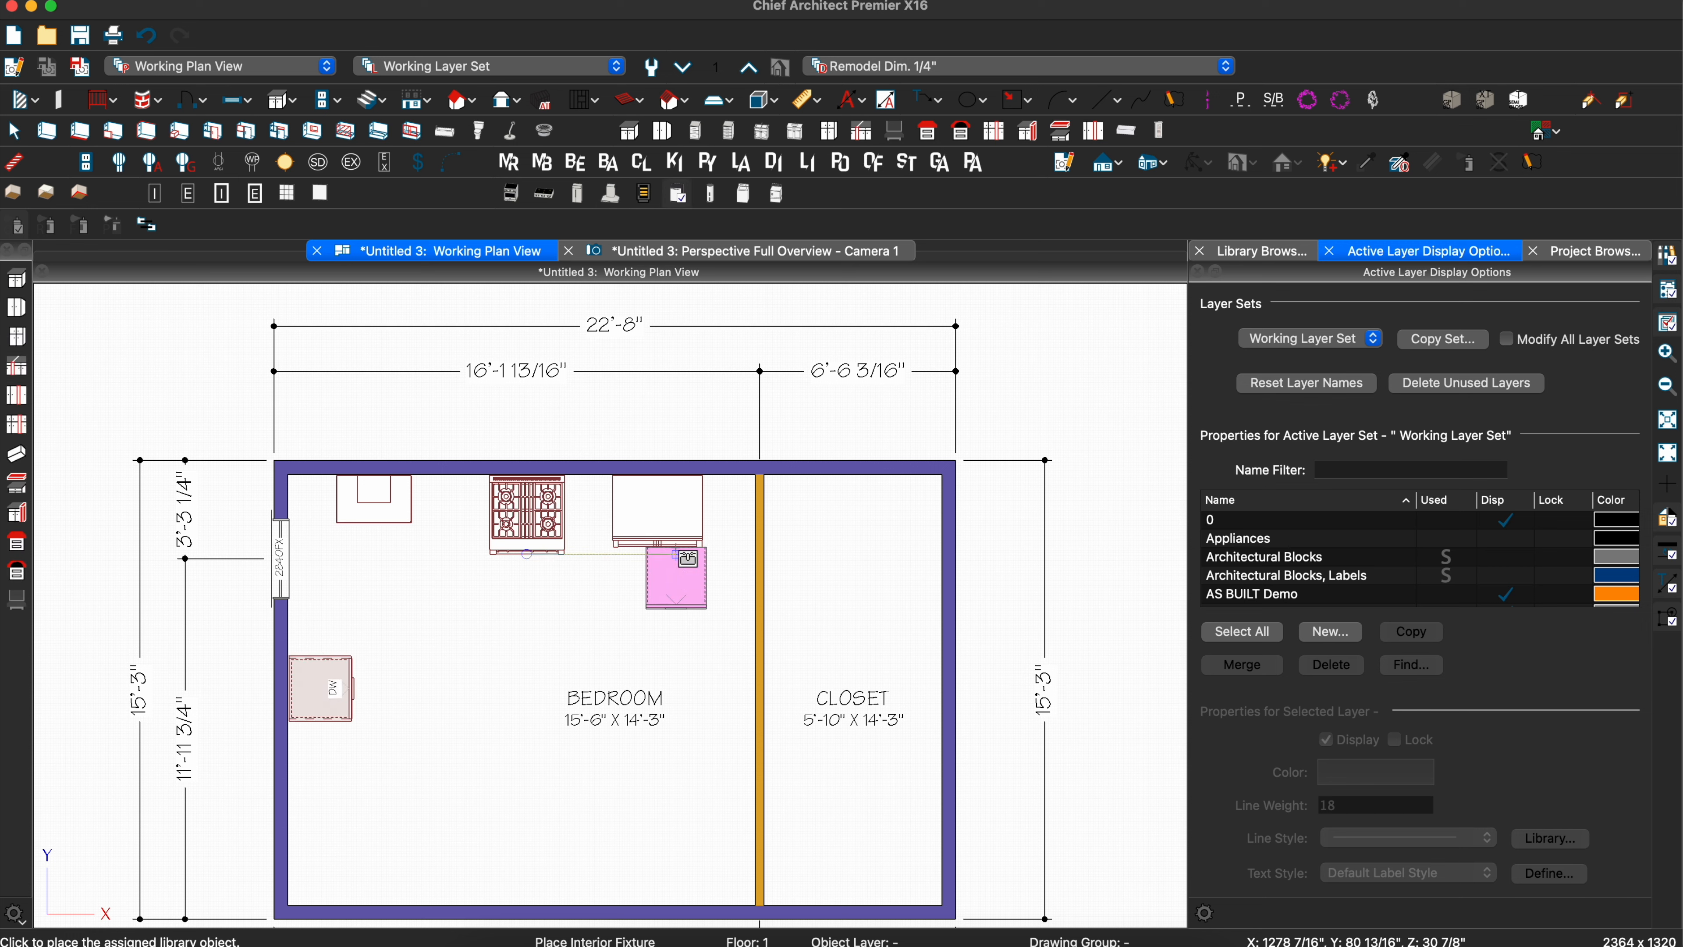
pyautogui.click(712, 194)
pyautogui.click(567, 941)
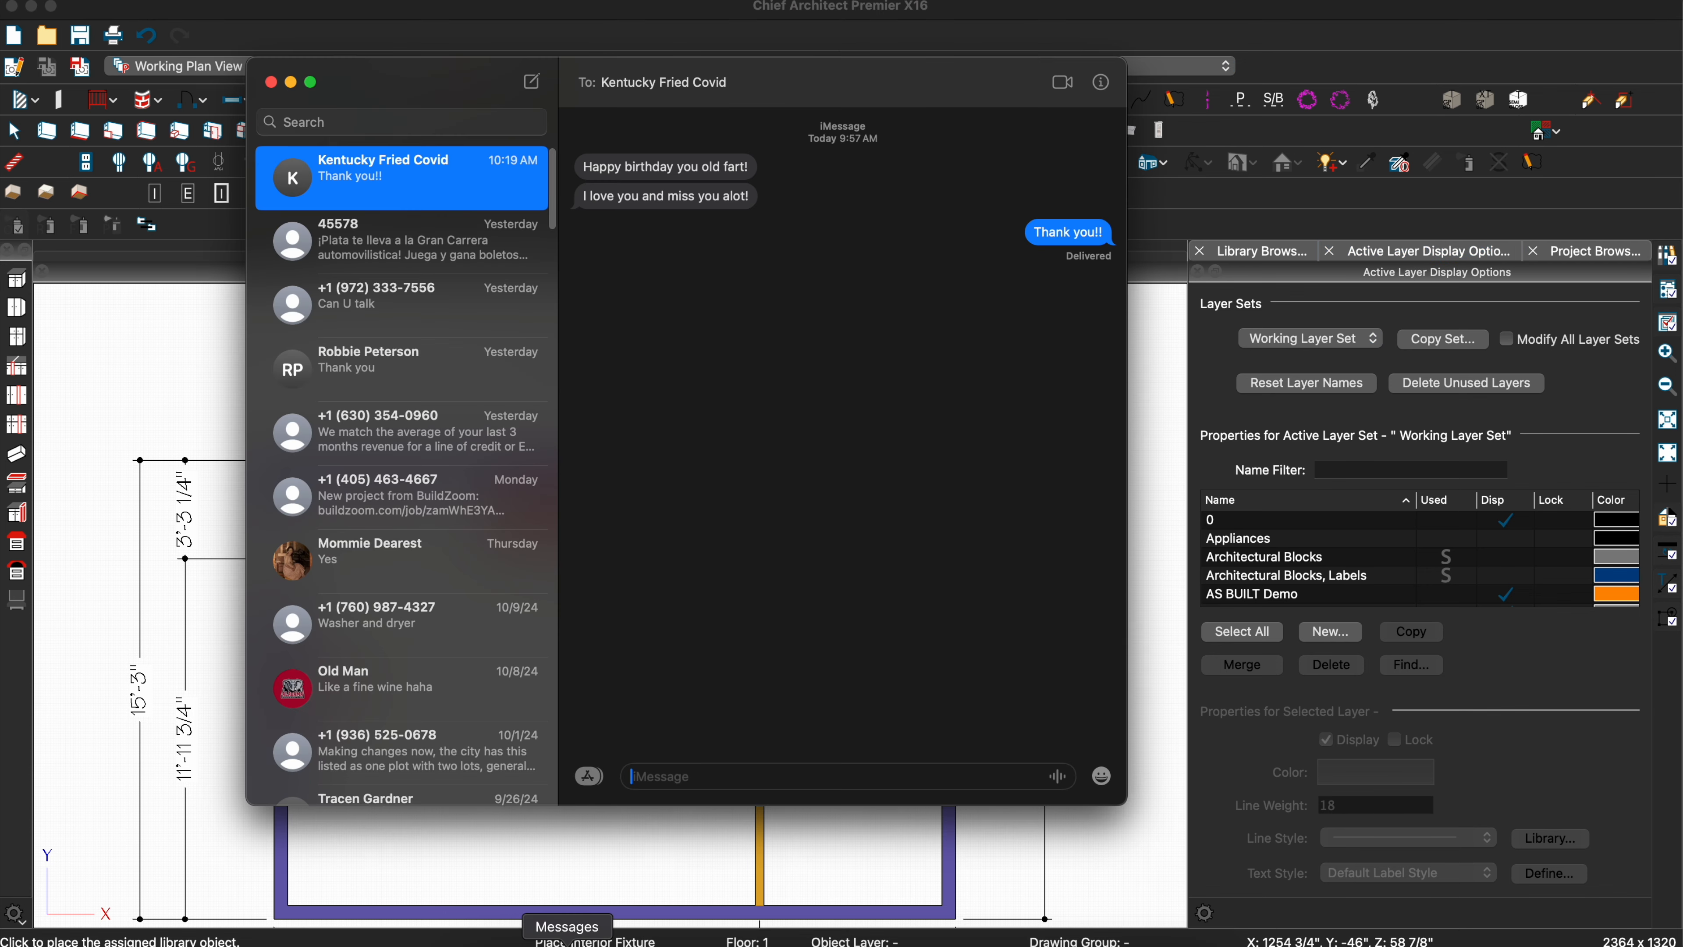
pyautogui.click(248, 37)
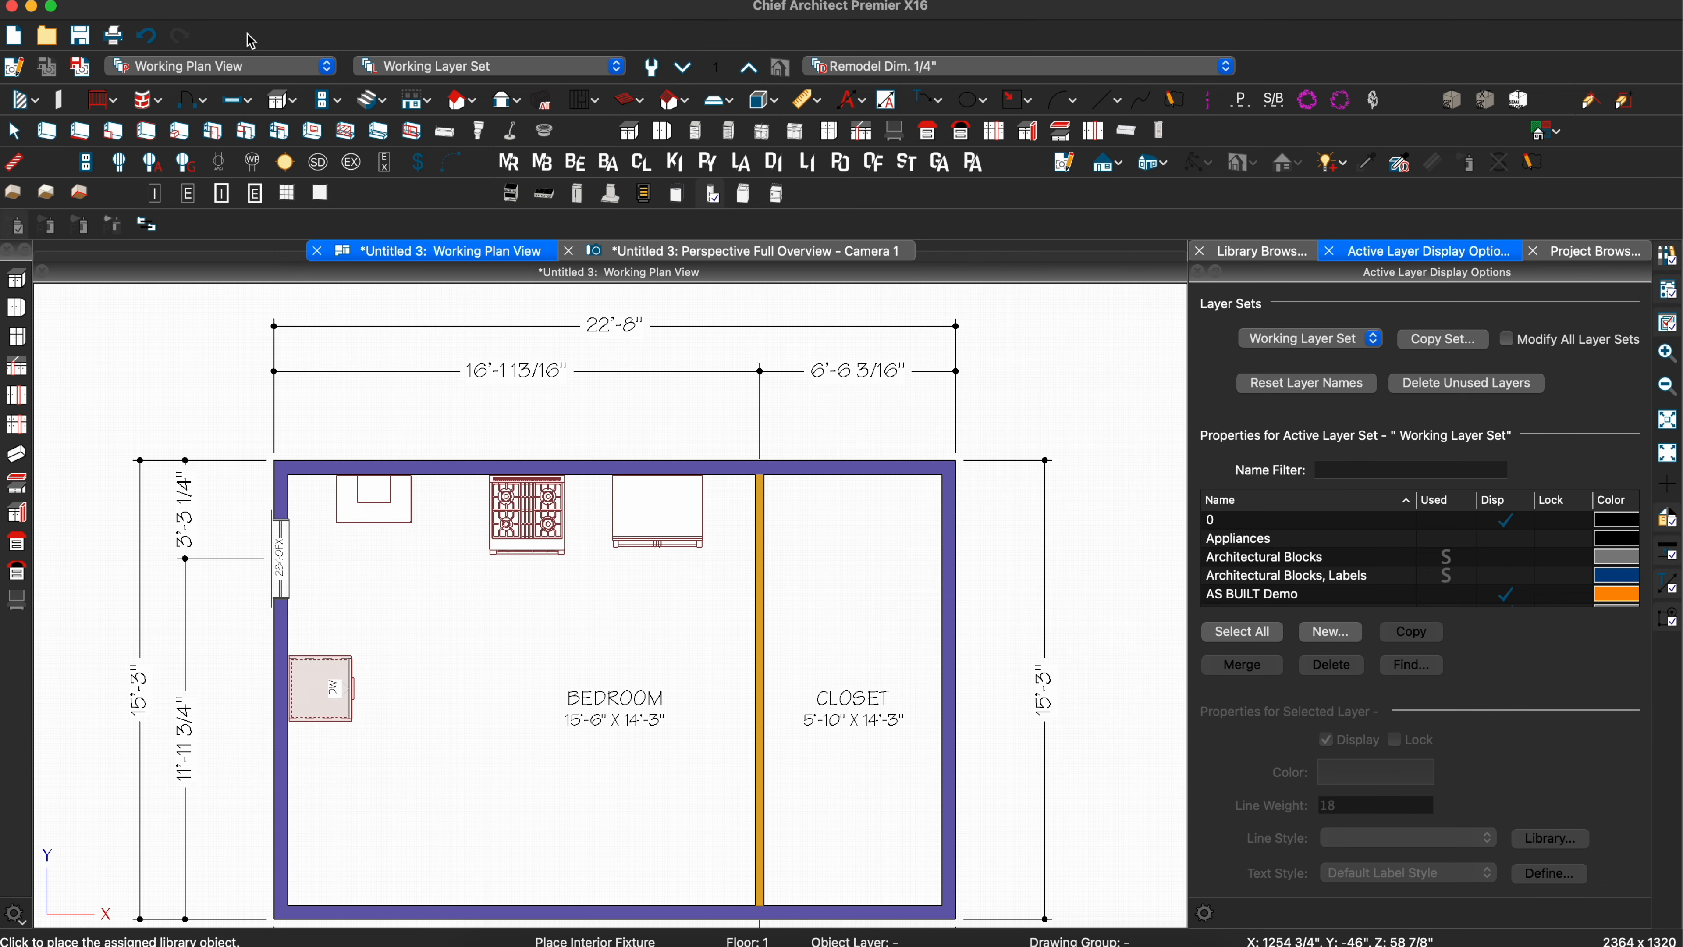
pyautogui.scroll(-2, 533, 467)
pyautogui.press('space')
pyautogui.moveTo(634, 507); pyautogui.dragTo(597, 473, button='middle')
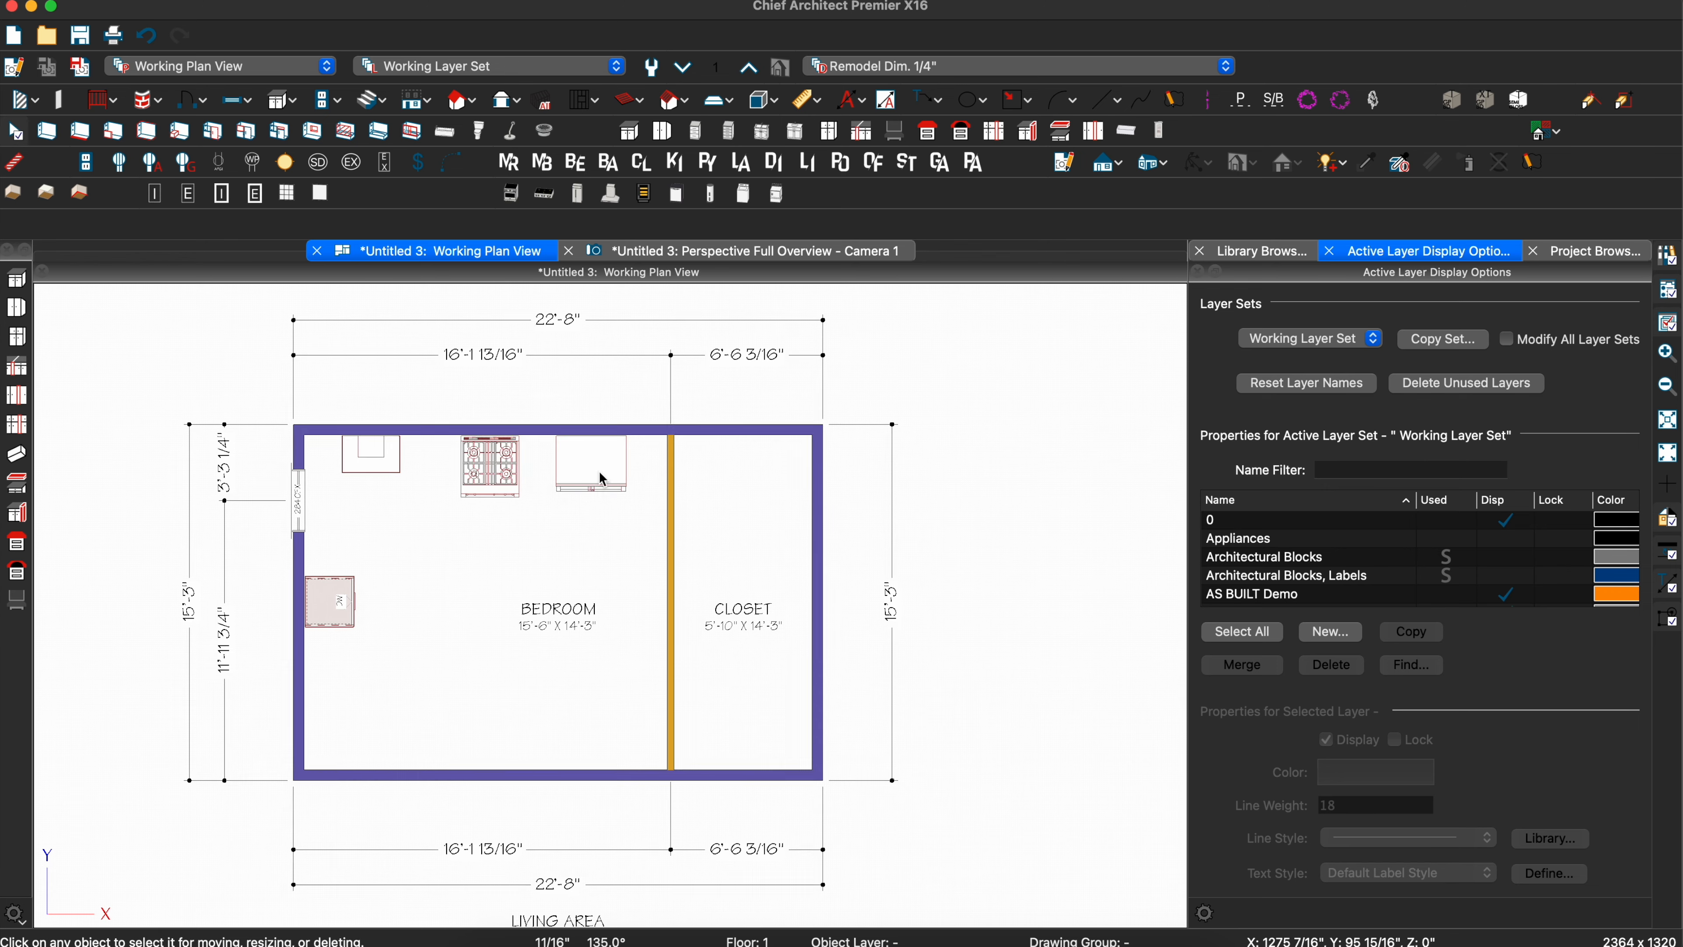
# - Place a toilet against the closet's upper wall and a bathtub at the closet's lower end
pyautogui.scroll(-1, 600, 472)
pyautogui.click(483, 129)
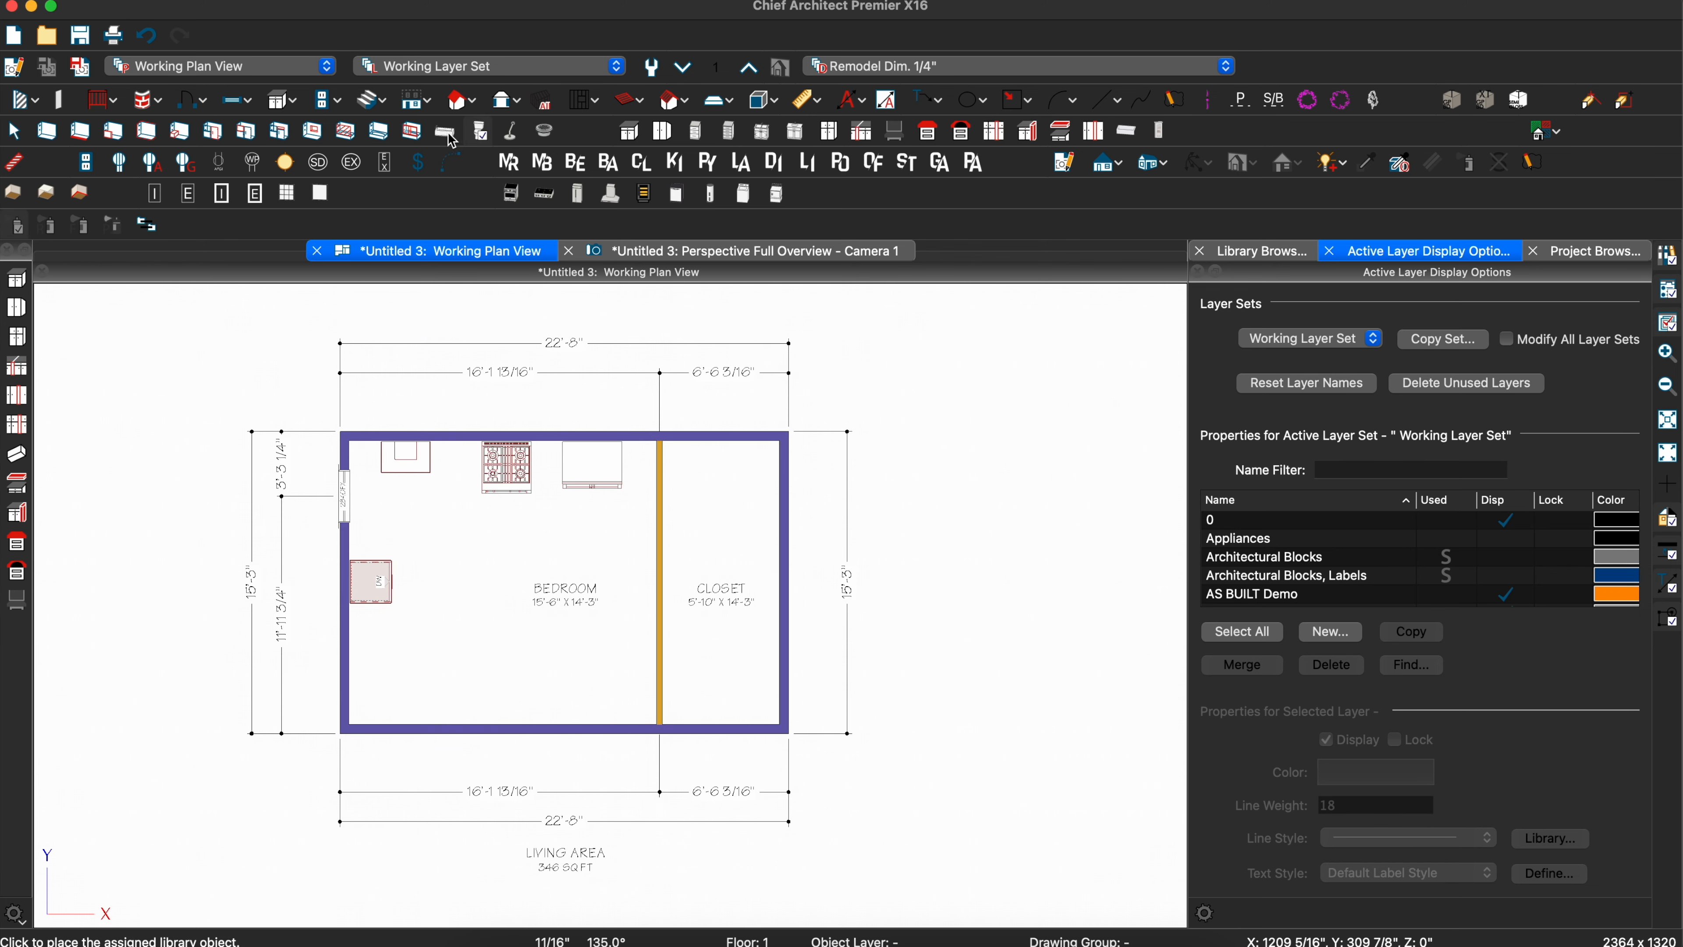
pyautogui.click(716, 463)
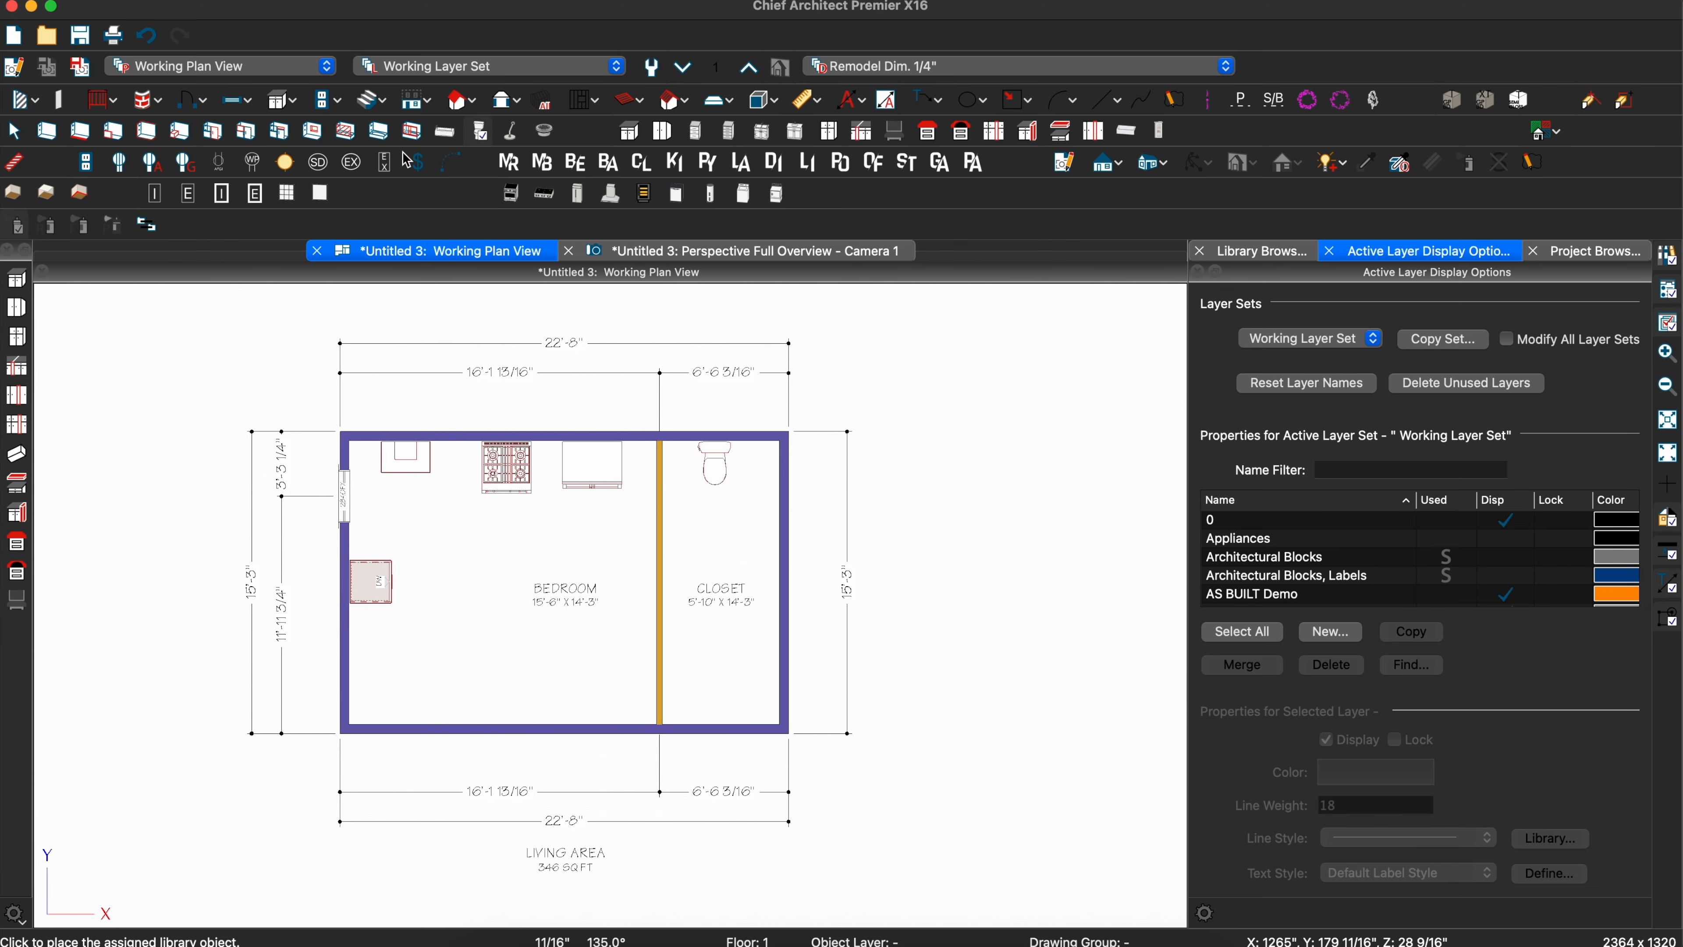
pyautogui.click(449, 127)
pyautogui.click(722, 672)
pyautogui.press('space')
# - Place a hinged door in the bedroom's lower exterior wall, centered about 7'-2" from the left corner
pyautogui.moveTo(485, 571); pyautogui.dragTo(526, 566, button='middle')
pyautogui.press('d')
pyautogui.click(523, 738)
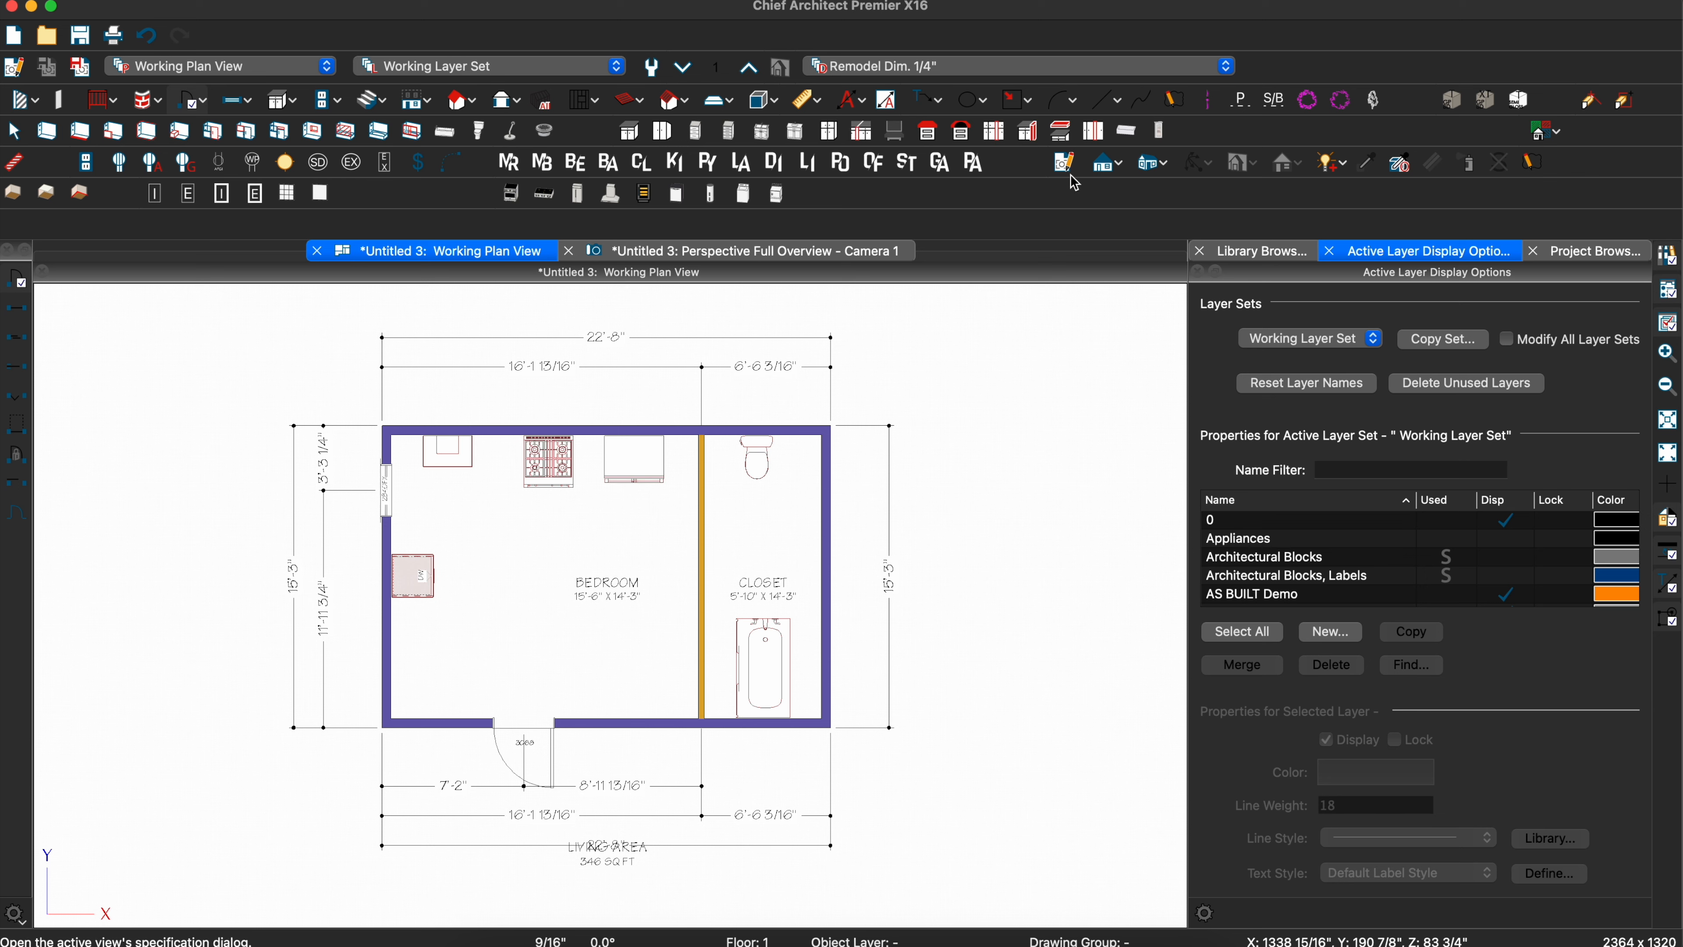
# - Apply the wine cooler style palette to the dishwasher on the bedroom's left wall
pyautogui.click(646, 194)
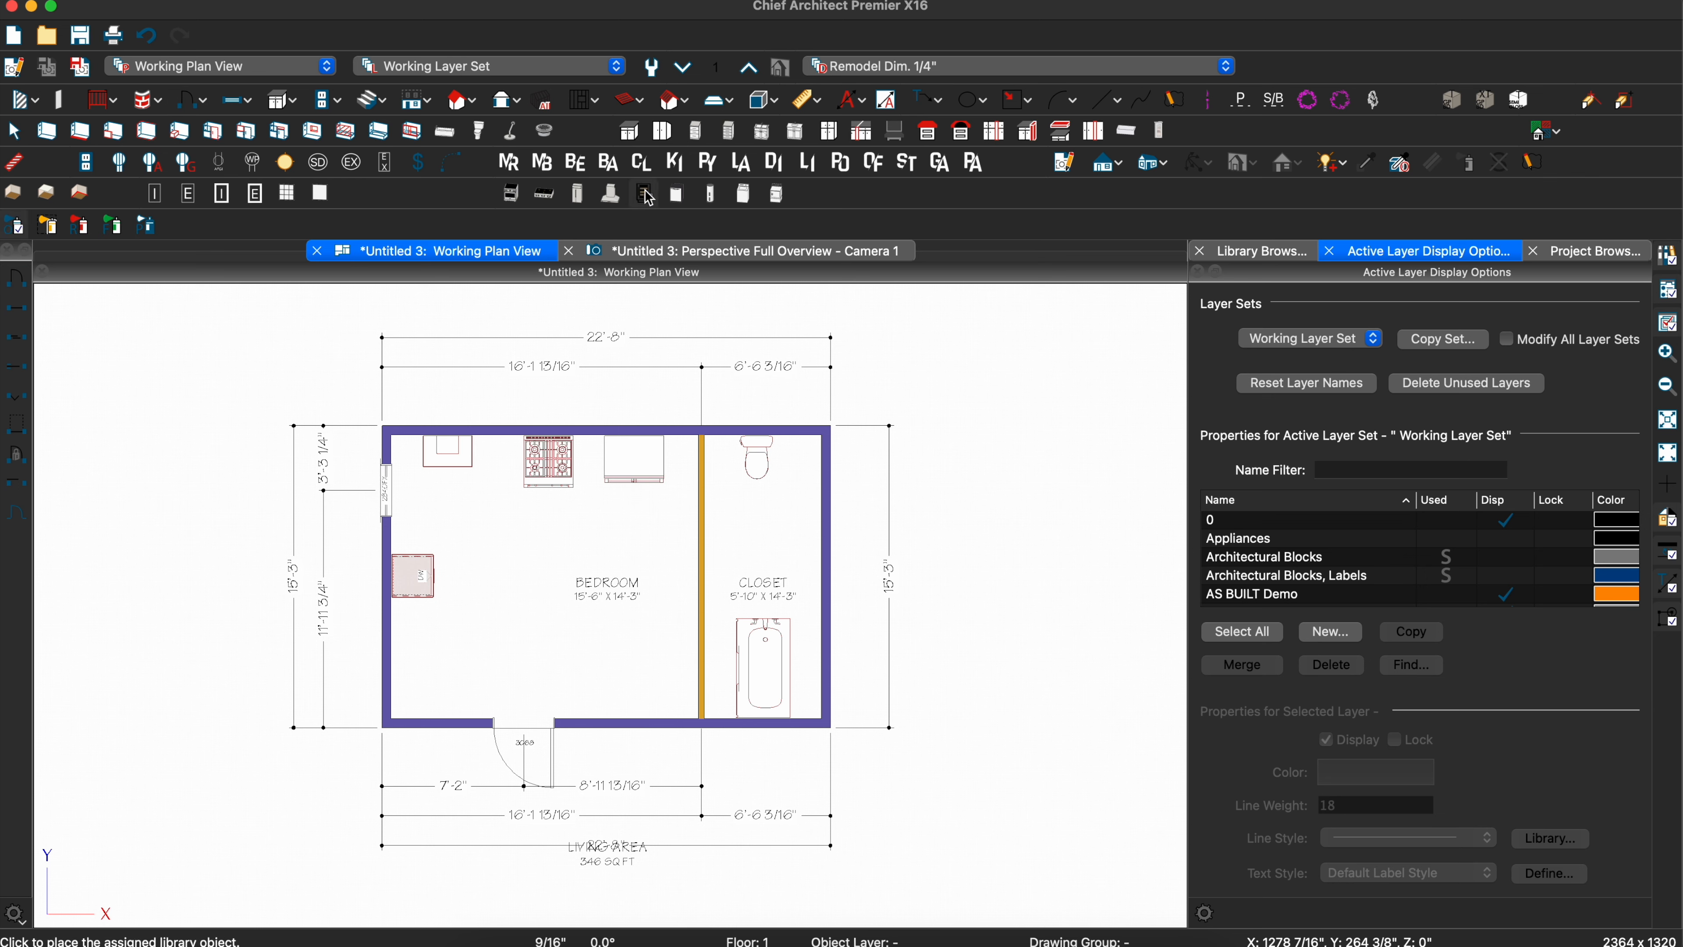
pyautogui.doubleClick(647, 195)
pyautogui.press('Escape')
pyautogui.click(417, 567)
pyautogui.scroll(5, 417, 567)
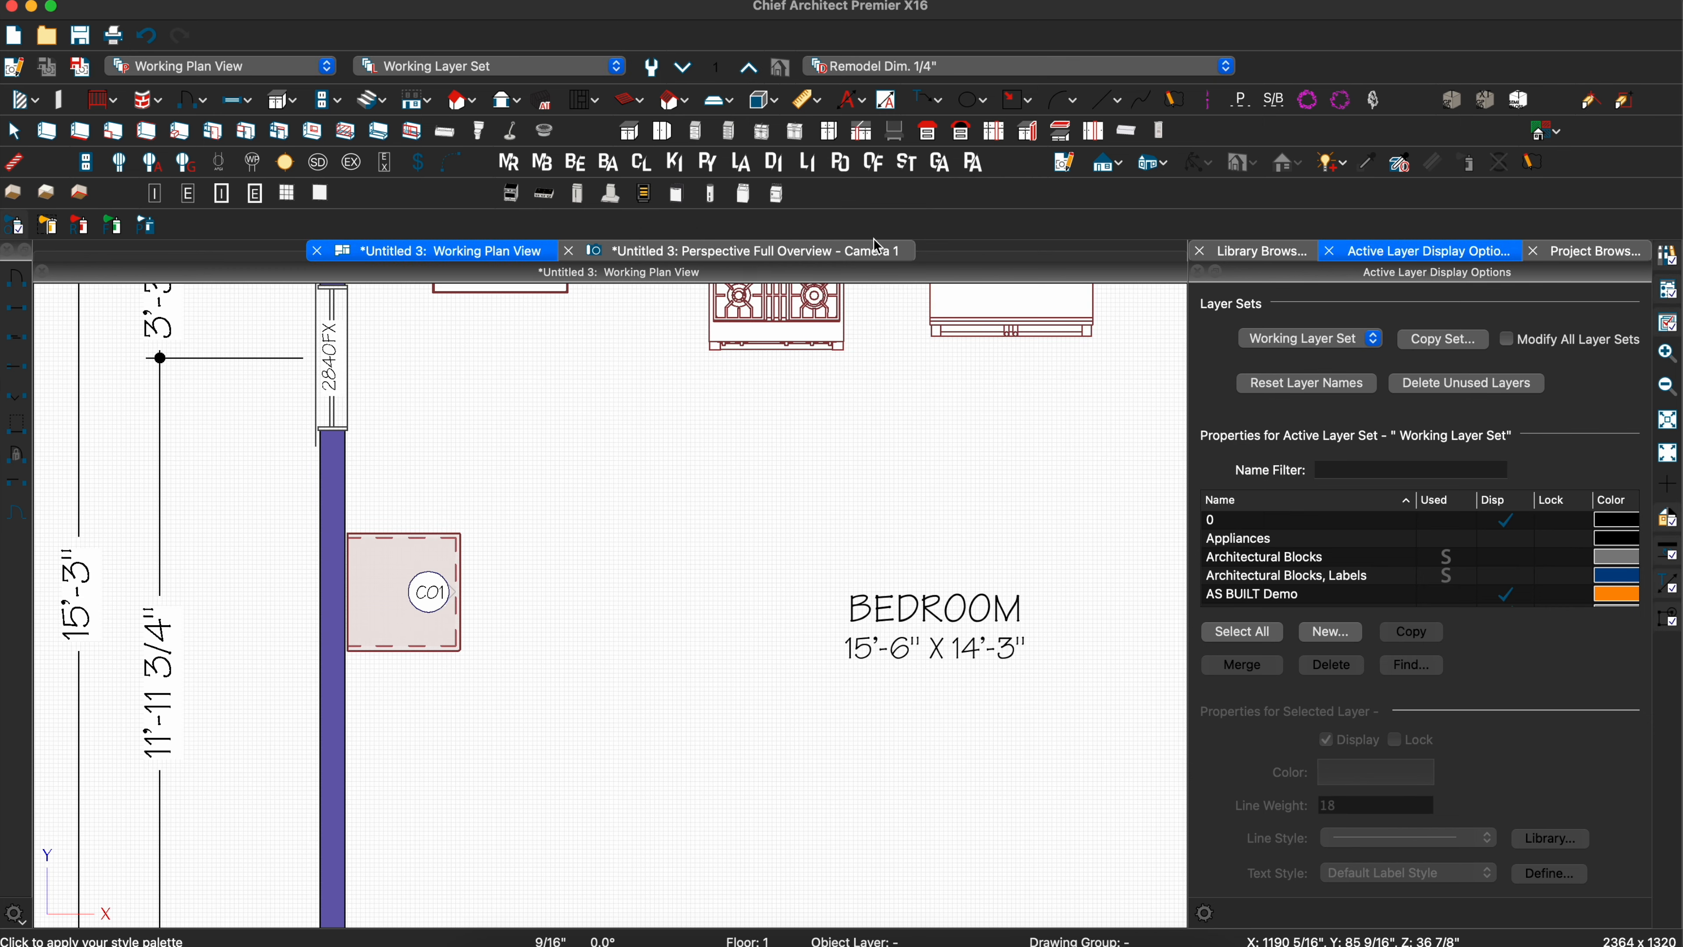
# - In the perspective overview, place a base cabinet against the back wall to the left of the range
pyautogui.click(870, 252)
pyautogui.scroll(10, 603, 577)
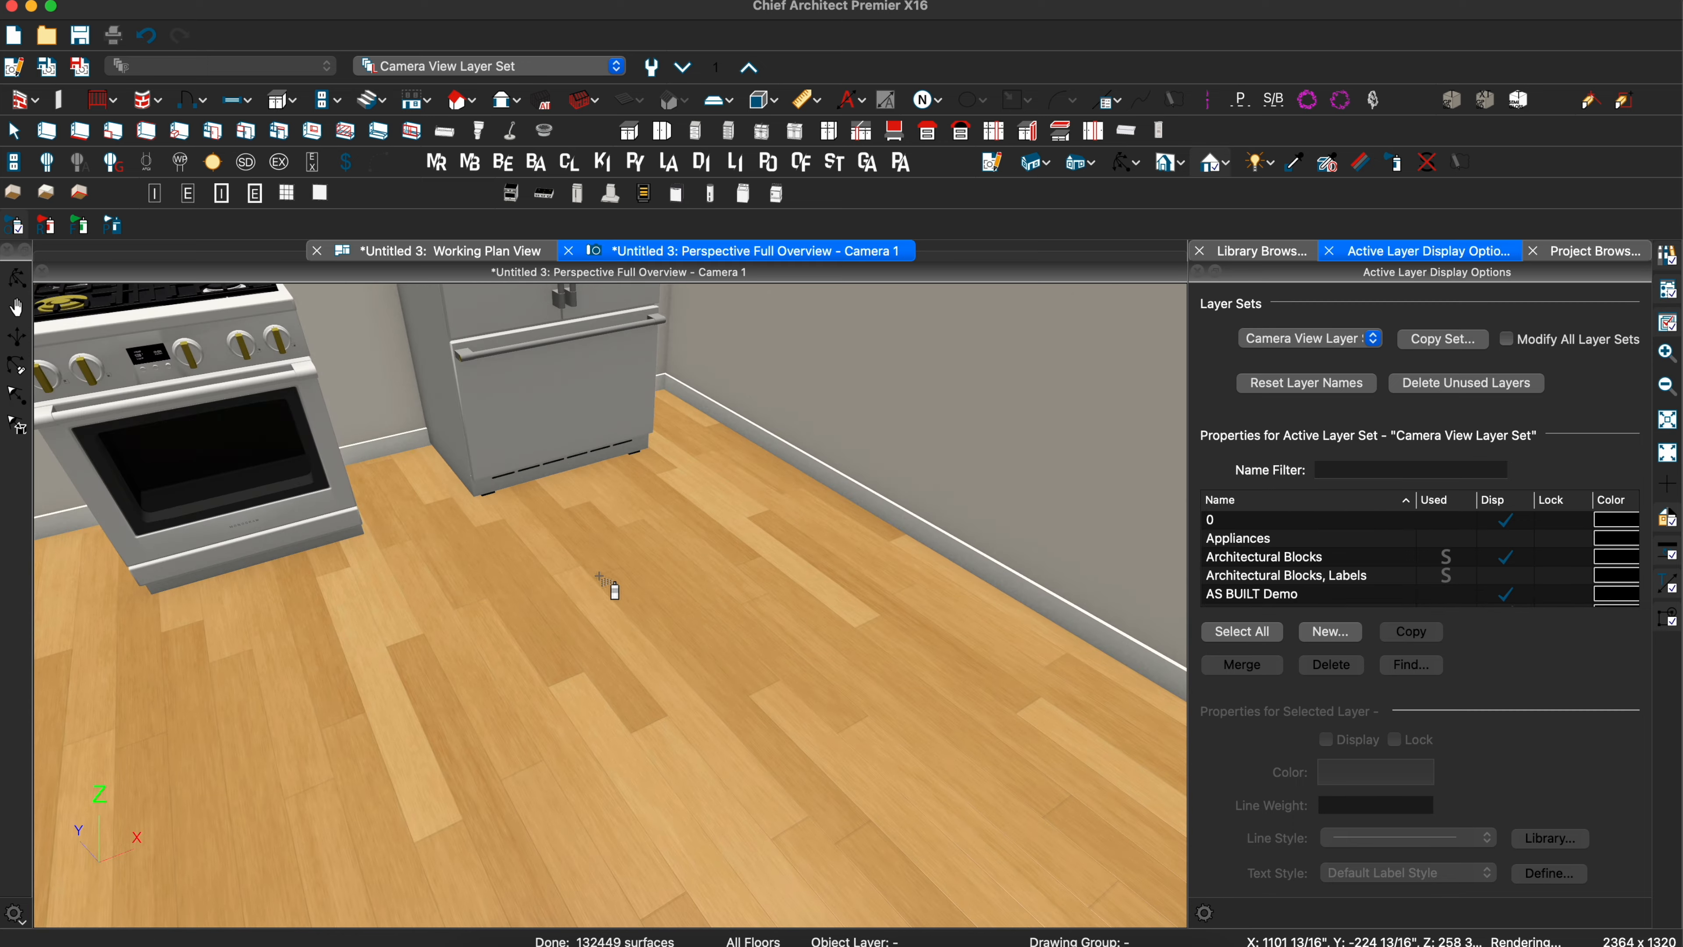
pyautogui.moveTo(593, 570); pyautogui.dragTo(380, 476)
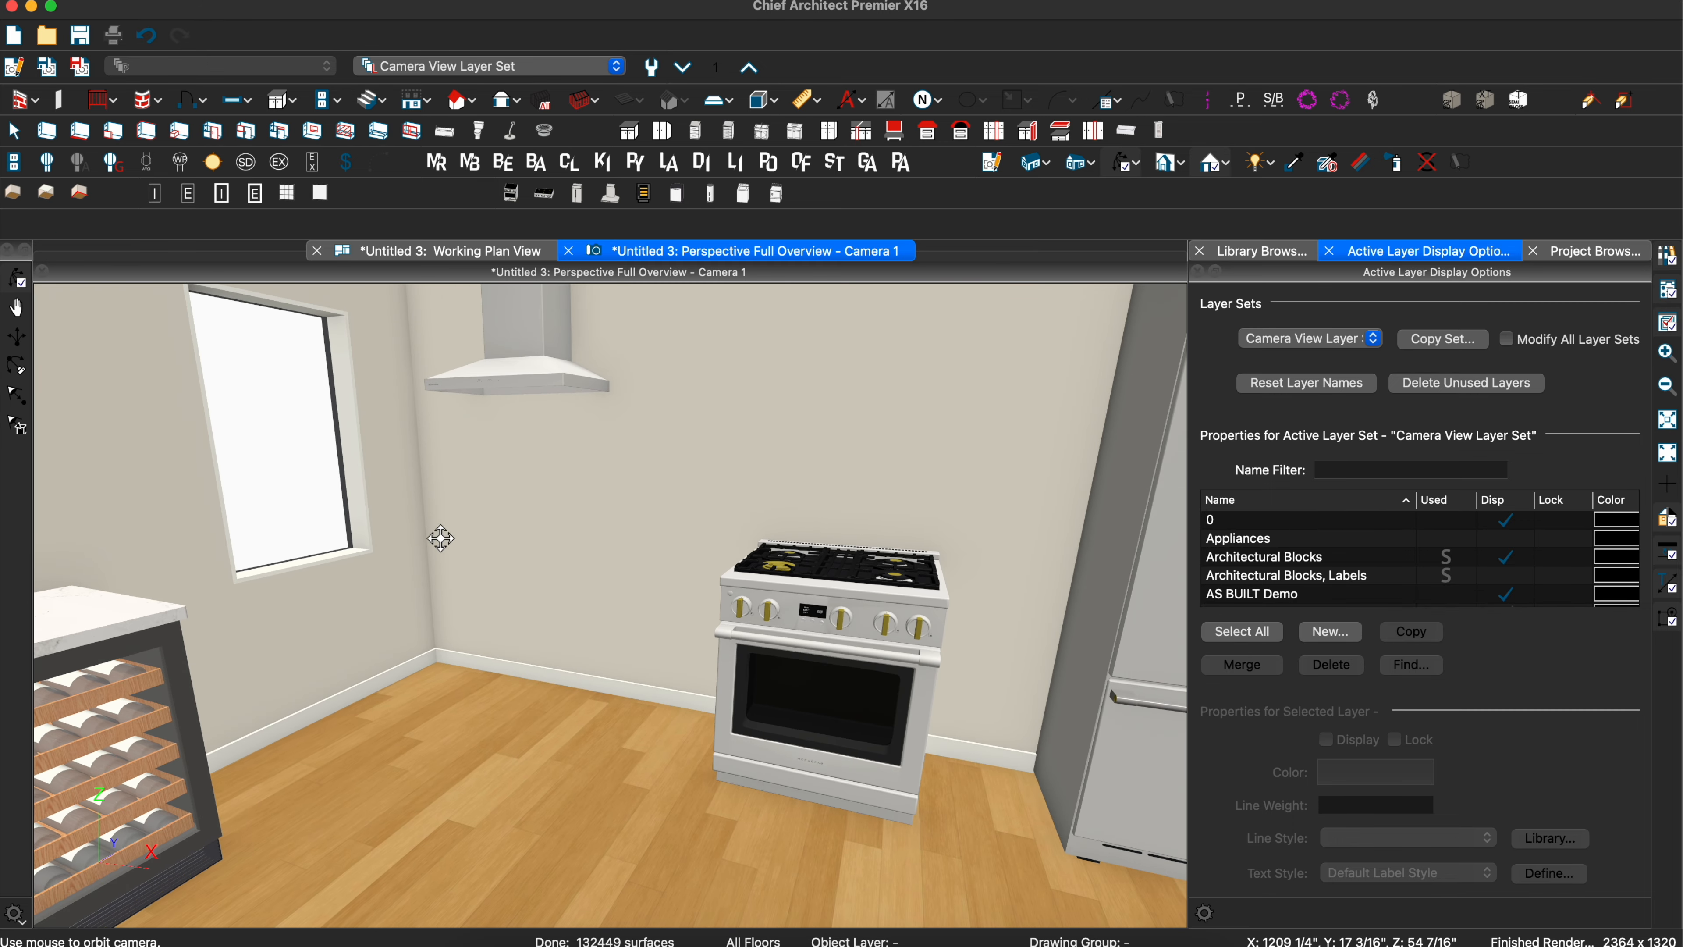
pyautogui.press('b')
pyautogui.click(596, 673)
# - Place a wall cabinet on the back wall between the range hood and the refrigerator, above the base cabinet and range
pyautogui.press('w')
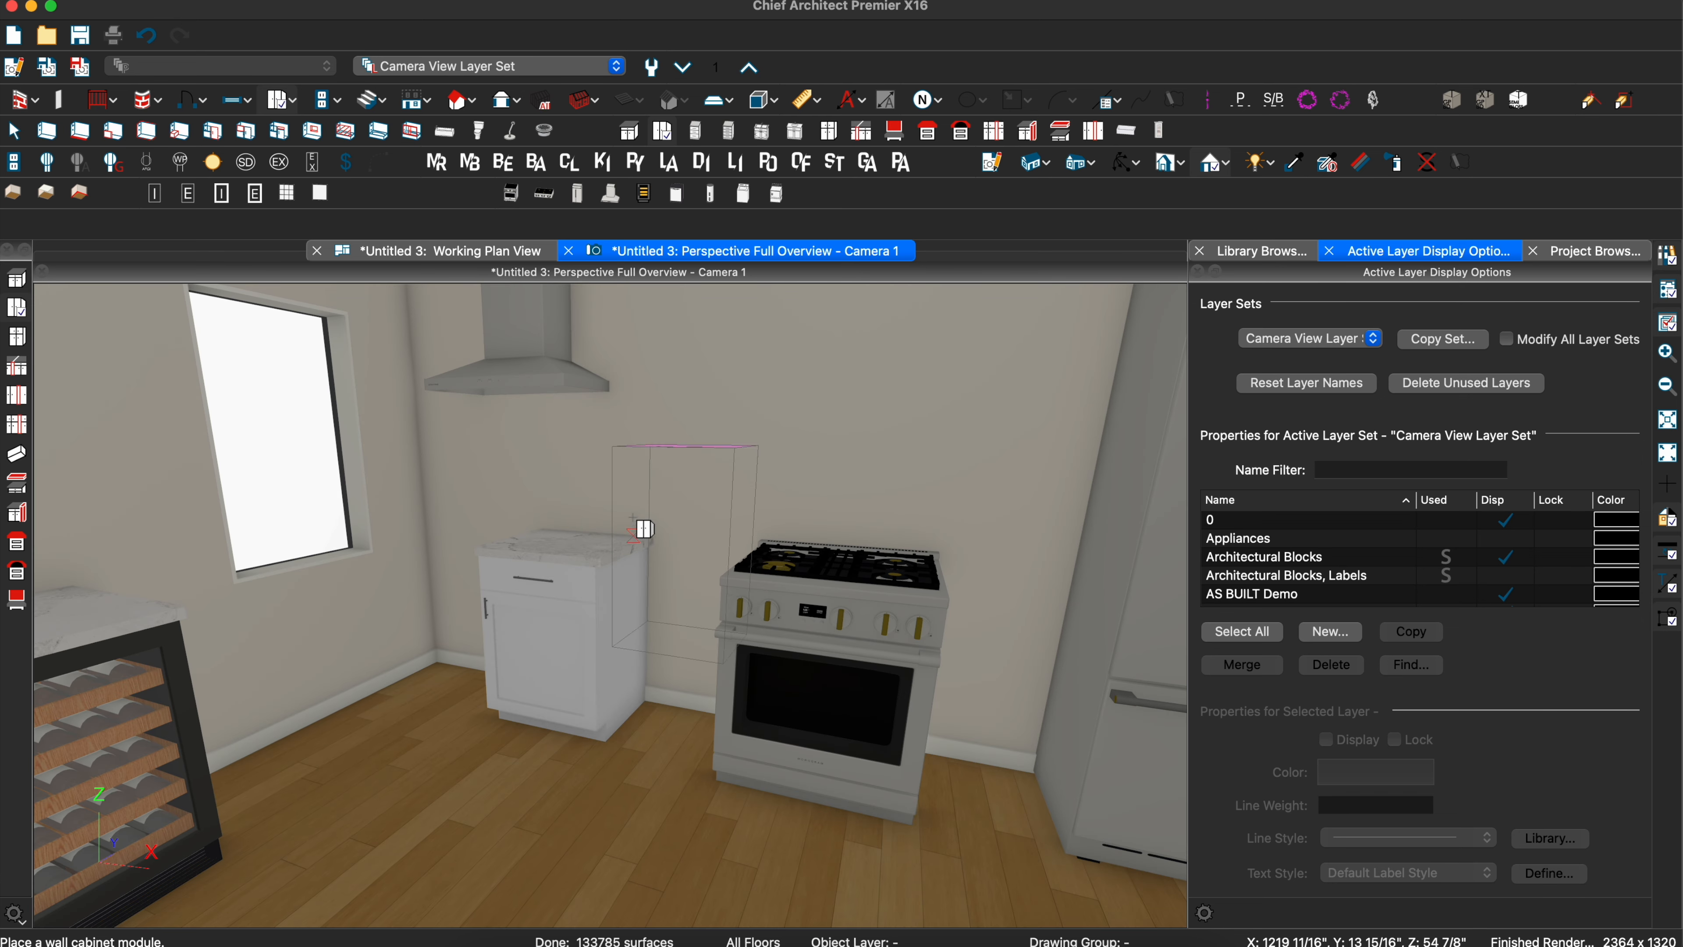
pyautogui.click(669, 444)
pyautogui.press('b')
pyautogui.scroll(-4, 677, 464)
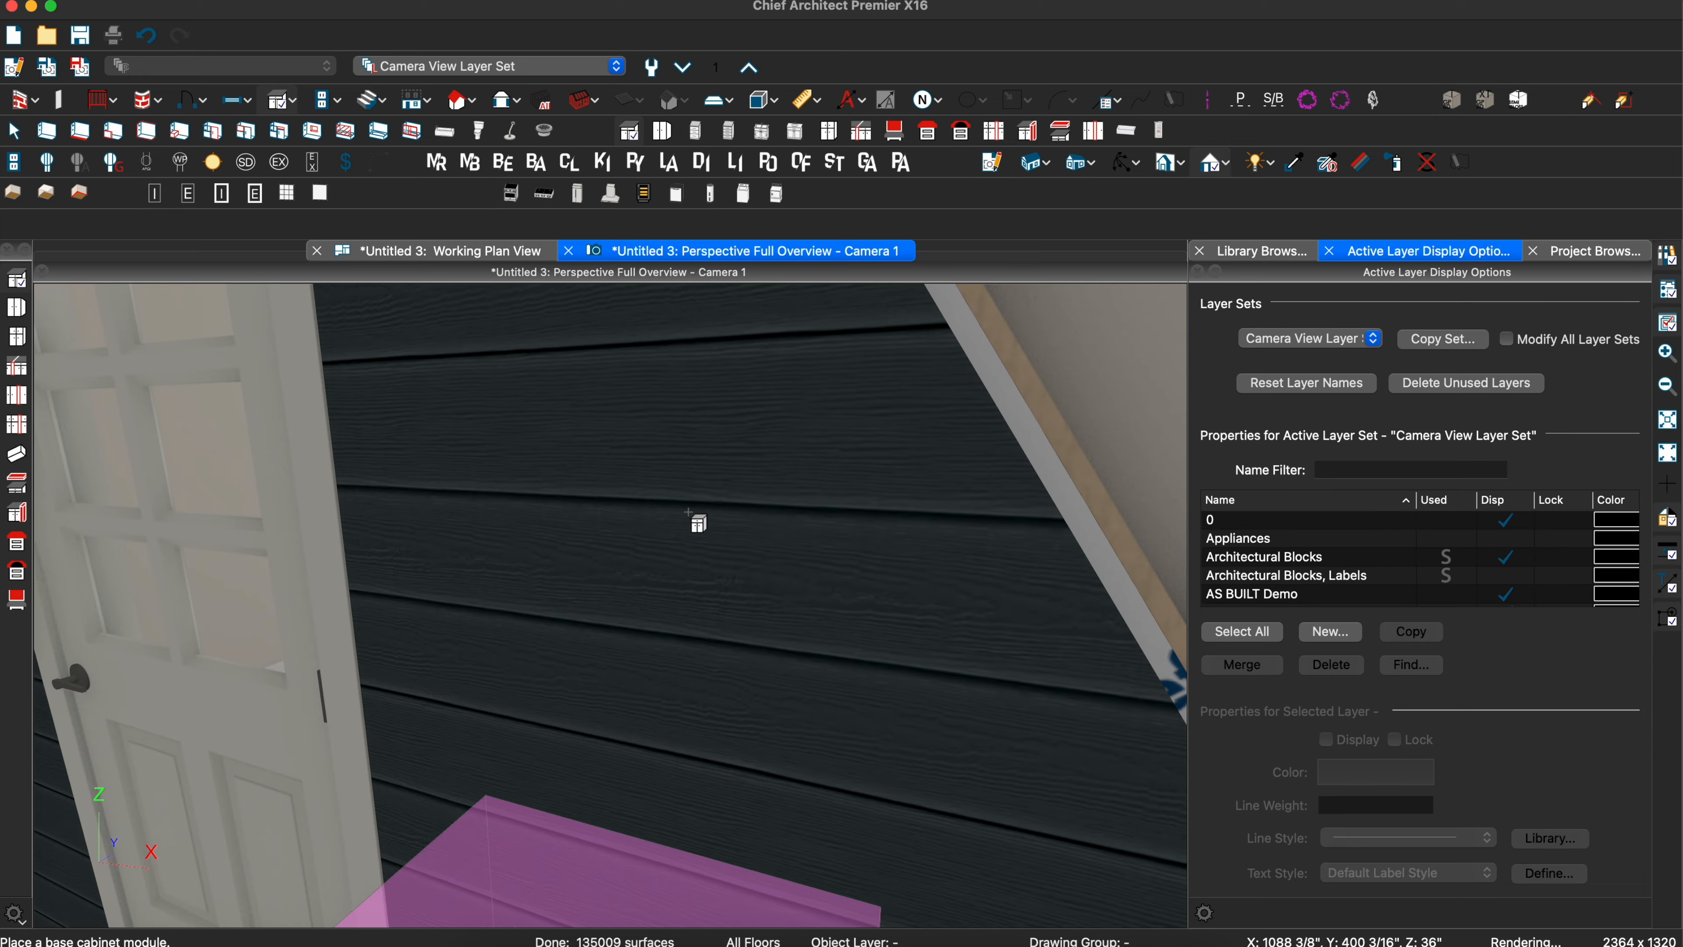
pyautogui.scroll(3, 706, 564)
pyautogui.moveTo(696, 554); pyautogui.dragTo(618, 573, button='middle')
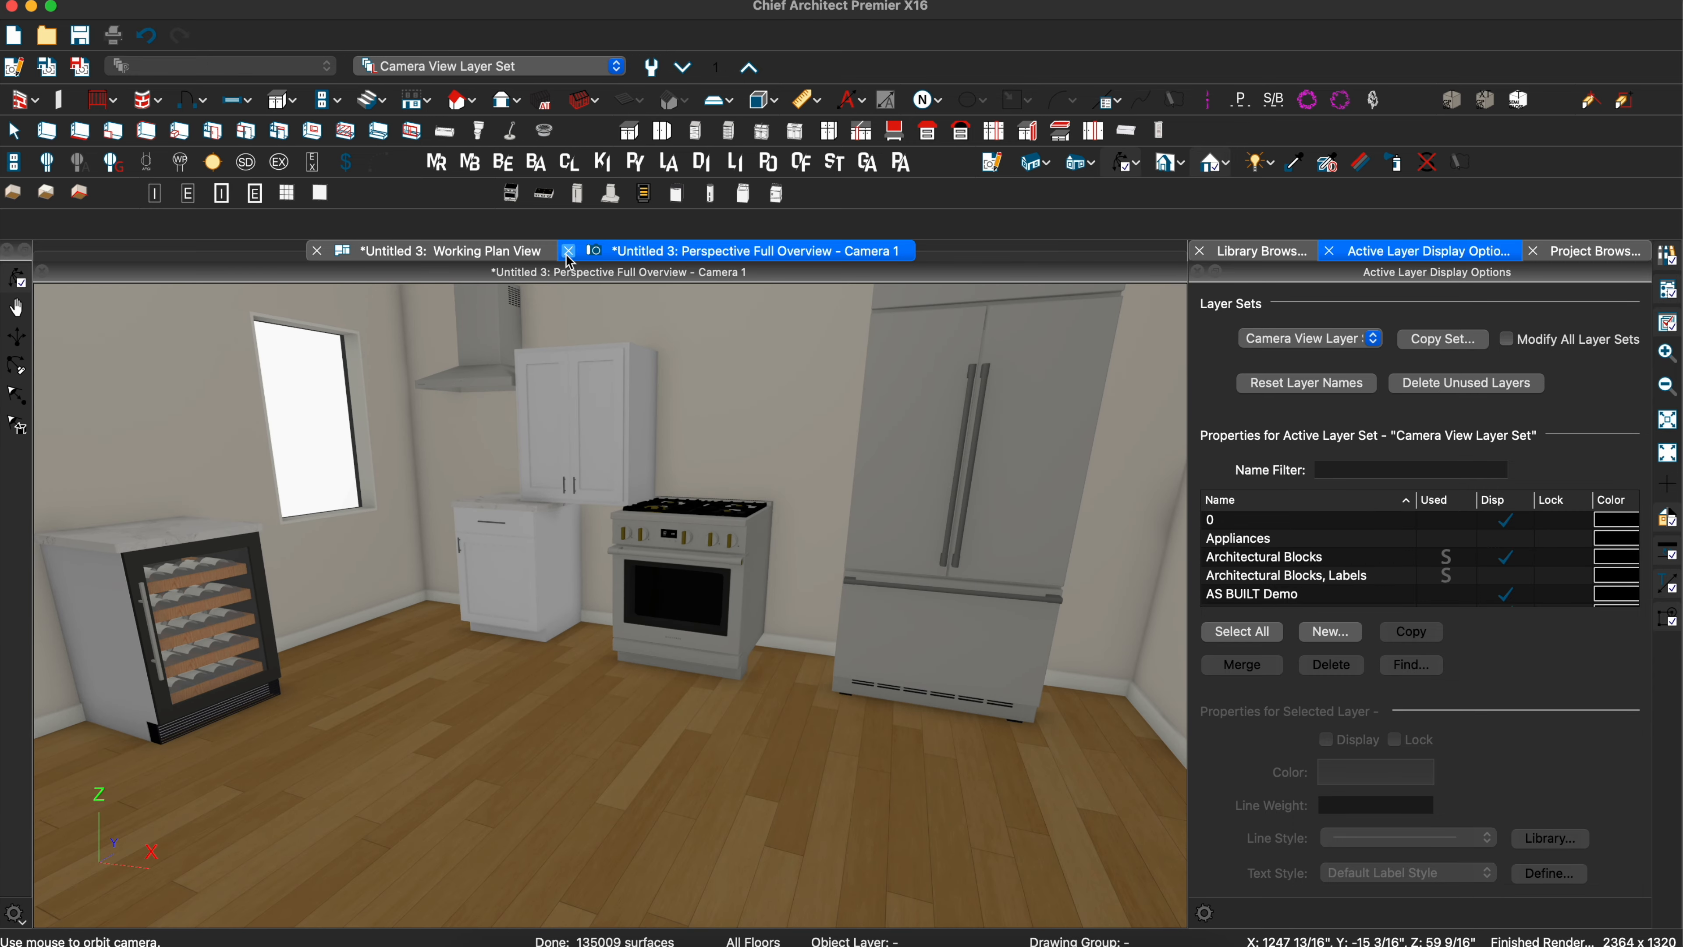
# - Return to the working plan view and open the toolbar customization settings
pyautogui.click(516, 256)
pyautogui.scroll(-5, 698, 530)
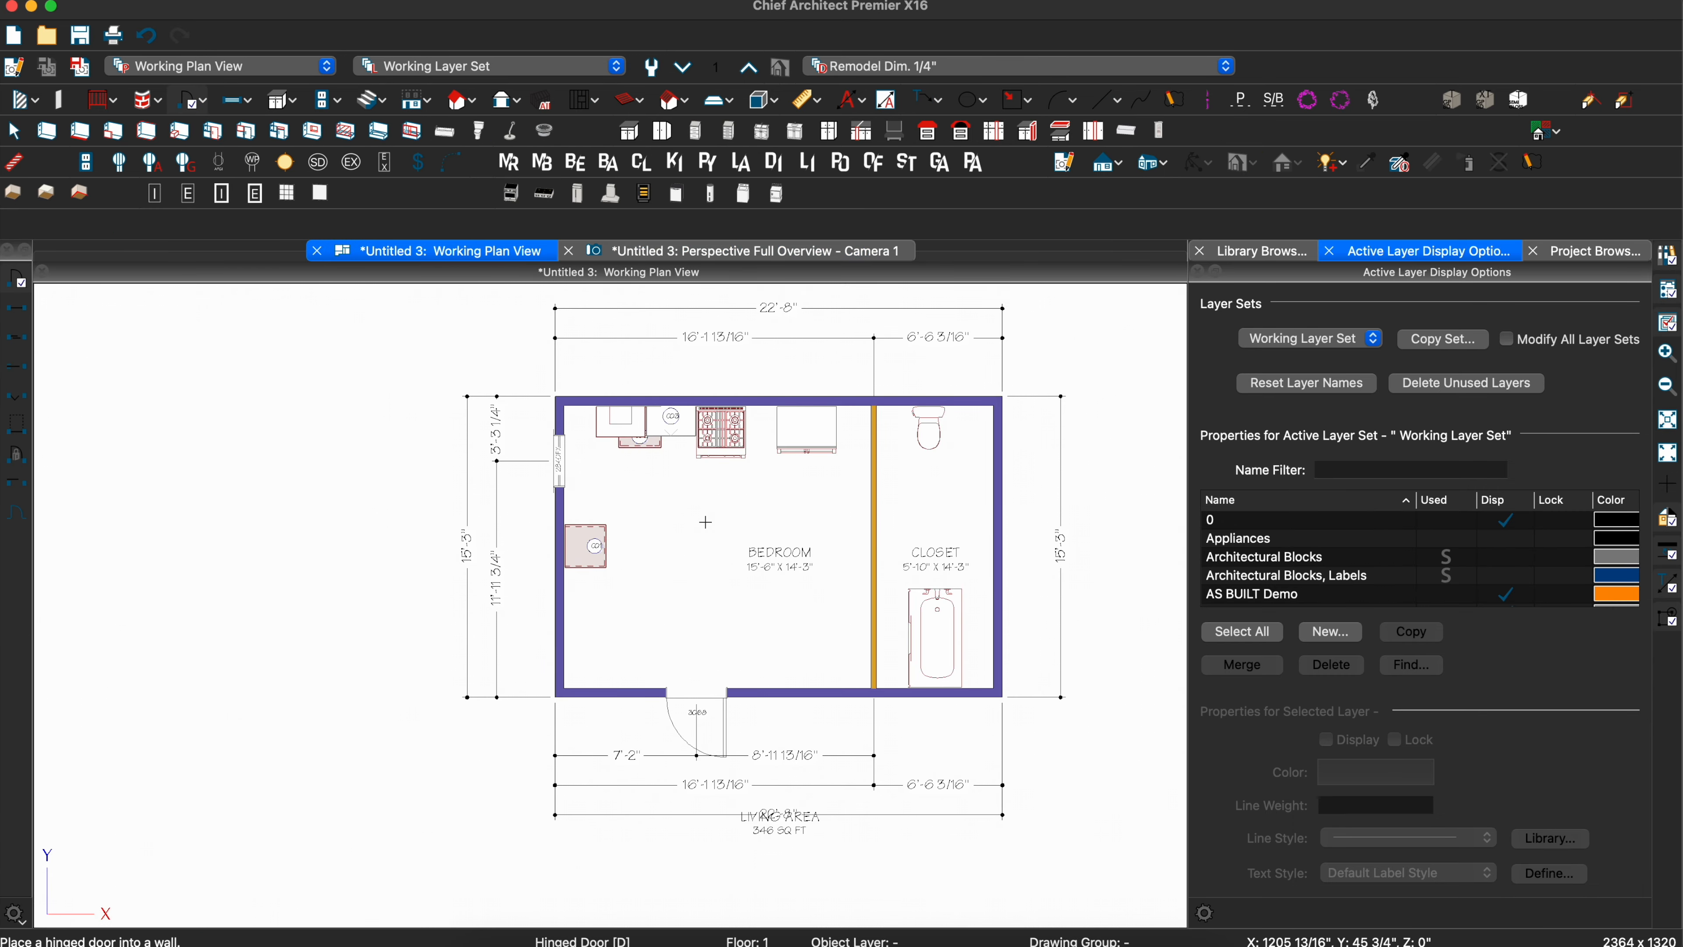
pyautogui.moveTo(570, 534); pyautogui.dragTo(549, 530, button='middle')
pyautogui.scroll(-1, 556, 531)
pyautogui.press('space')
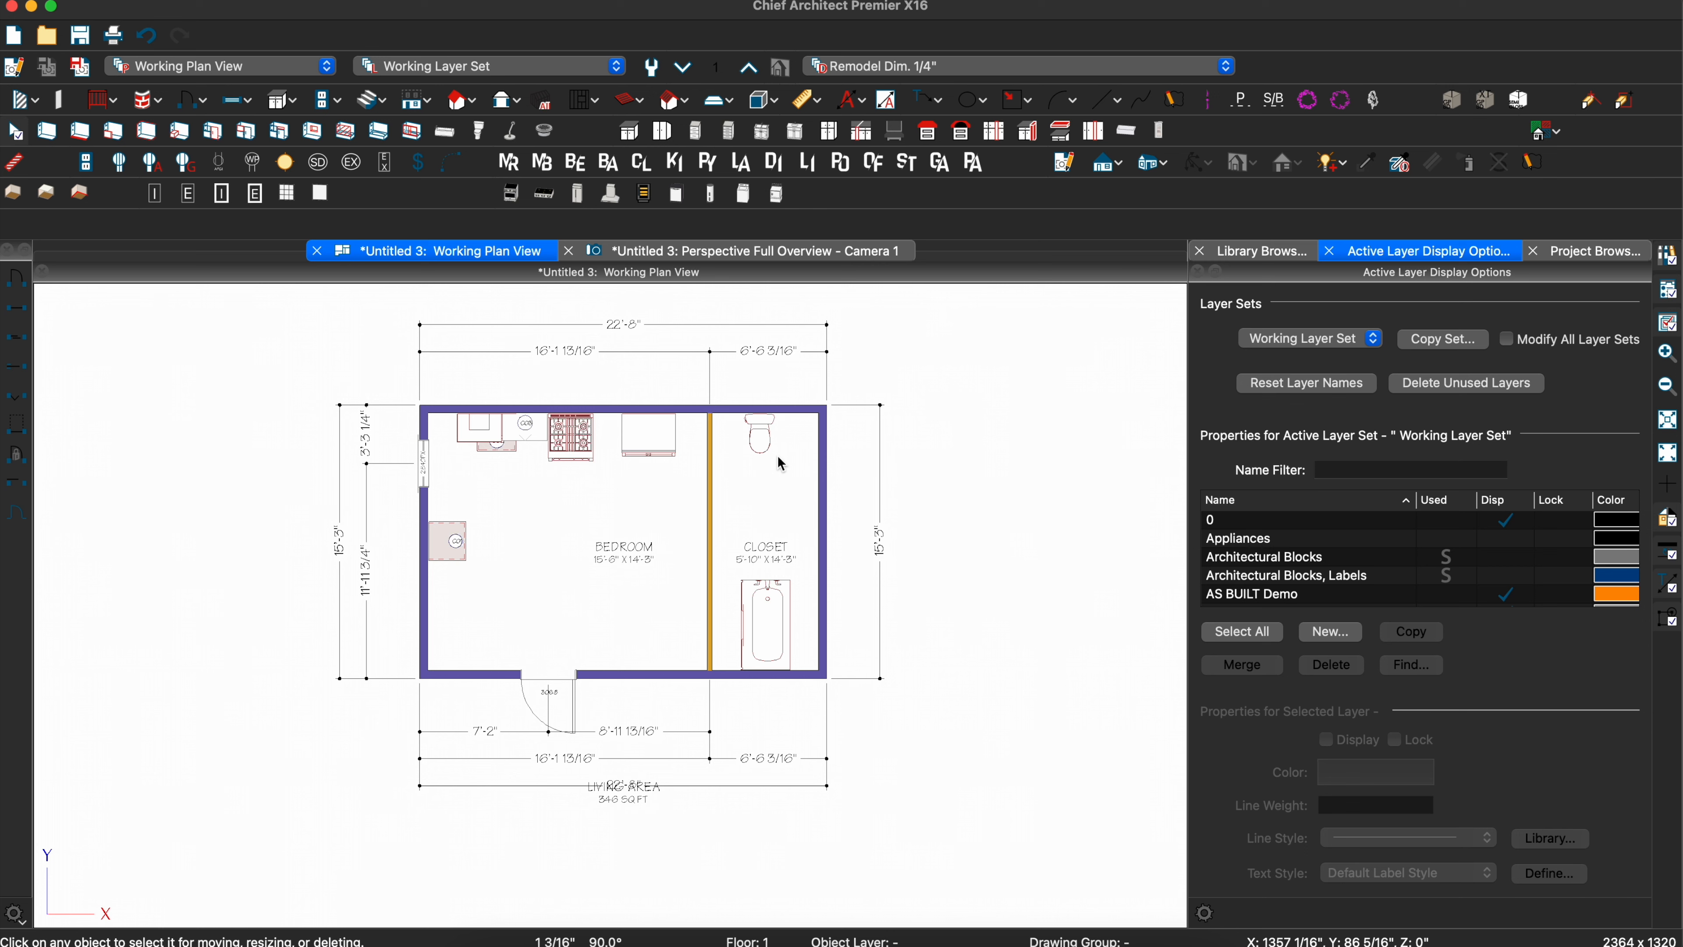
pyautogui.rightClick(870, 204)
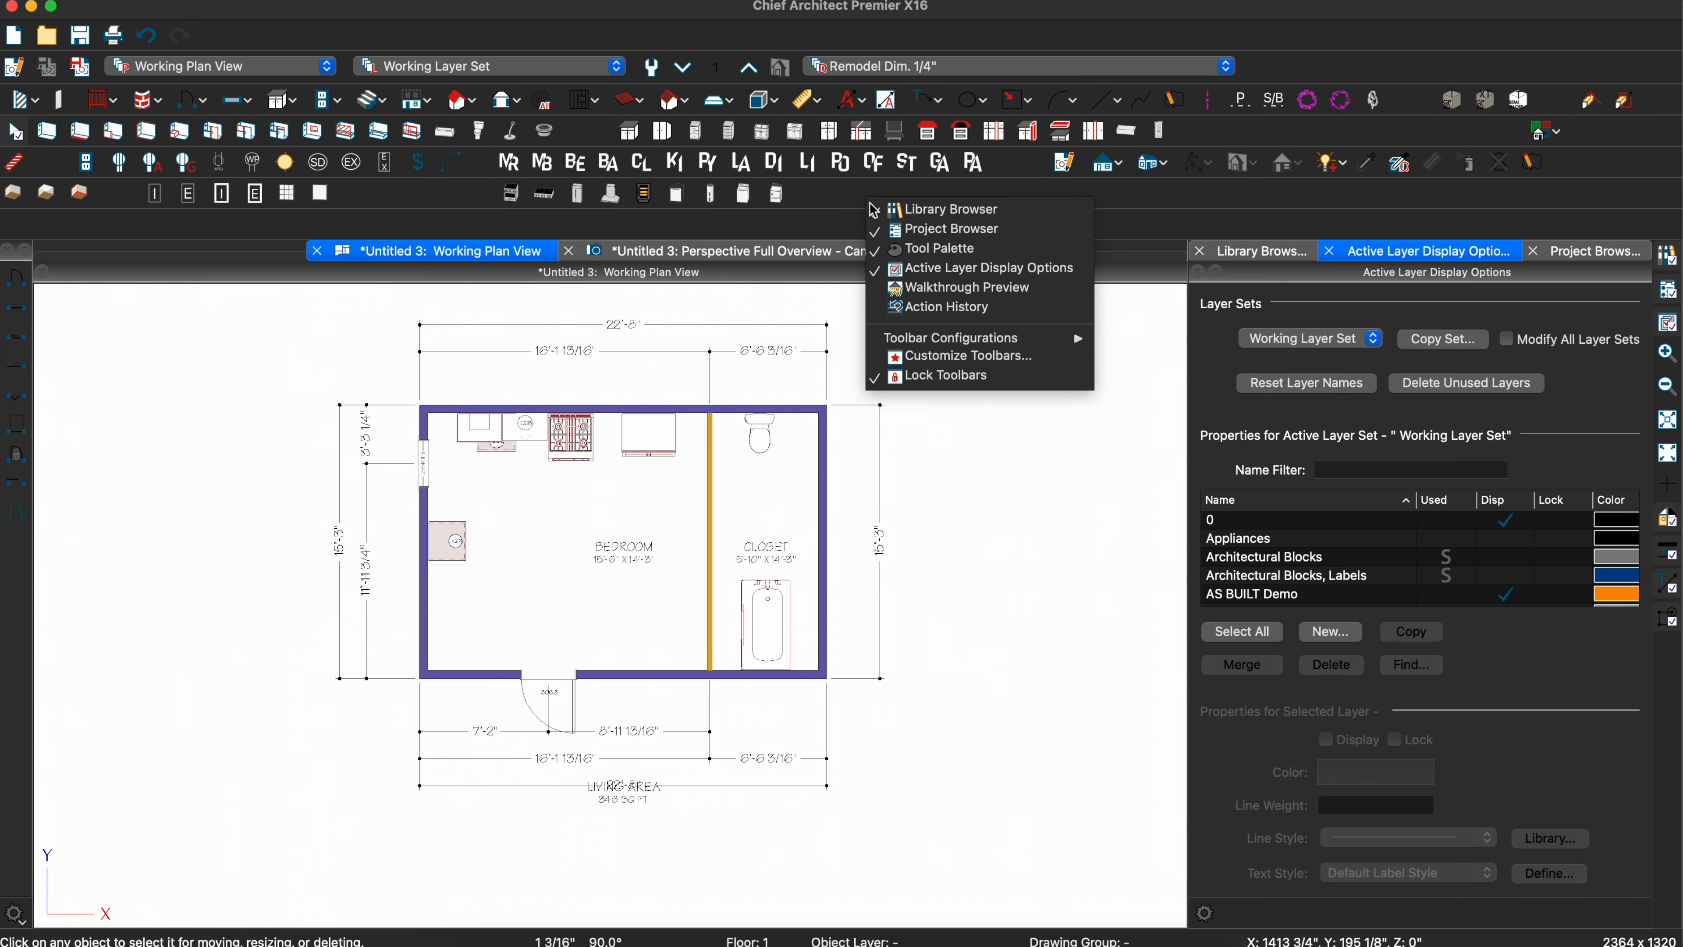
pyautogui.click(926, 358)
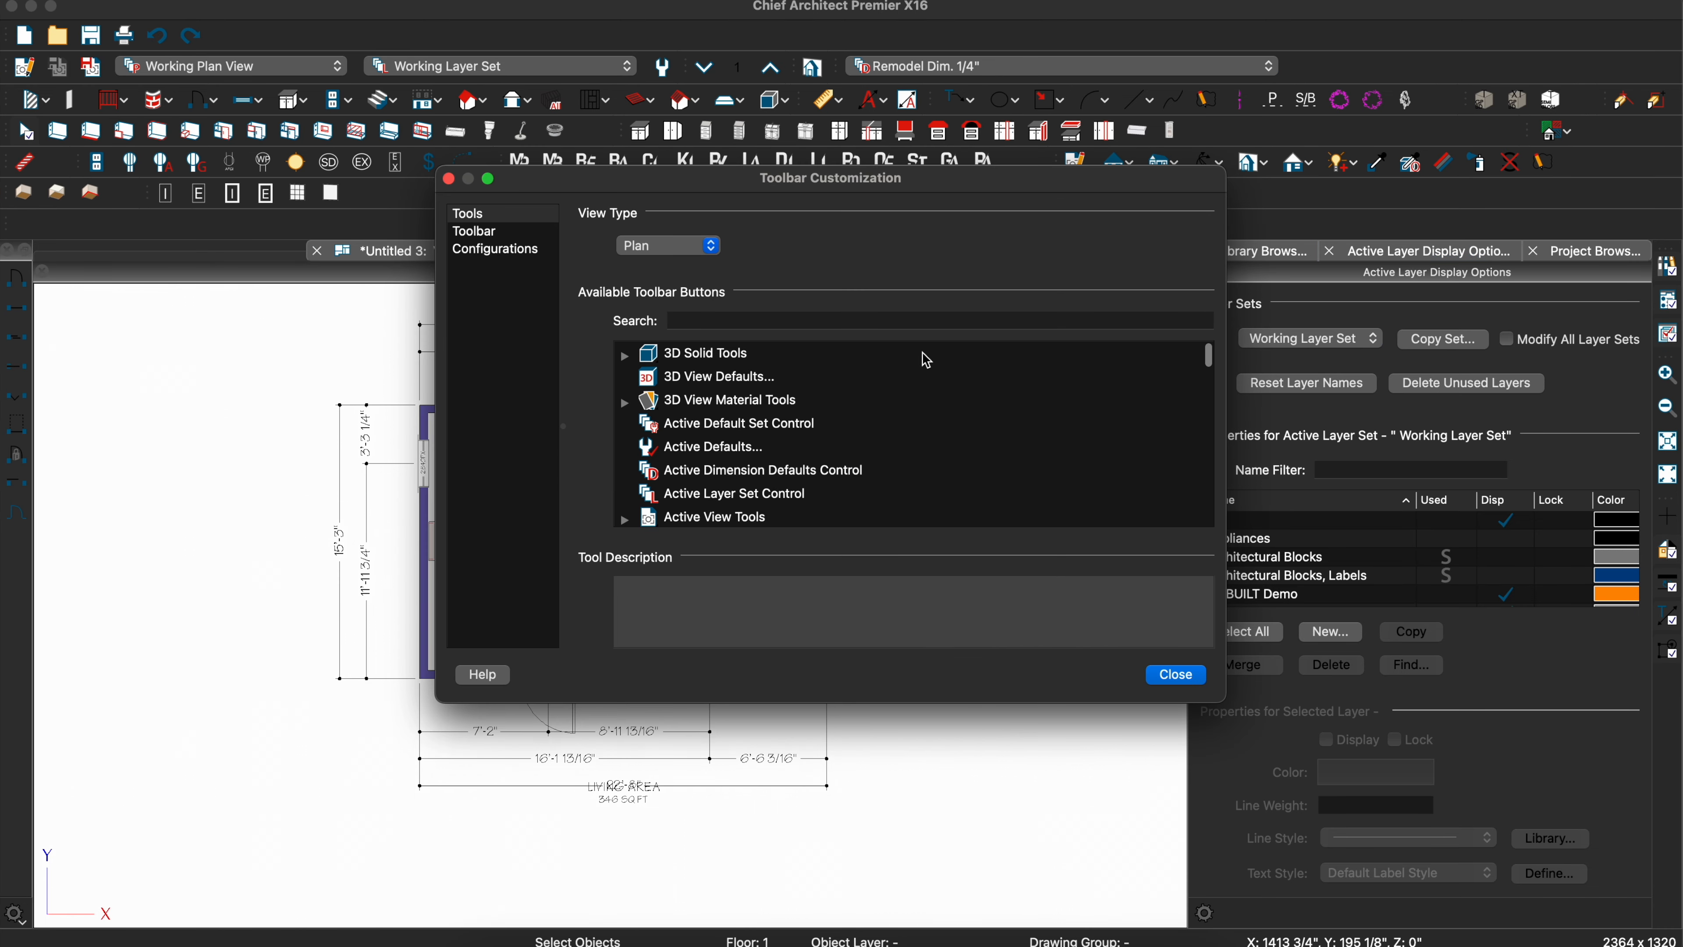
# - Find the Place Library Object tool and add it to the end of the custom appliance toolbar row
pyautogui.write('pla')
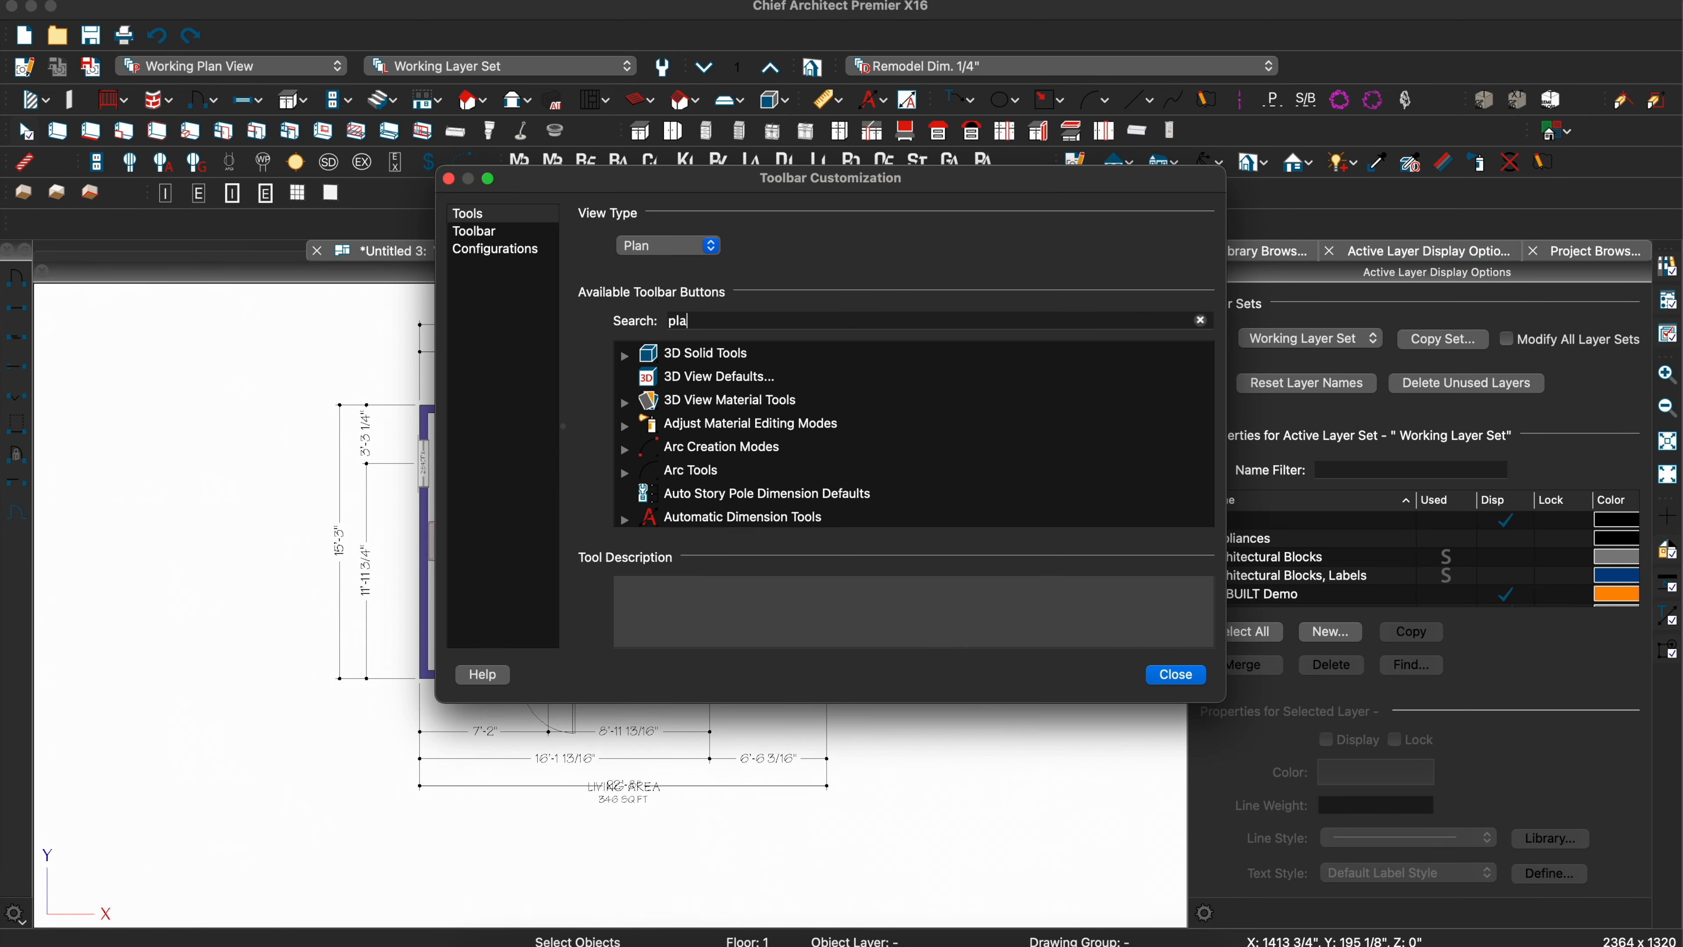
pyautogui.write('ce libracy')
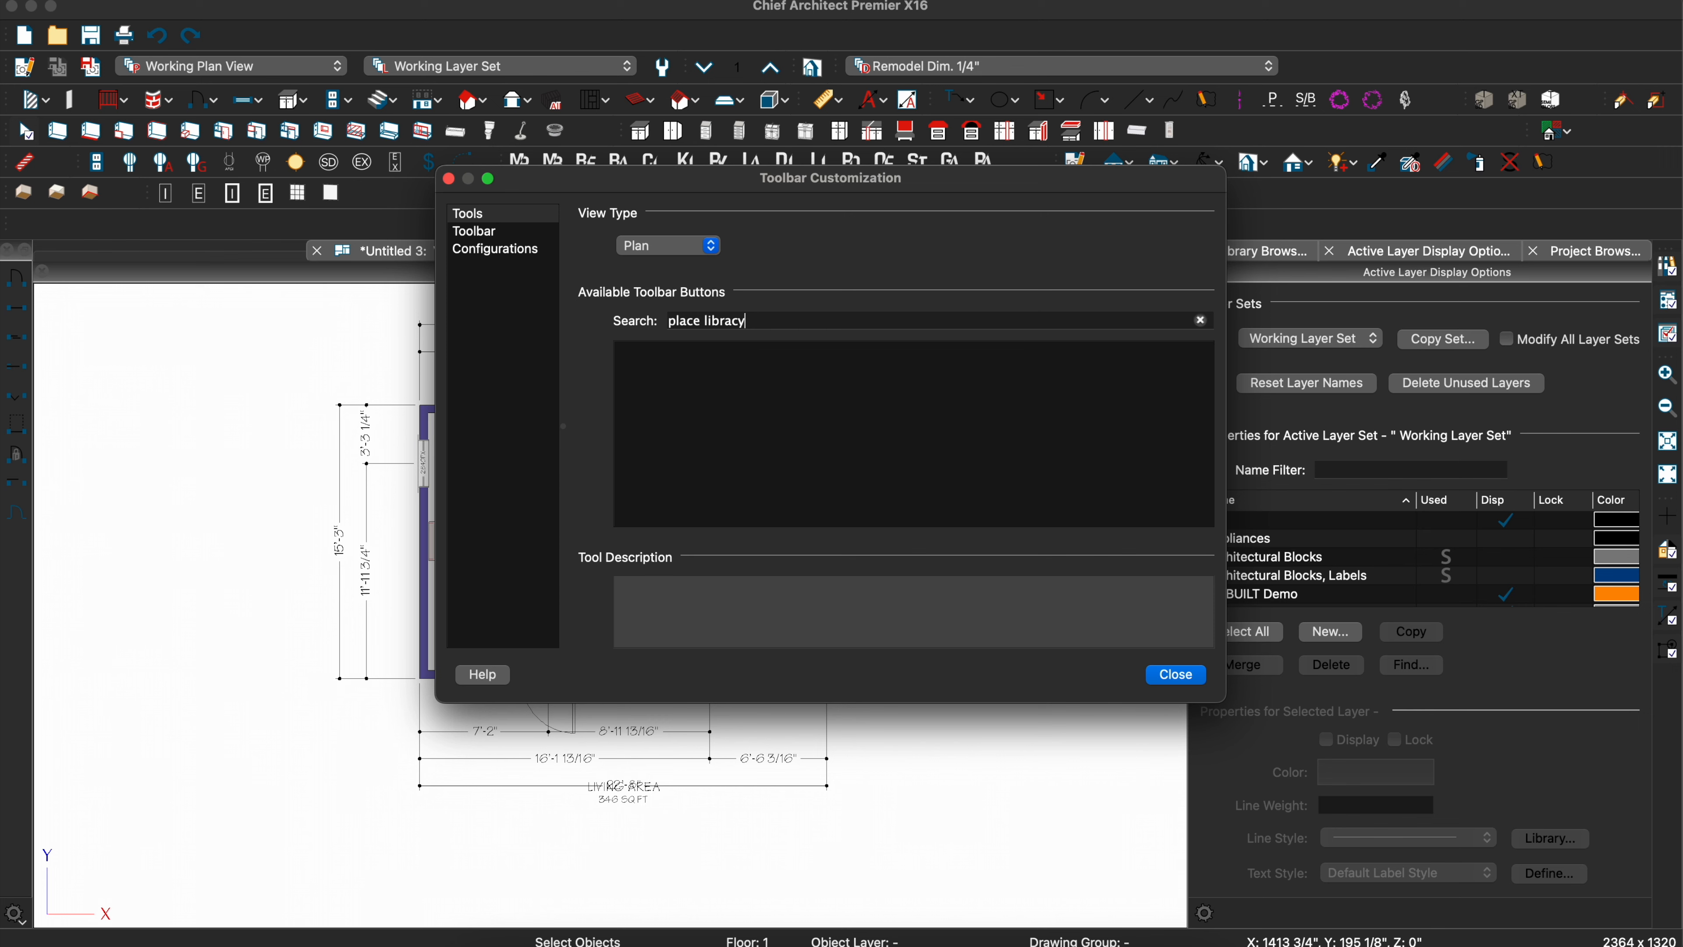
pyautogui.press('BackSpace')
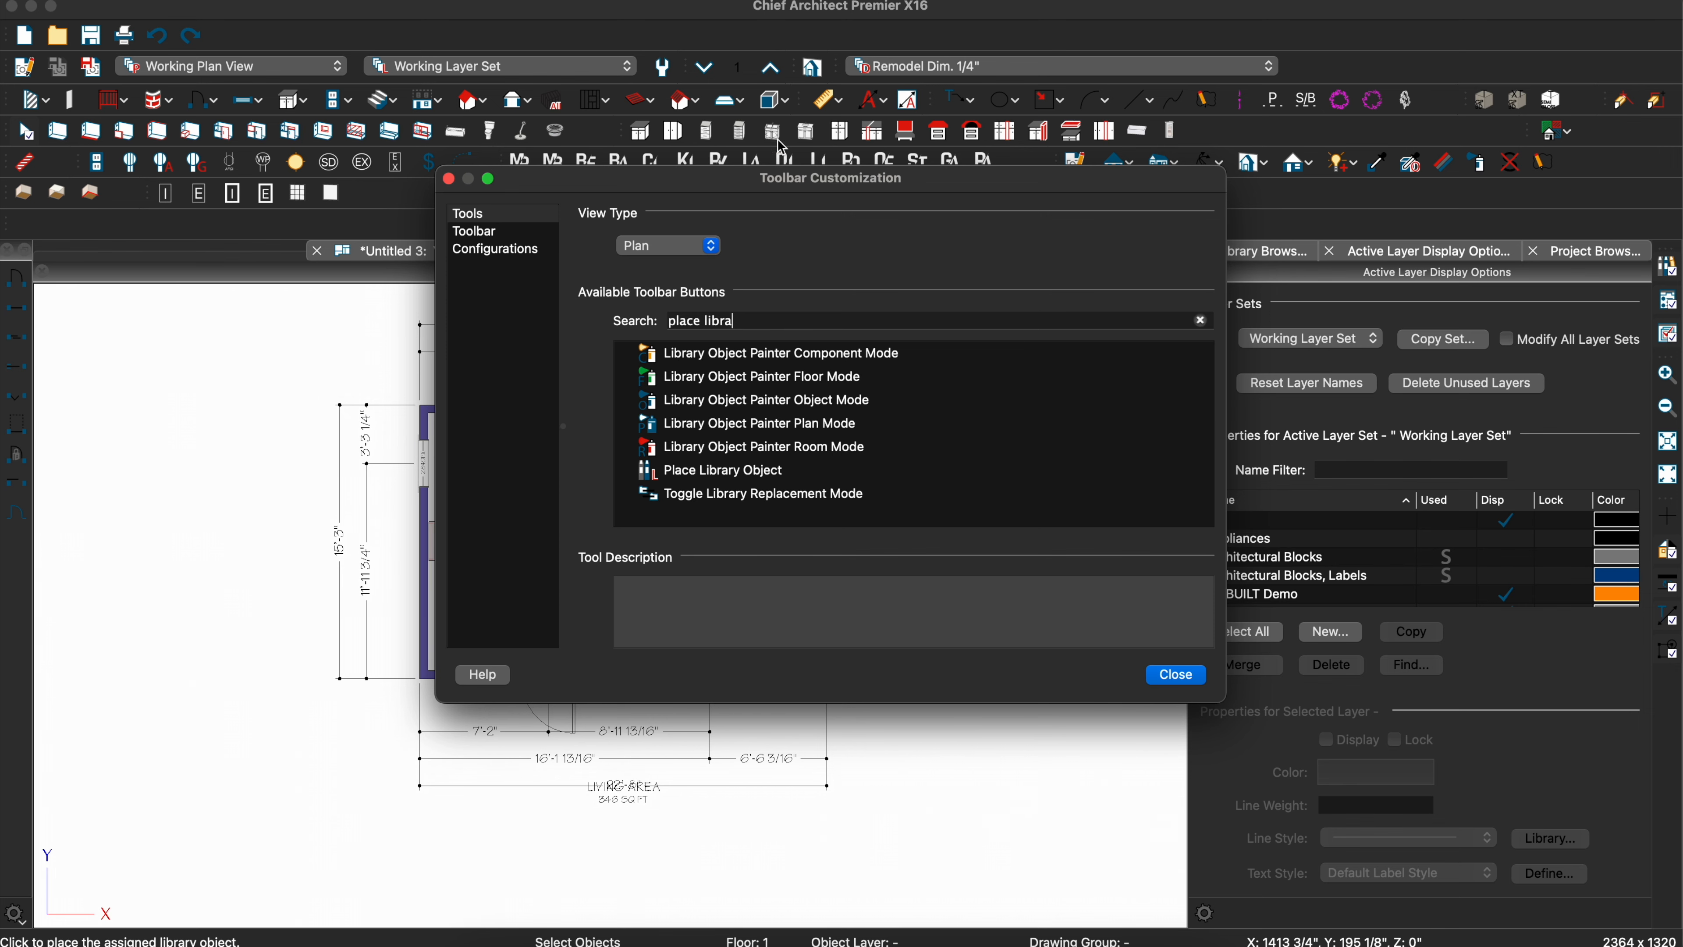
pyautogui.moveTo(768, 177); pyautogui.dragTo(702, 356)
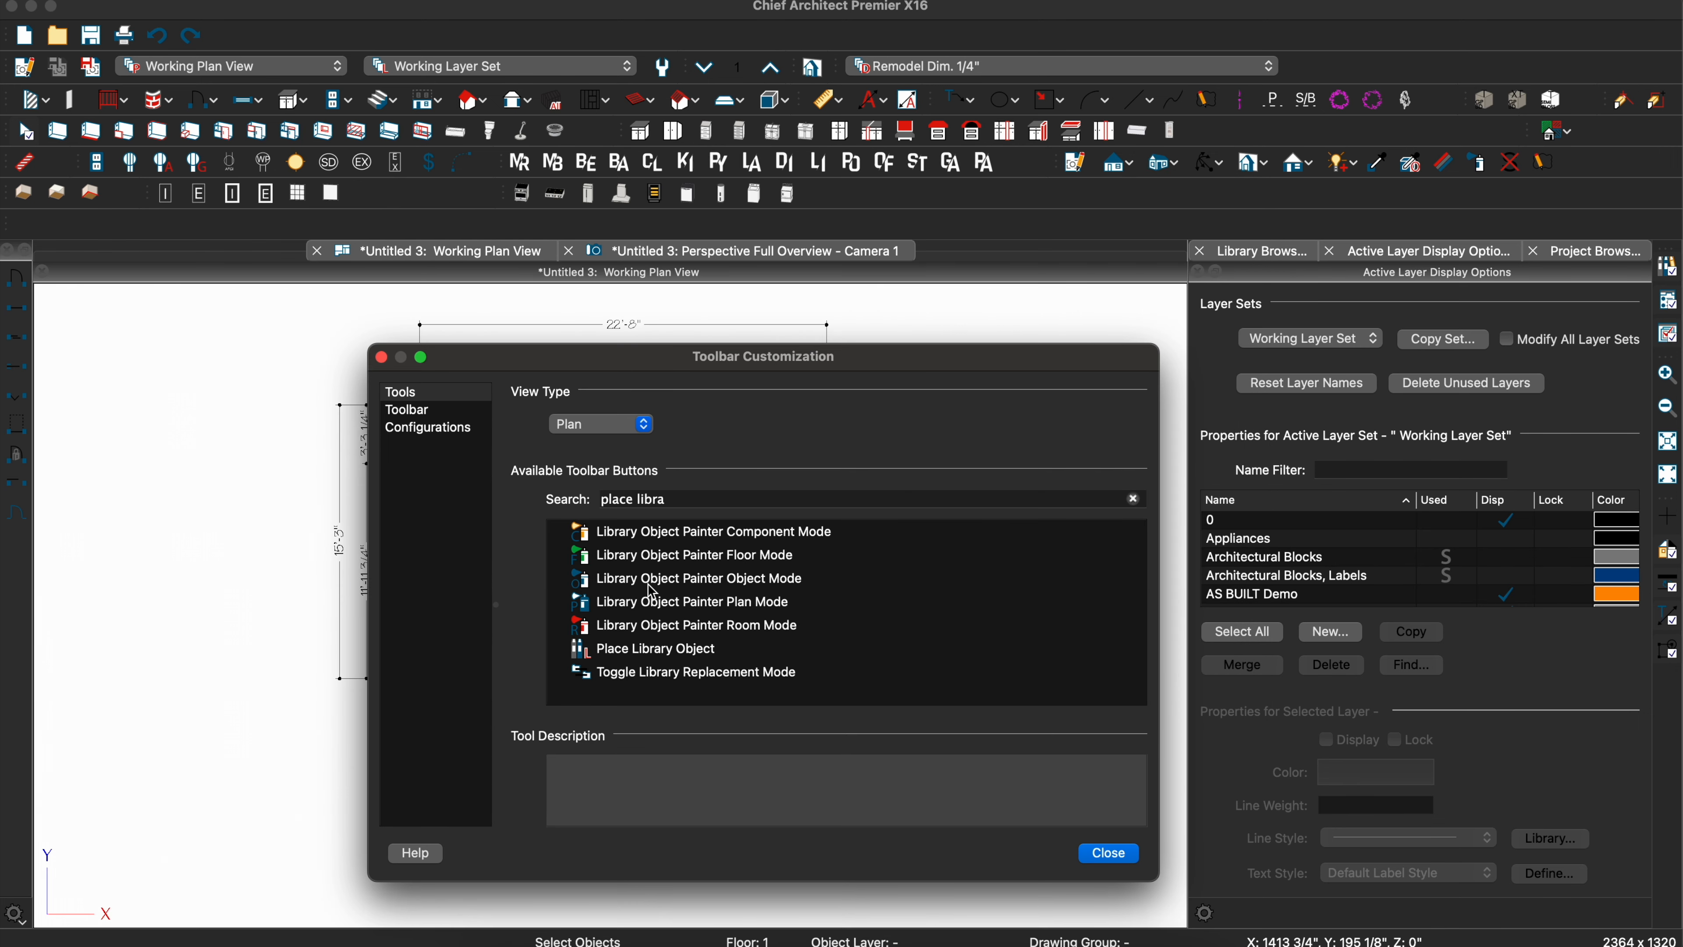
pyautogui.click(641, 649)
pyautogui.moveTo(898, 204); pyautogui.dragTo(893, 195)
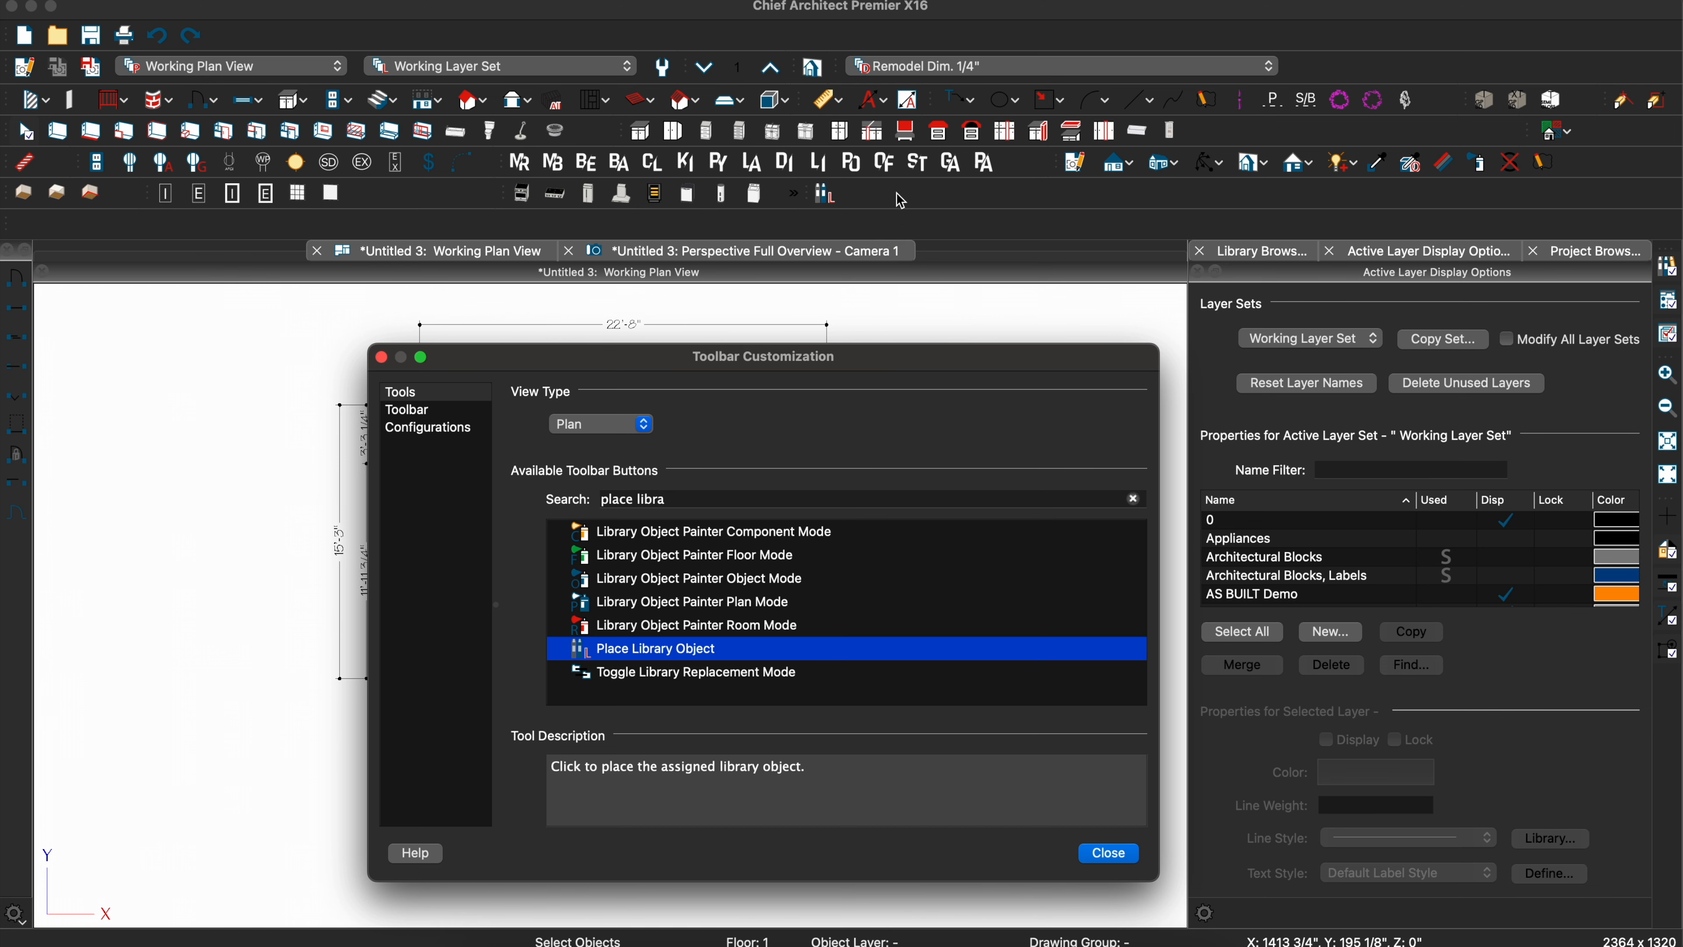
pyautogui.click(383, 359)
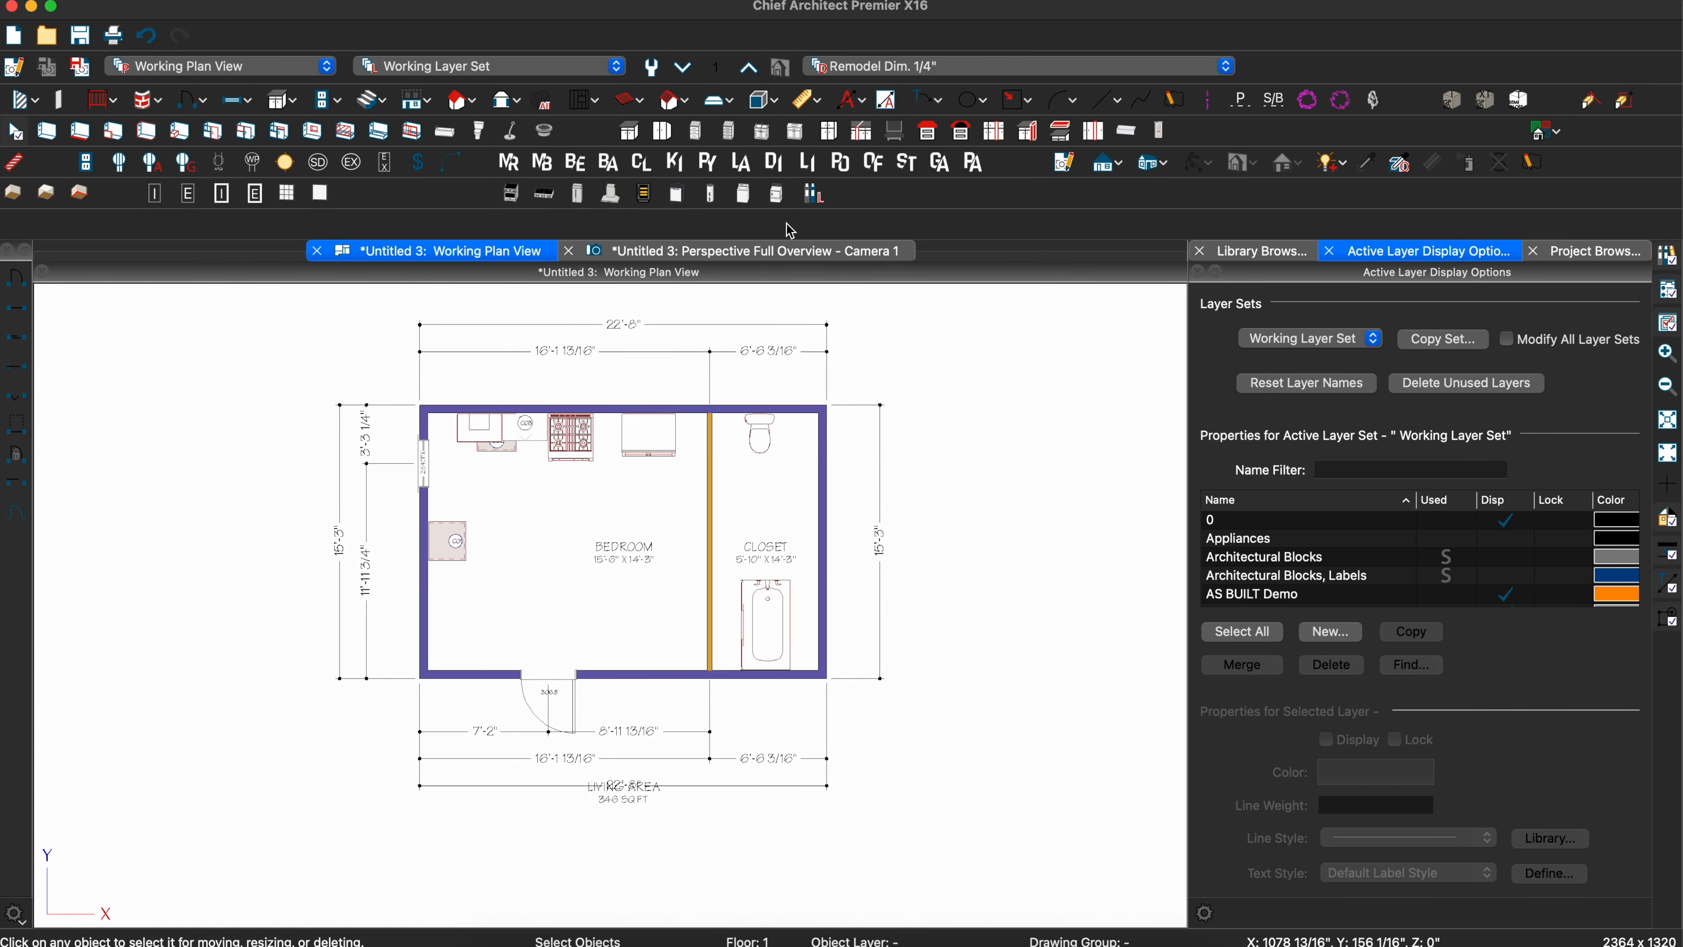
# - Assign the Composting Toilet from the library to the new, unassigned Place Library Object button
pyautogui.click(815, 195)
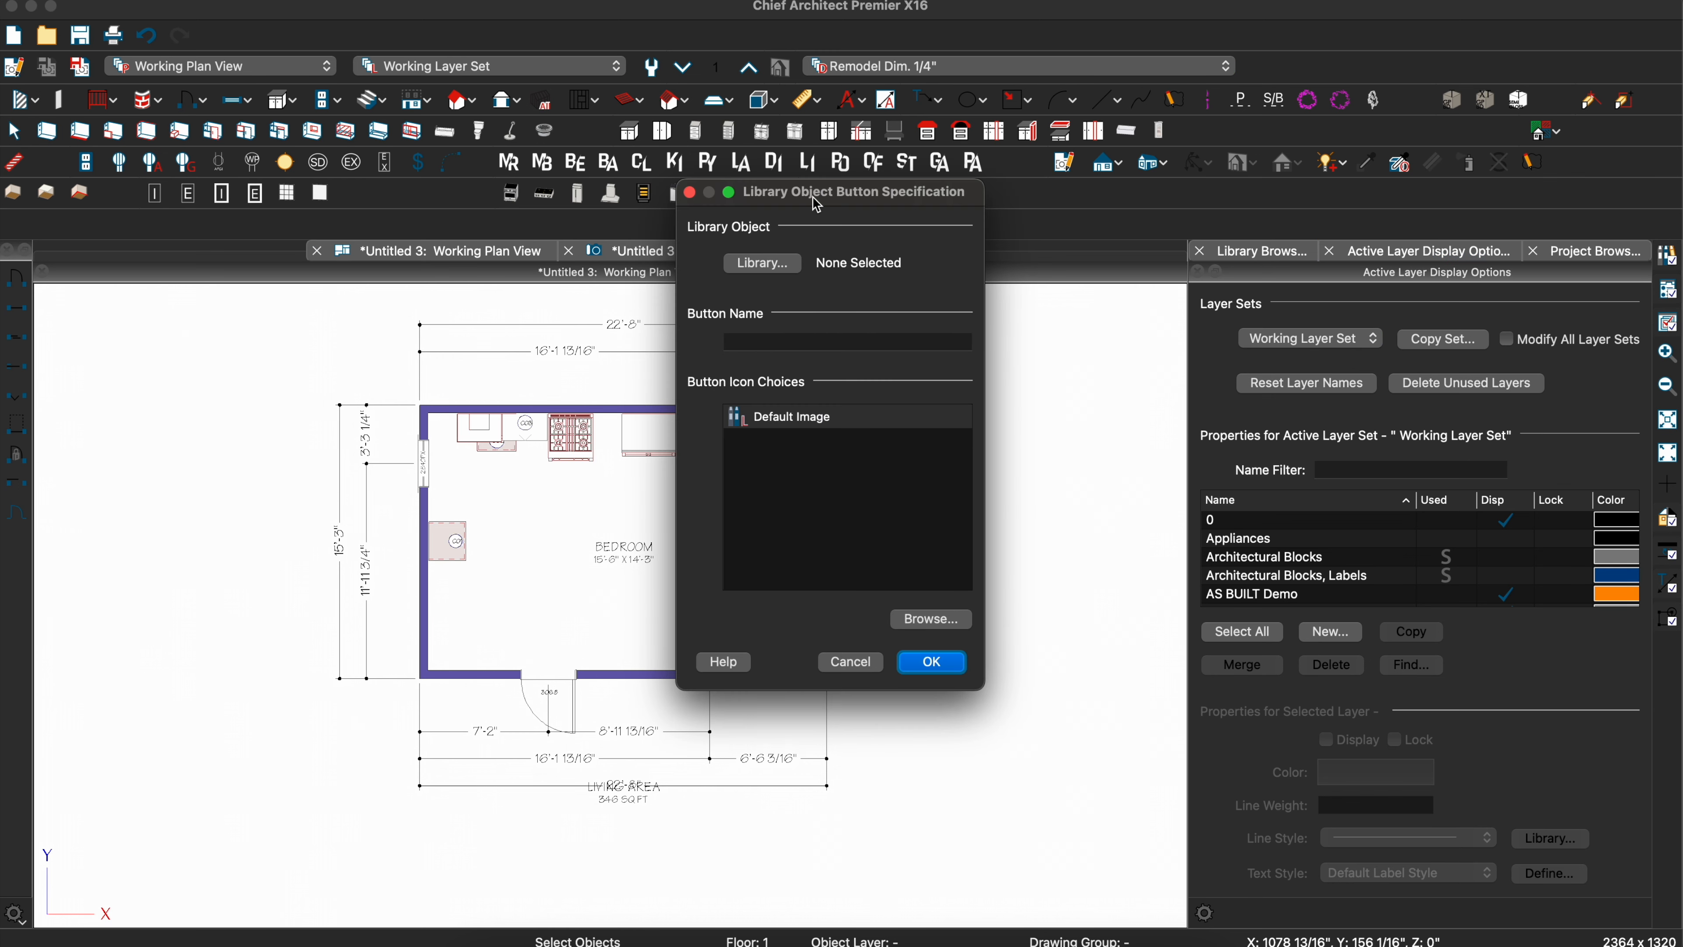
pyautogui.moveTo(762, 194); pyautogui.dragTo(698, 214)
pyautogui.click(699, 285)
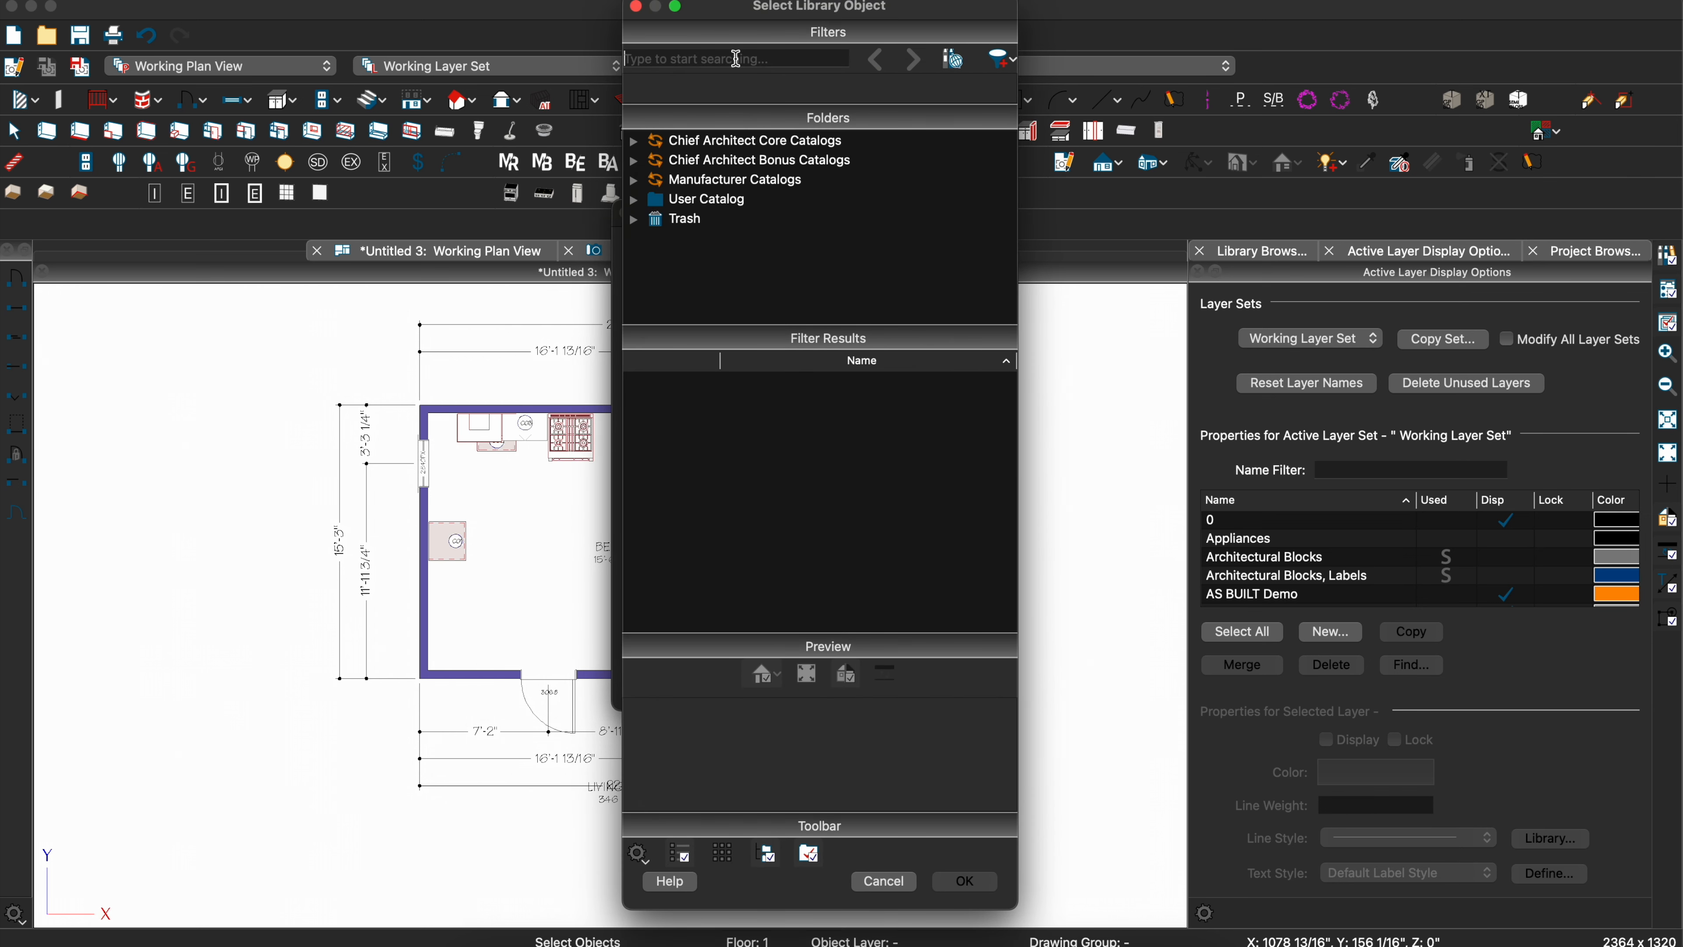
pyautogui.write('toilet')
pyautogui.press('Return')
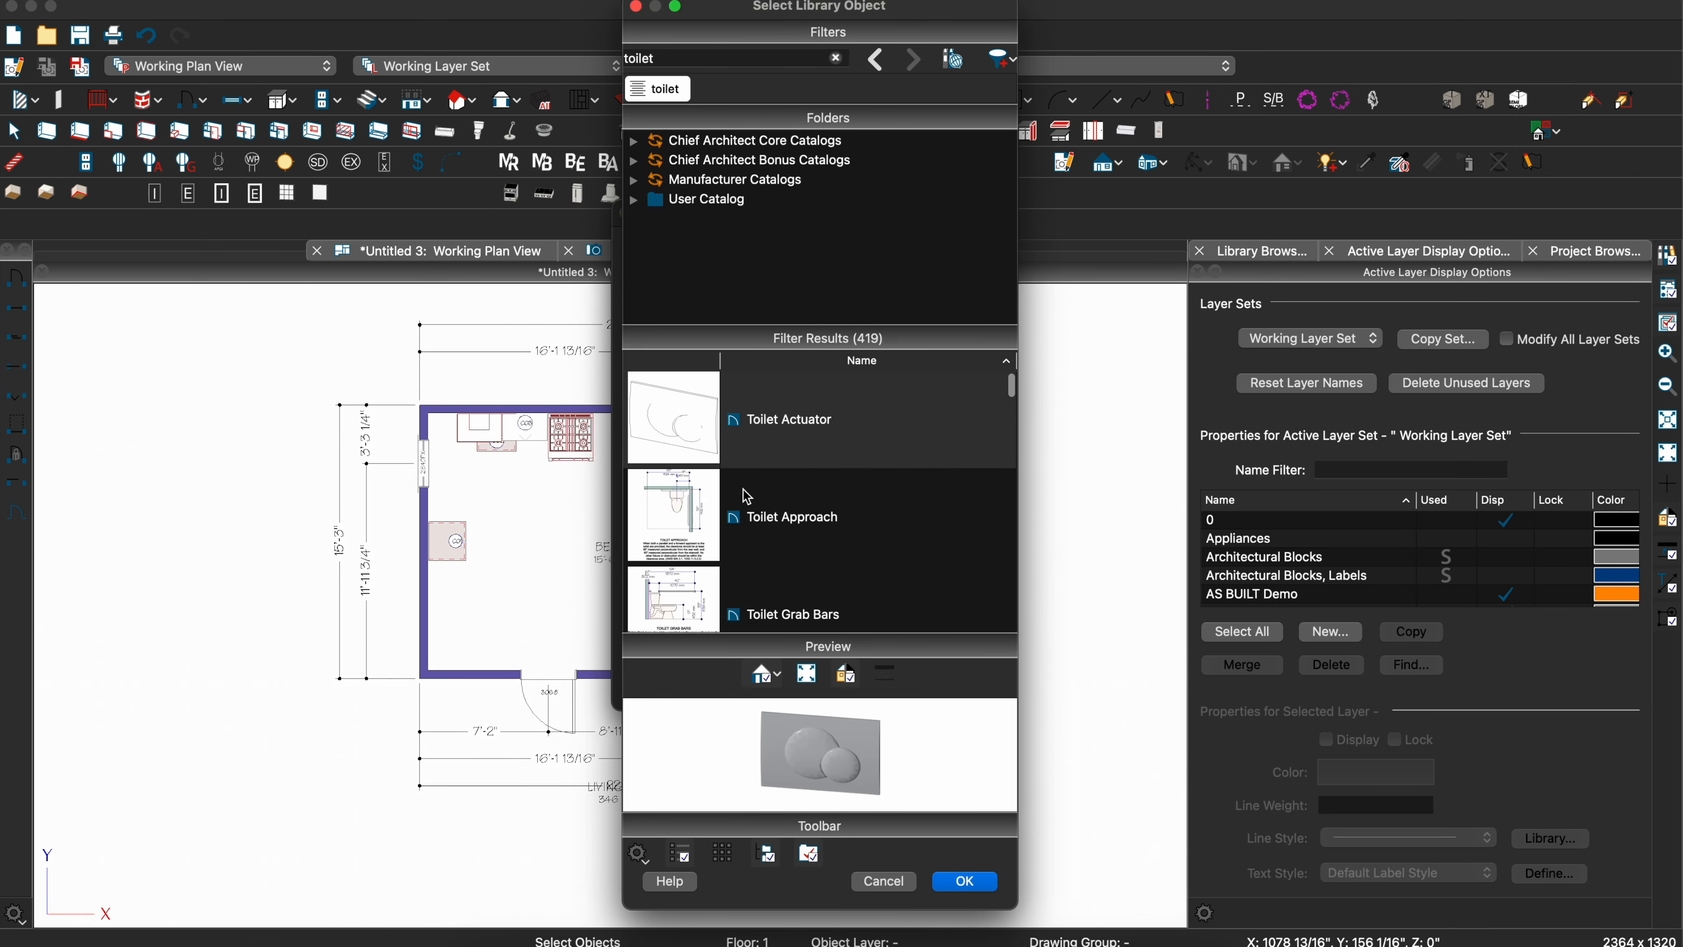
pyautogui.scroll(-10, 795, 419)
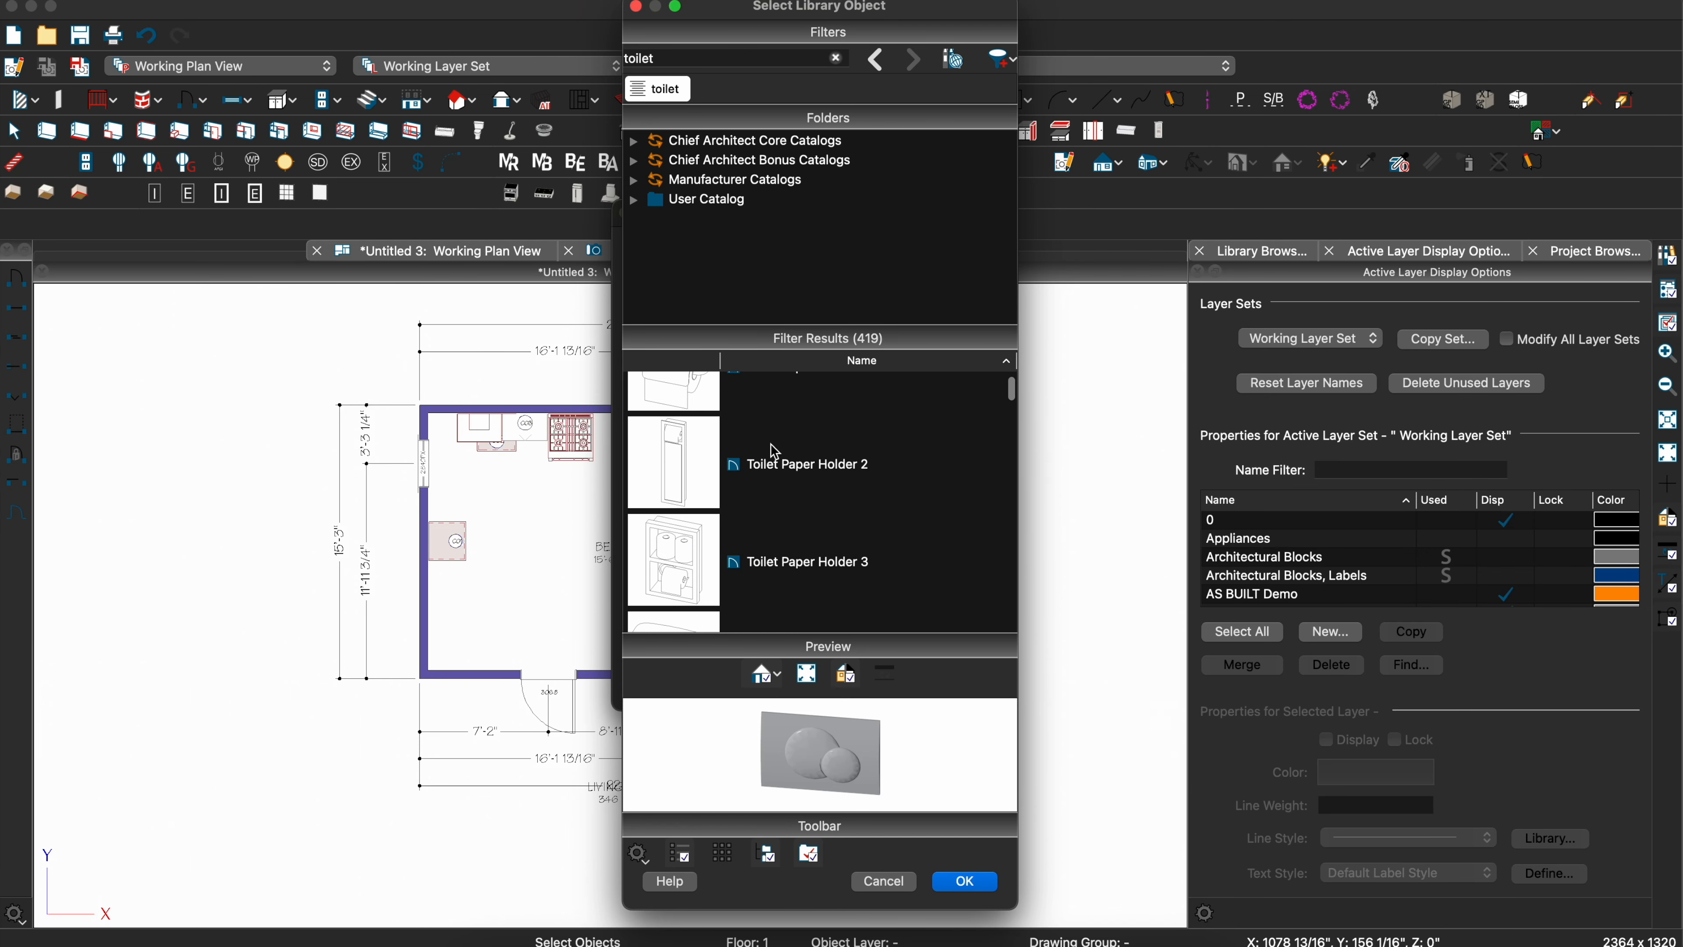
pyautogui.scroll(-10, 772, 444)
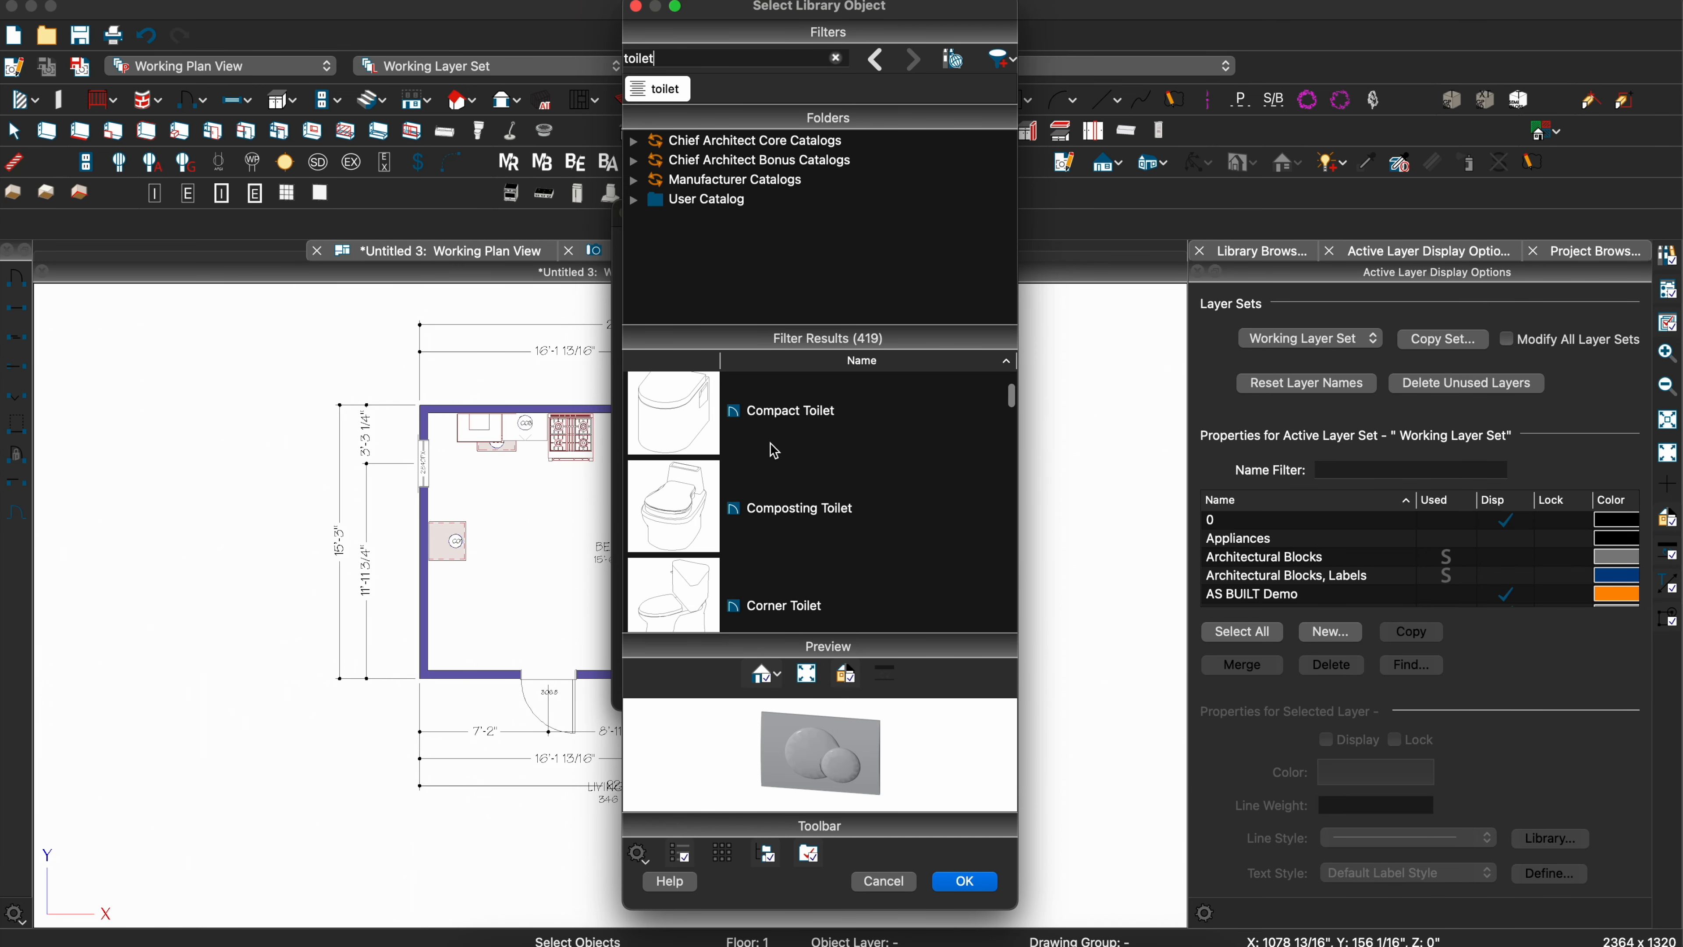
pyautogui.click(765, 510)
pyautogui.click(962, 882)
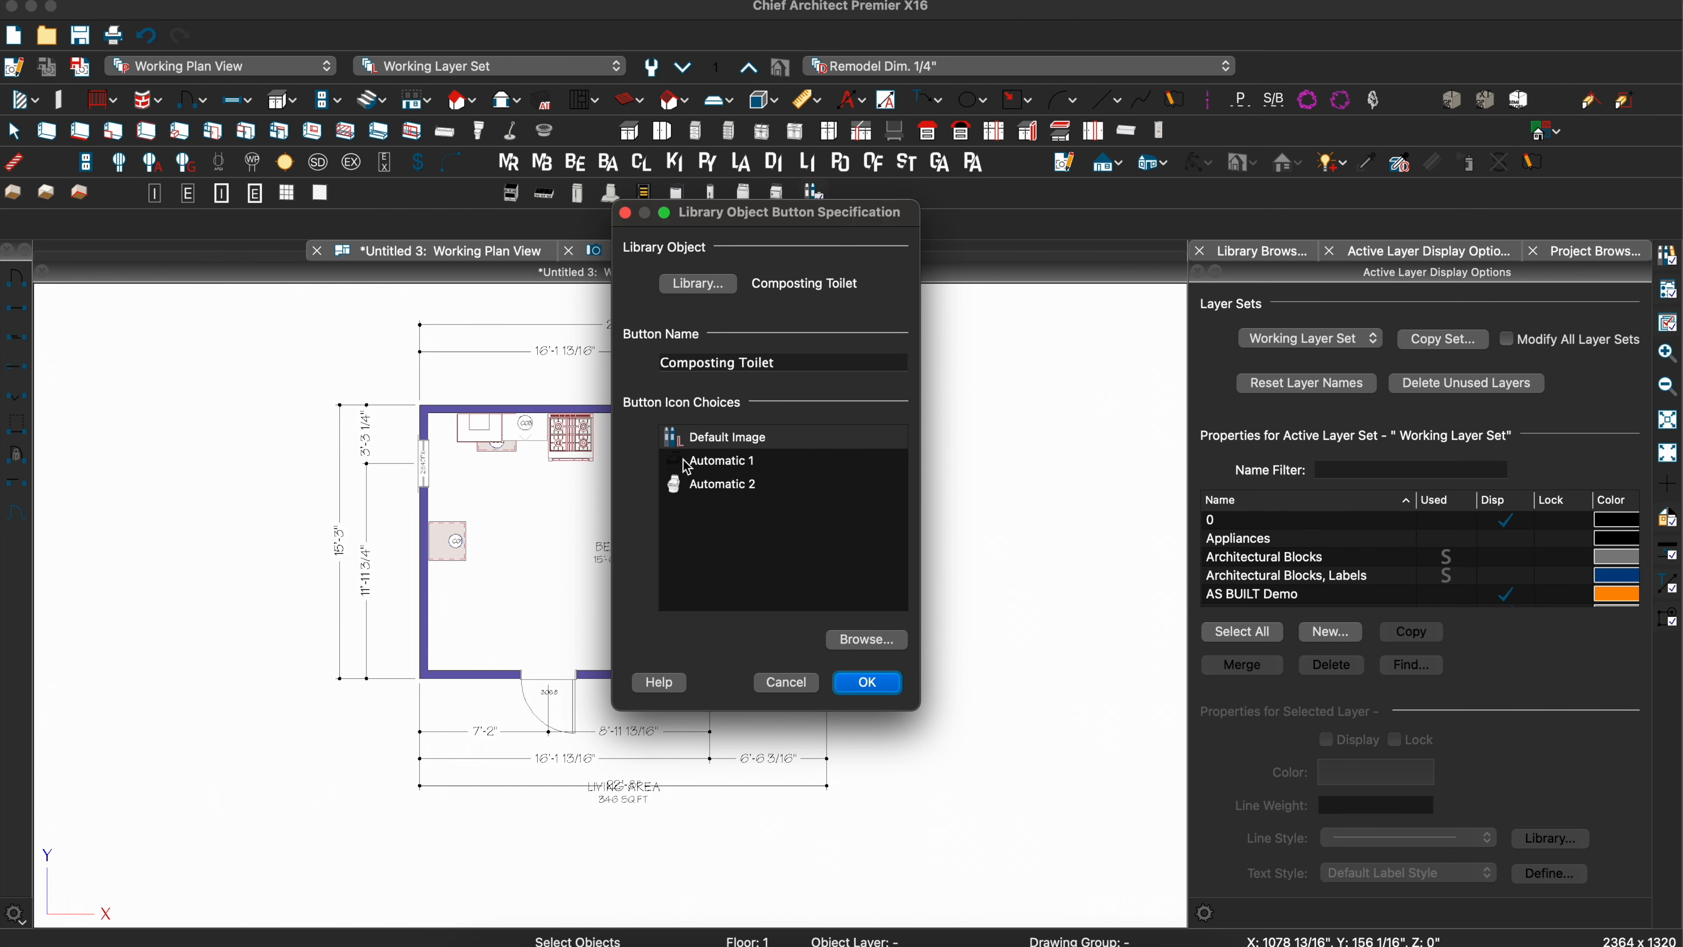
# - Give the Composting Toilet button the Automatic 2 icon and accept its specification
pyautogui.click(730, 462)
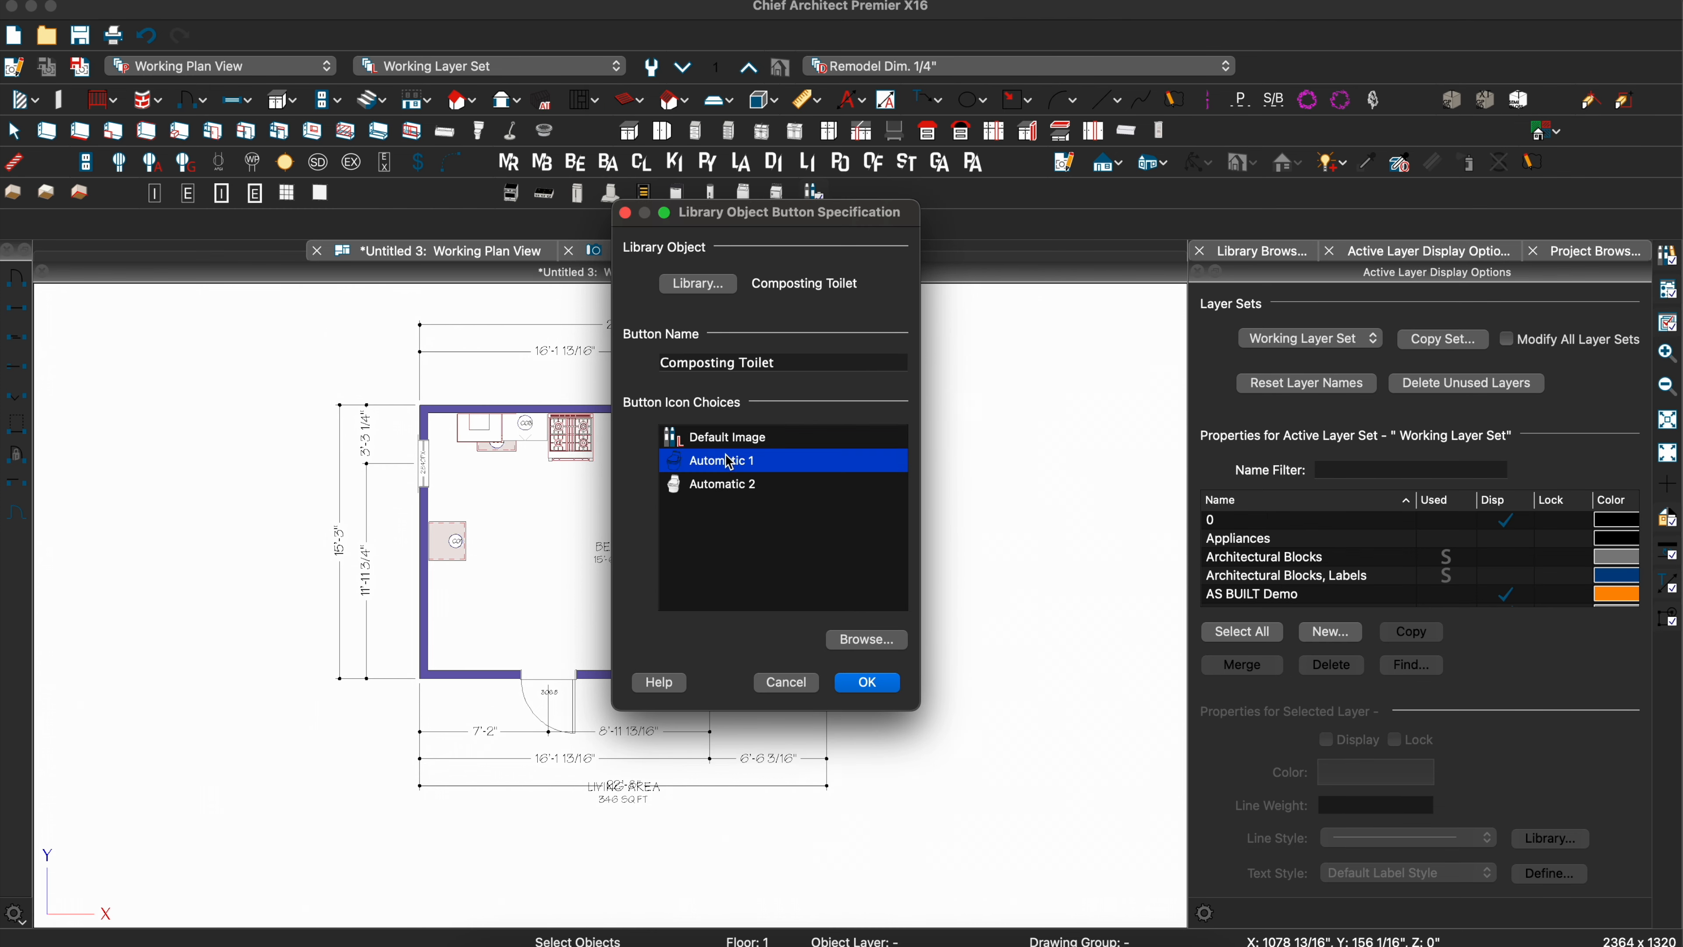
pyautogui.click(744, 487)
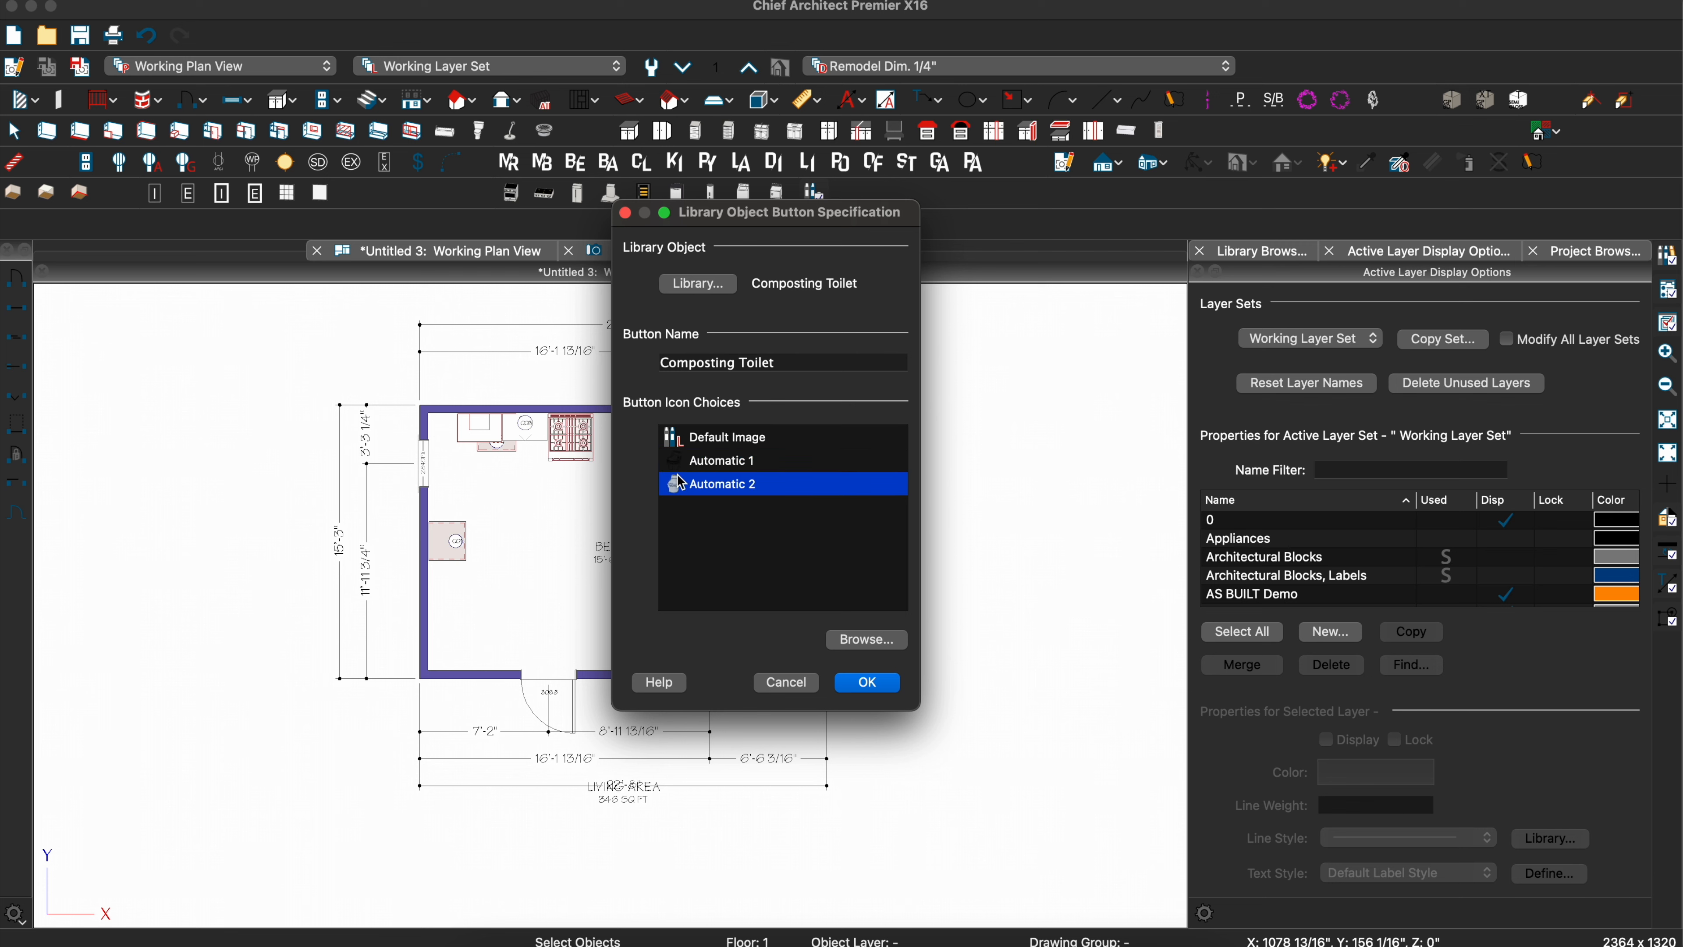
pyautogui.click(689, 468)
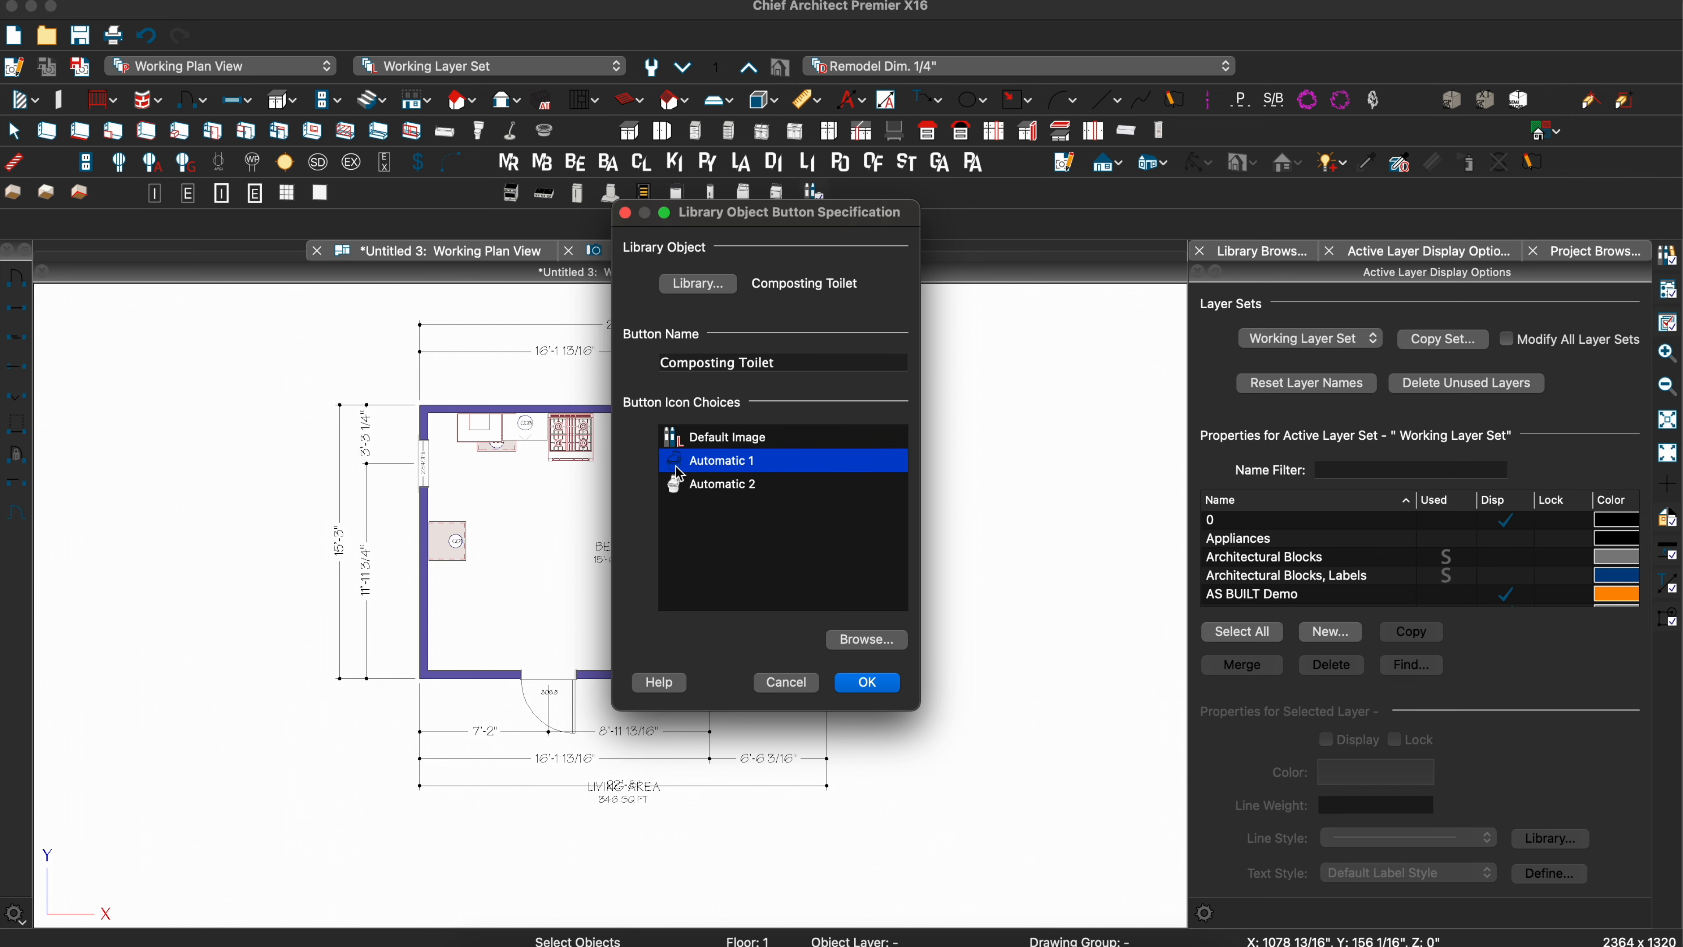
pyautogui.click(711, 483)
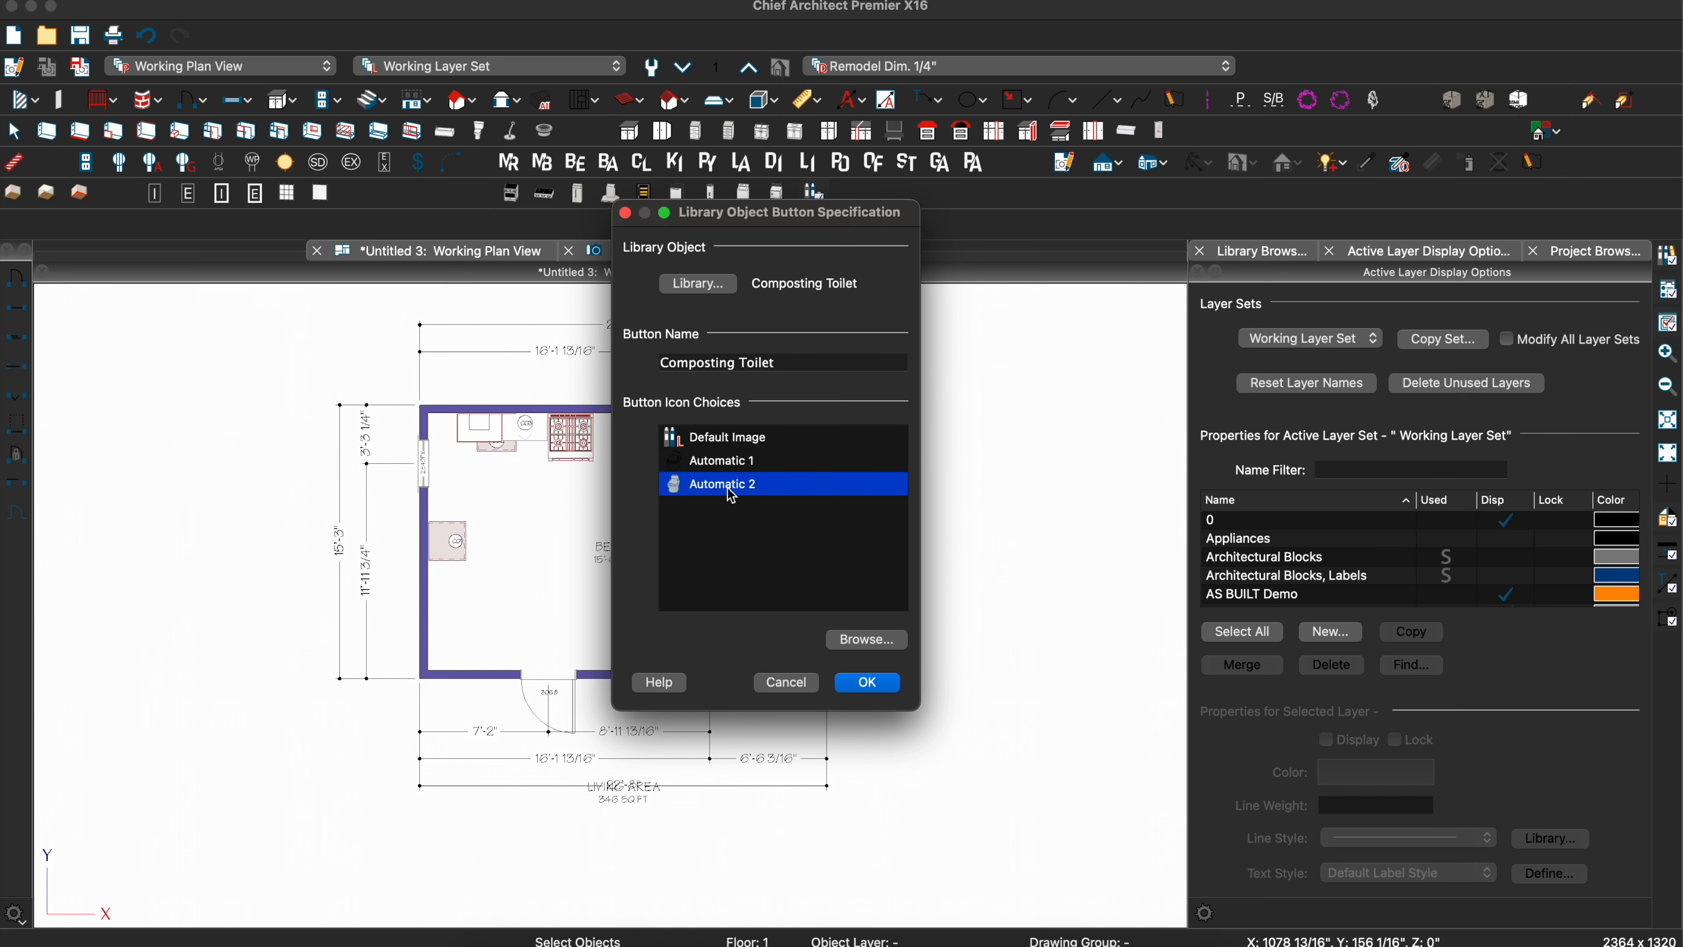
pyautogui.click(853, 640)
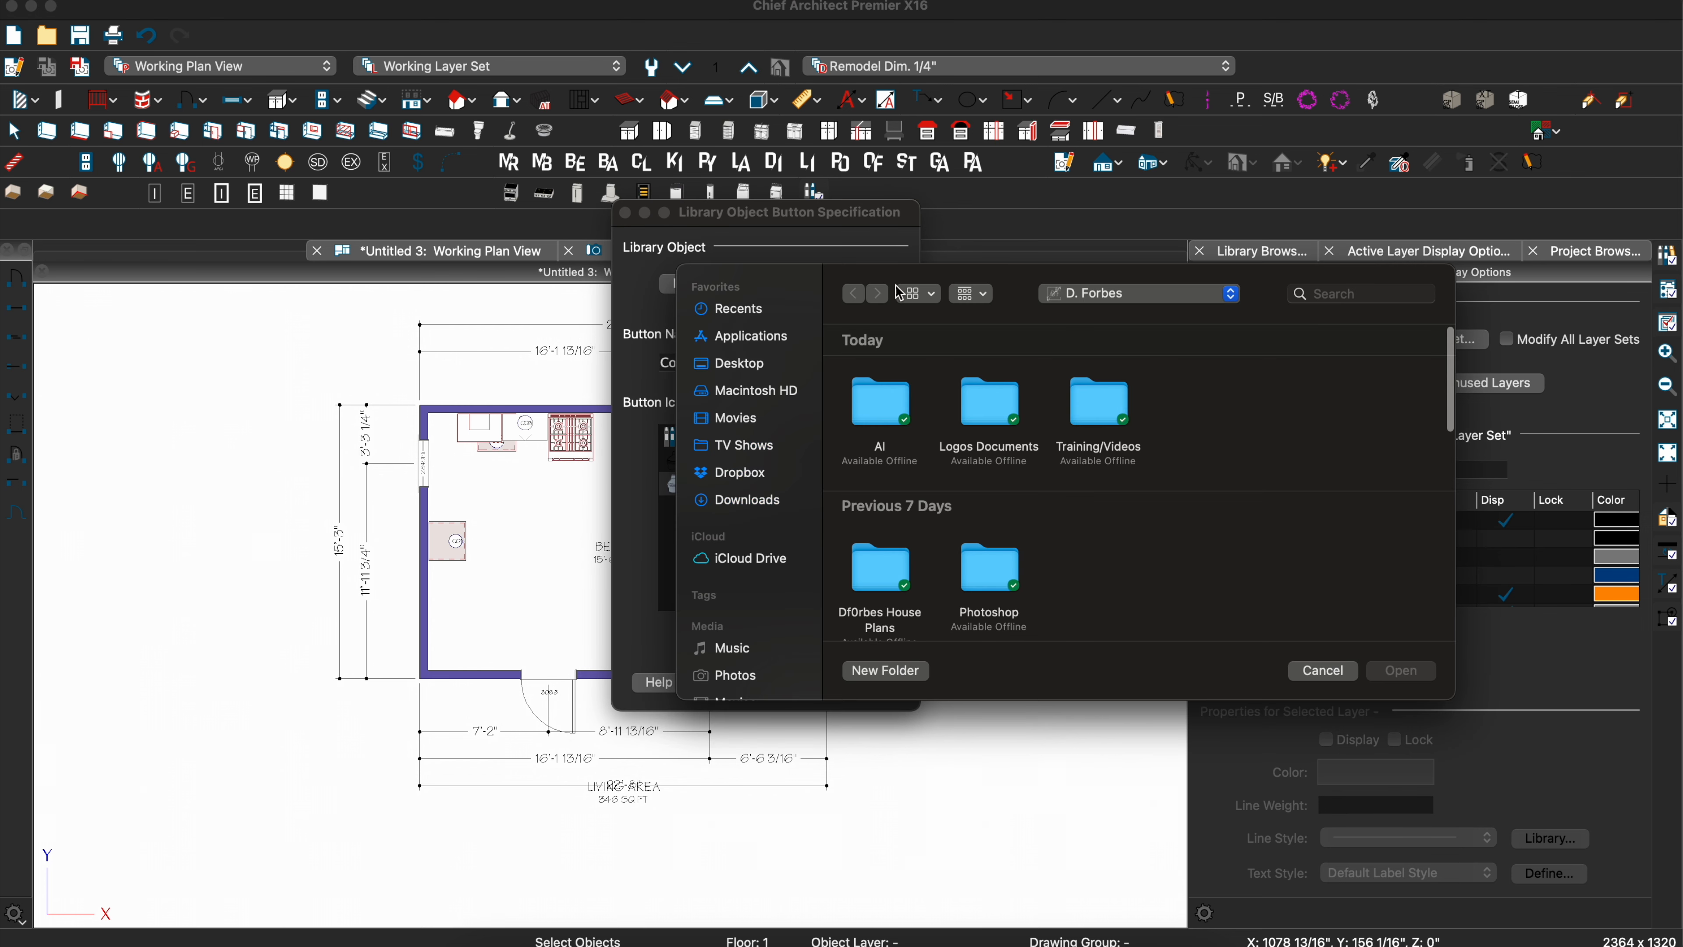
pyautogui.click(1322, 669)
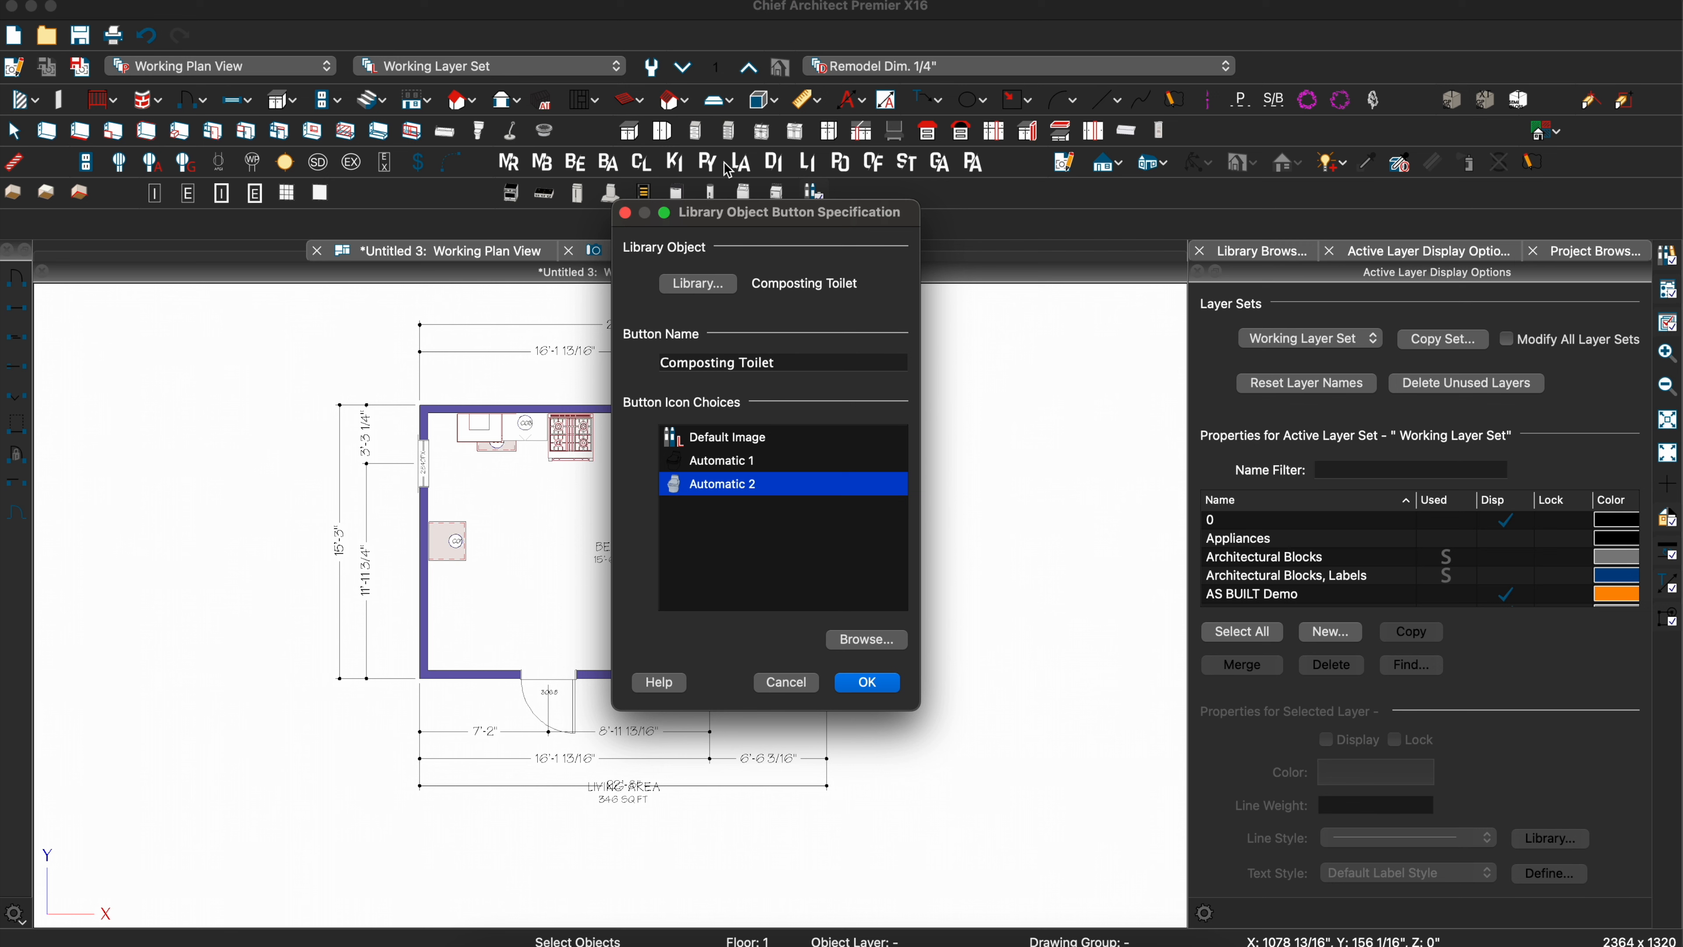
pyautogui.click(866, 683)
# - Place one composting toilet on the closet's right exterior wall and another on the bedroom side of the partition wall
pyautogui.click(816, 193)
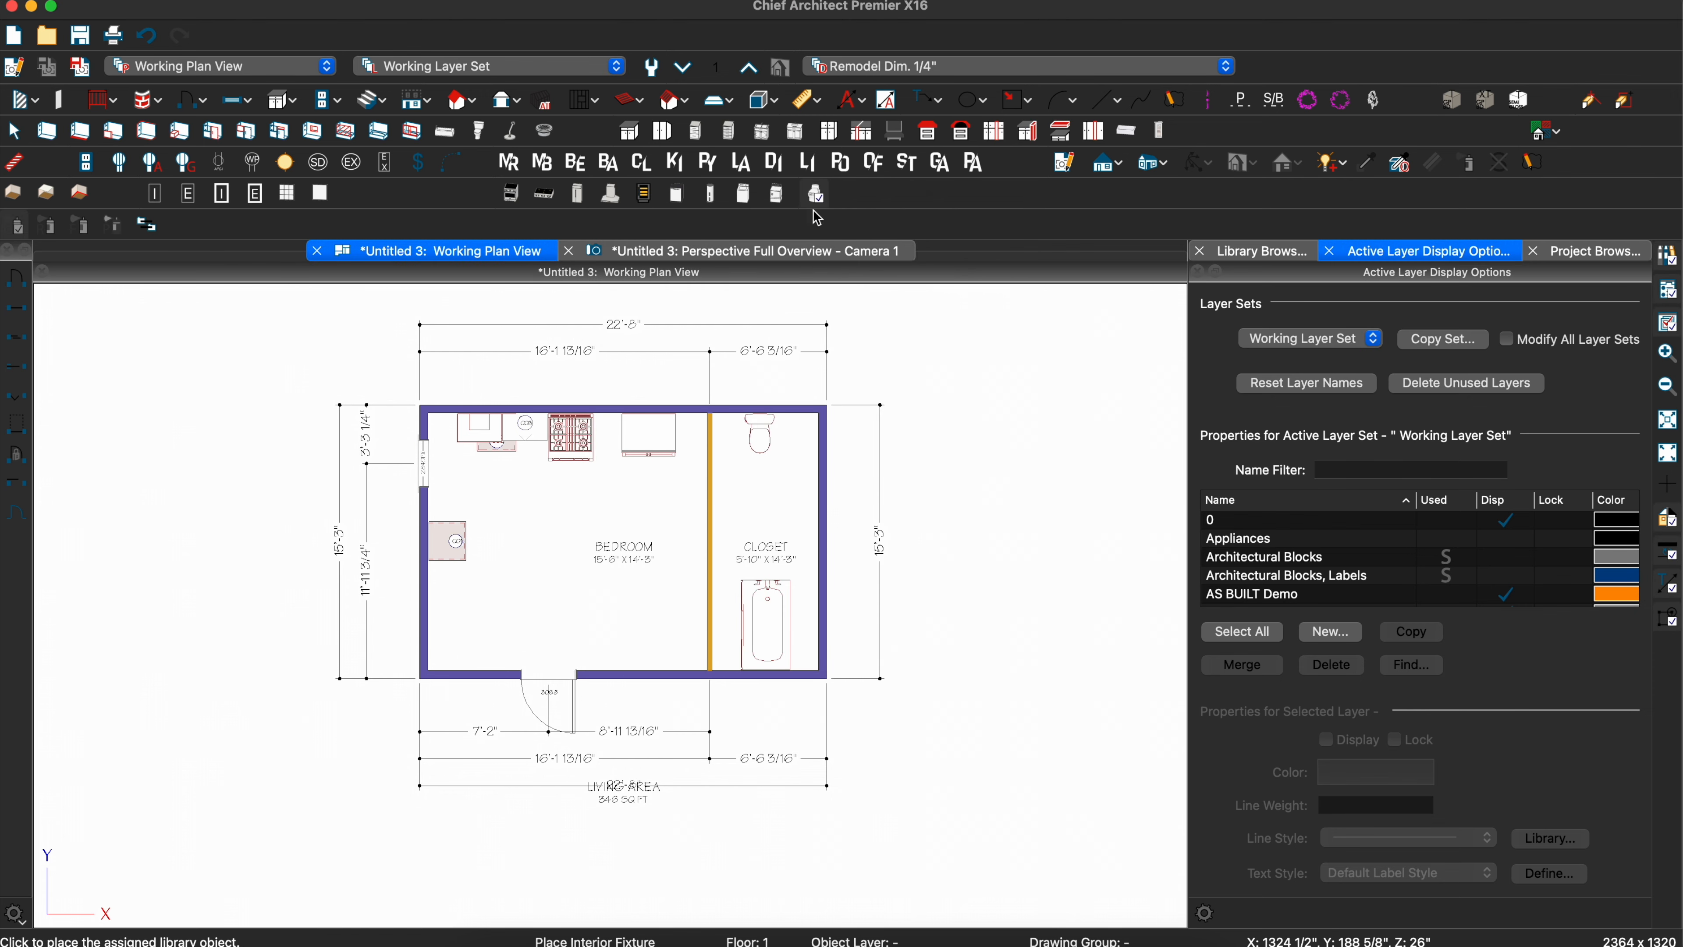
pyautogui.click(822, 489)
pyautogui.click(687, 502)
pyautogui.click(621, 504)
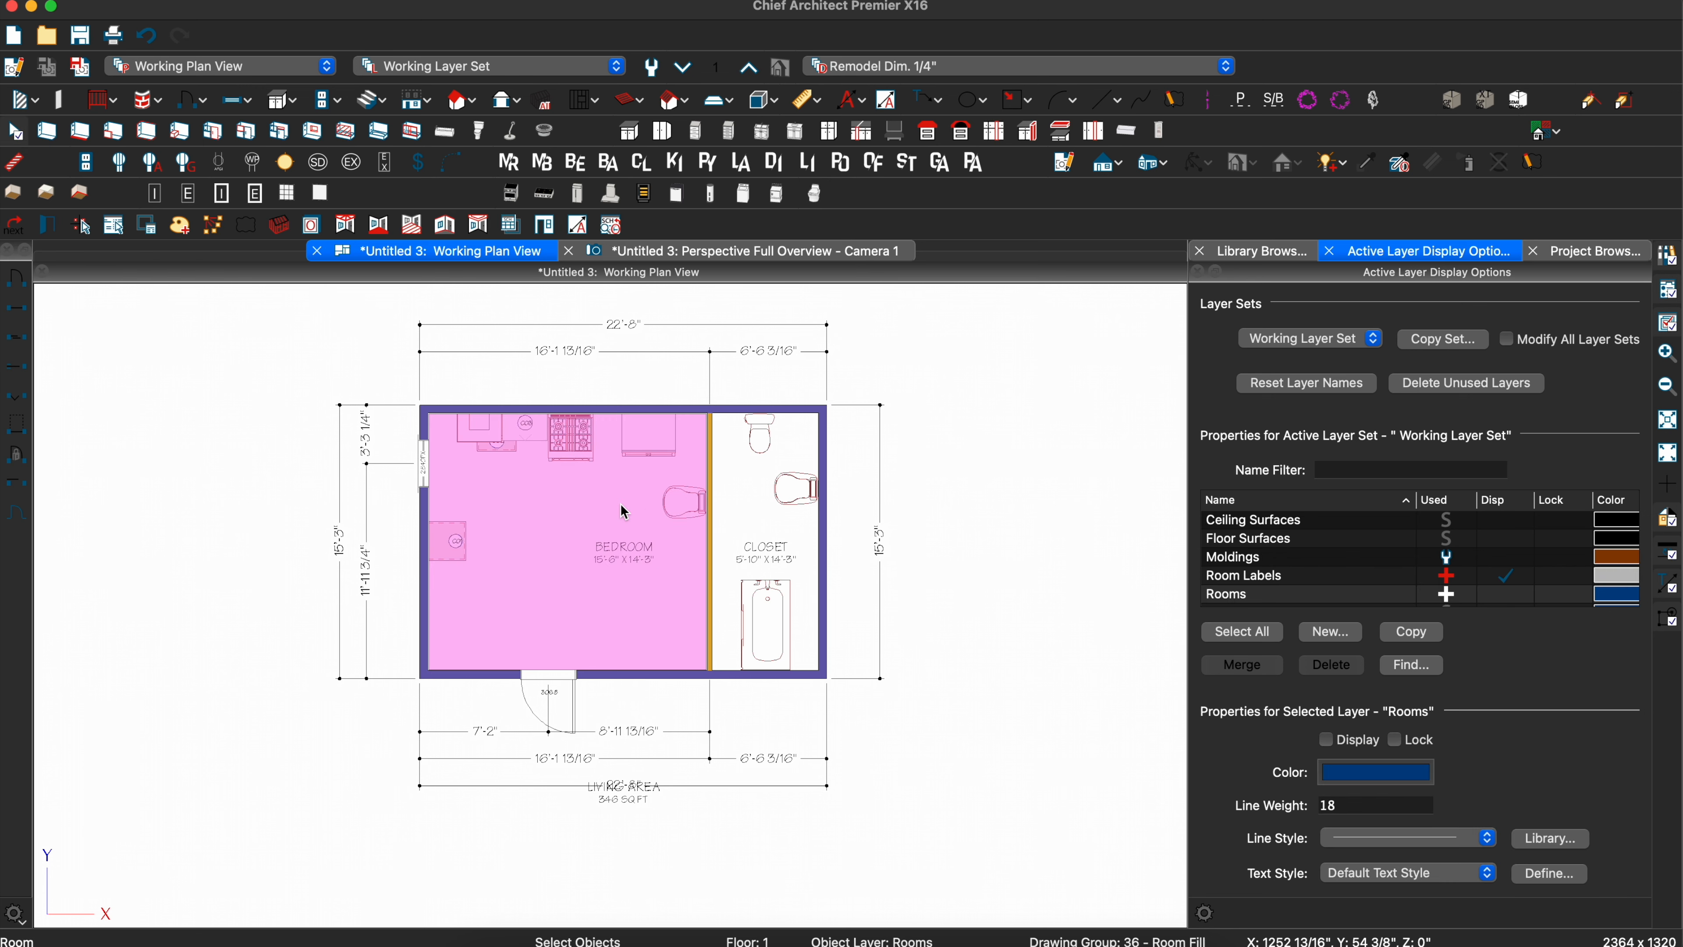
pyautogui.press('Escape')
# - Draw exterior walls that enclose a new room about 12'-7" wide against the closet's right exterior wall
pyautogui.moveTo(729, 532); pyautogui.dragTo(361, 468, button='middle')
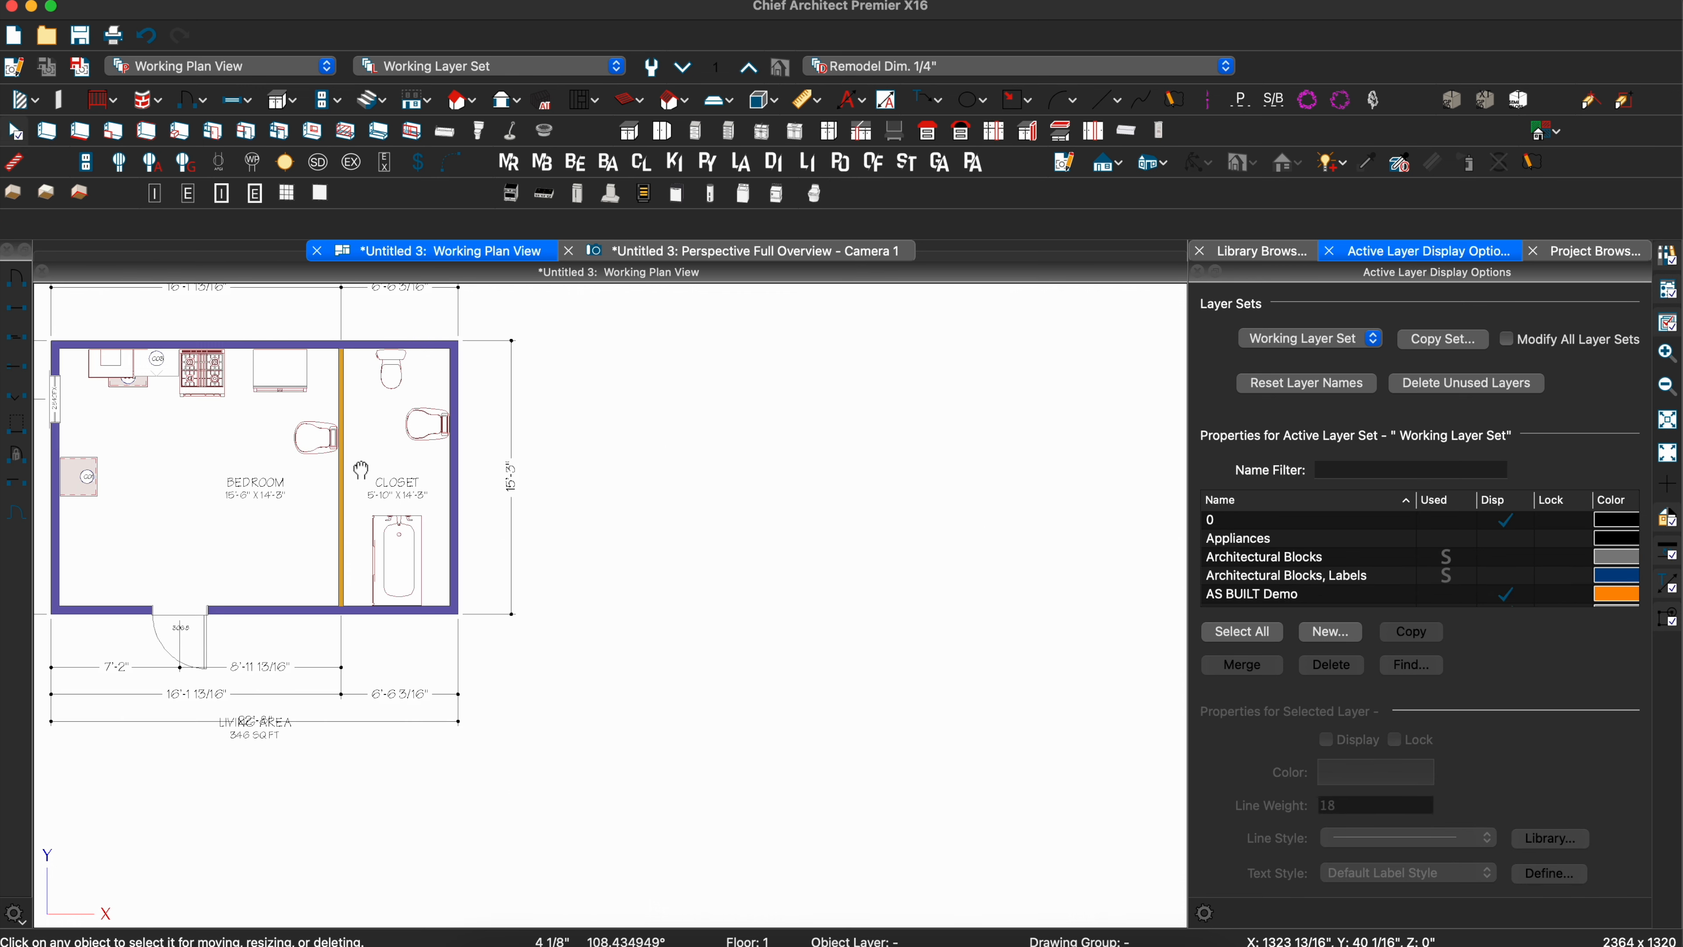
pyautogui.press('w')
pyautogui.moveTo(459, 340)
pyautogui.mouseDown()
pyautogui.moveTo(680, 341)
pyautogui.moveTo(680, 613)
pyautogui.moveTo(454, 613)
pyautogui.mouseUp()
pyautogui.press('space')
# - Set the new right-hand room's type to Bath
pyautogui.doubleClick(543, 496)
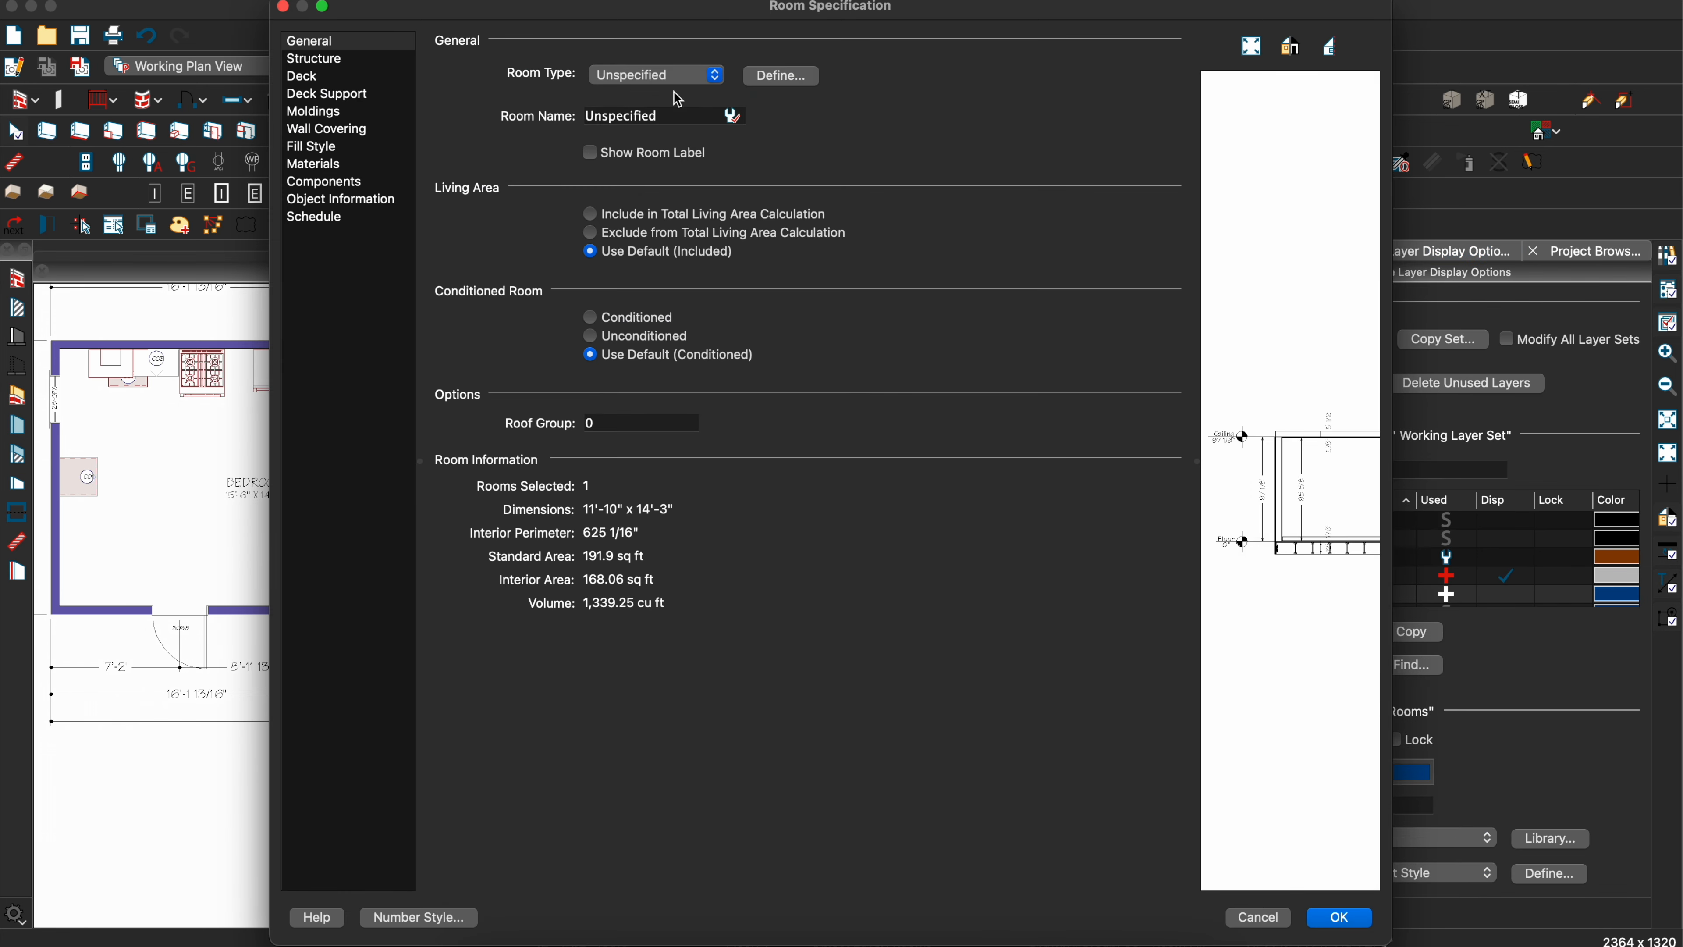
pyautogui.click(676, 75)
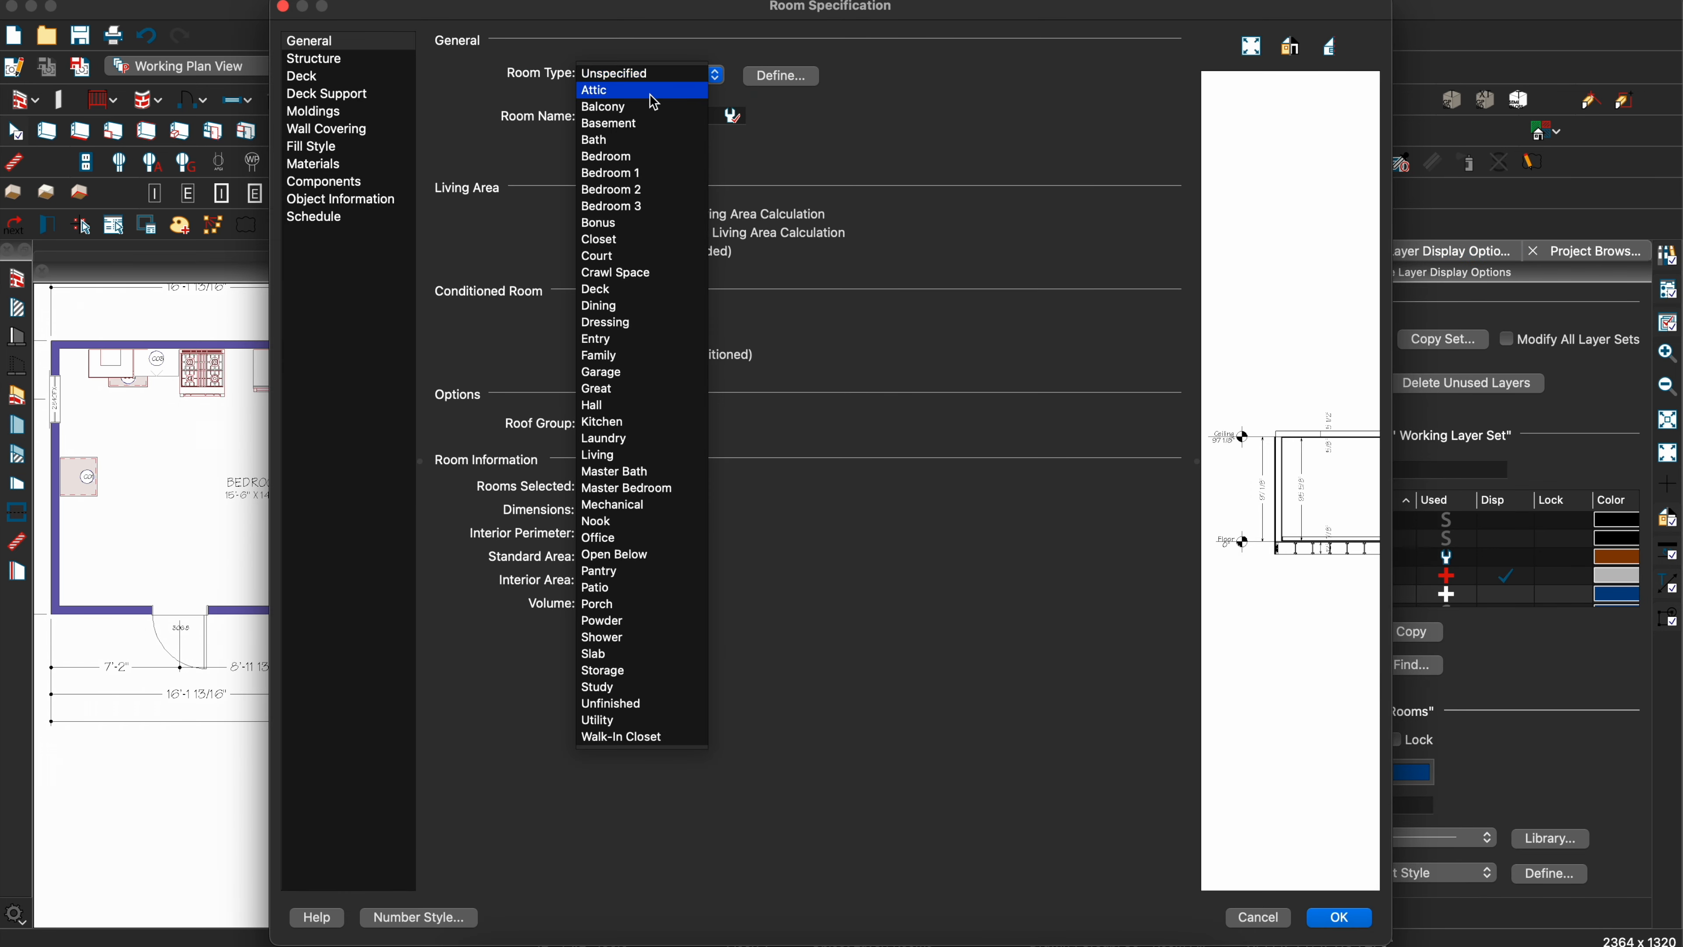
pyautogui.click(616, 143)
pyautogui.press('Return')
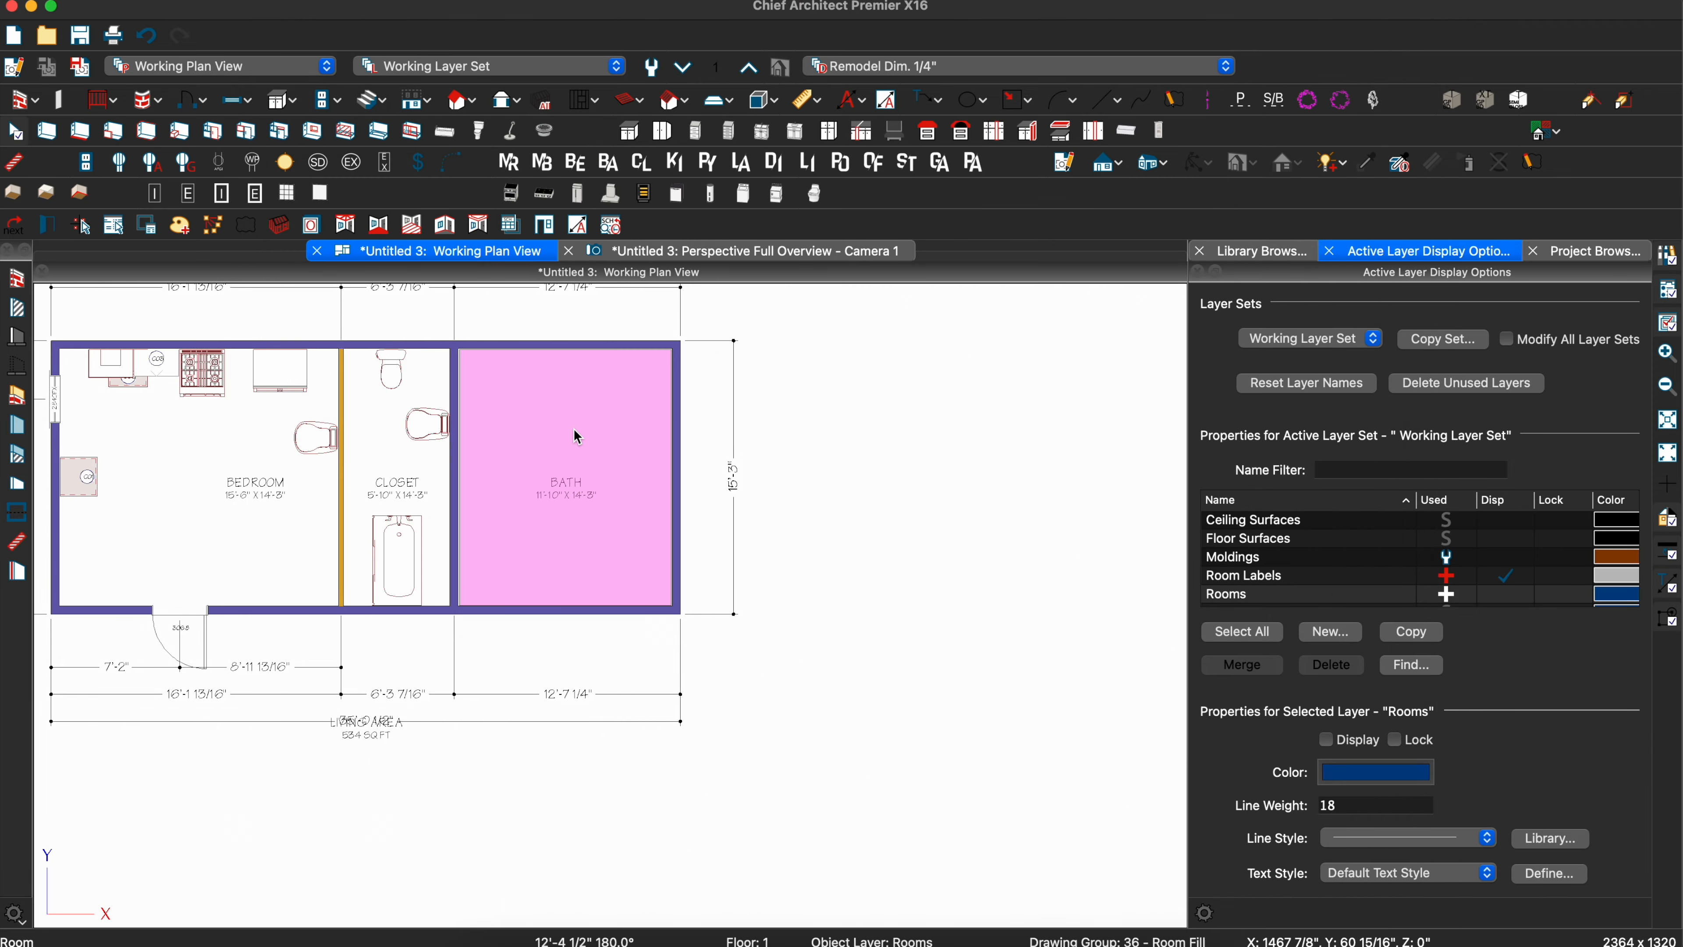
# - Create a new style palette from the bath room and name it Bath Copy
pyautogui.rightClick(578, 436)
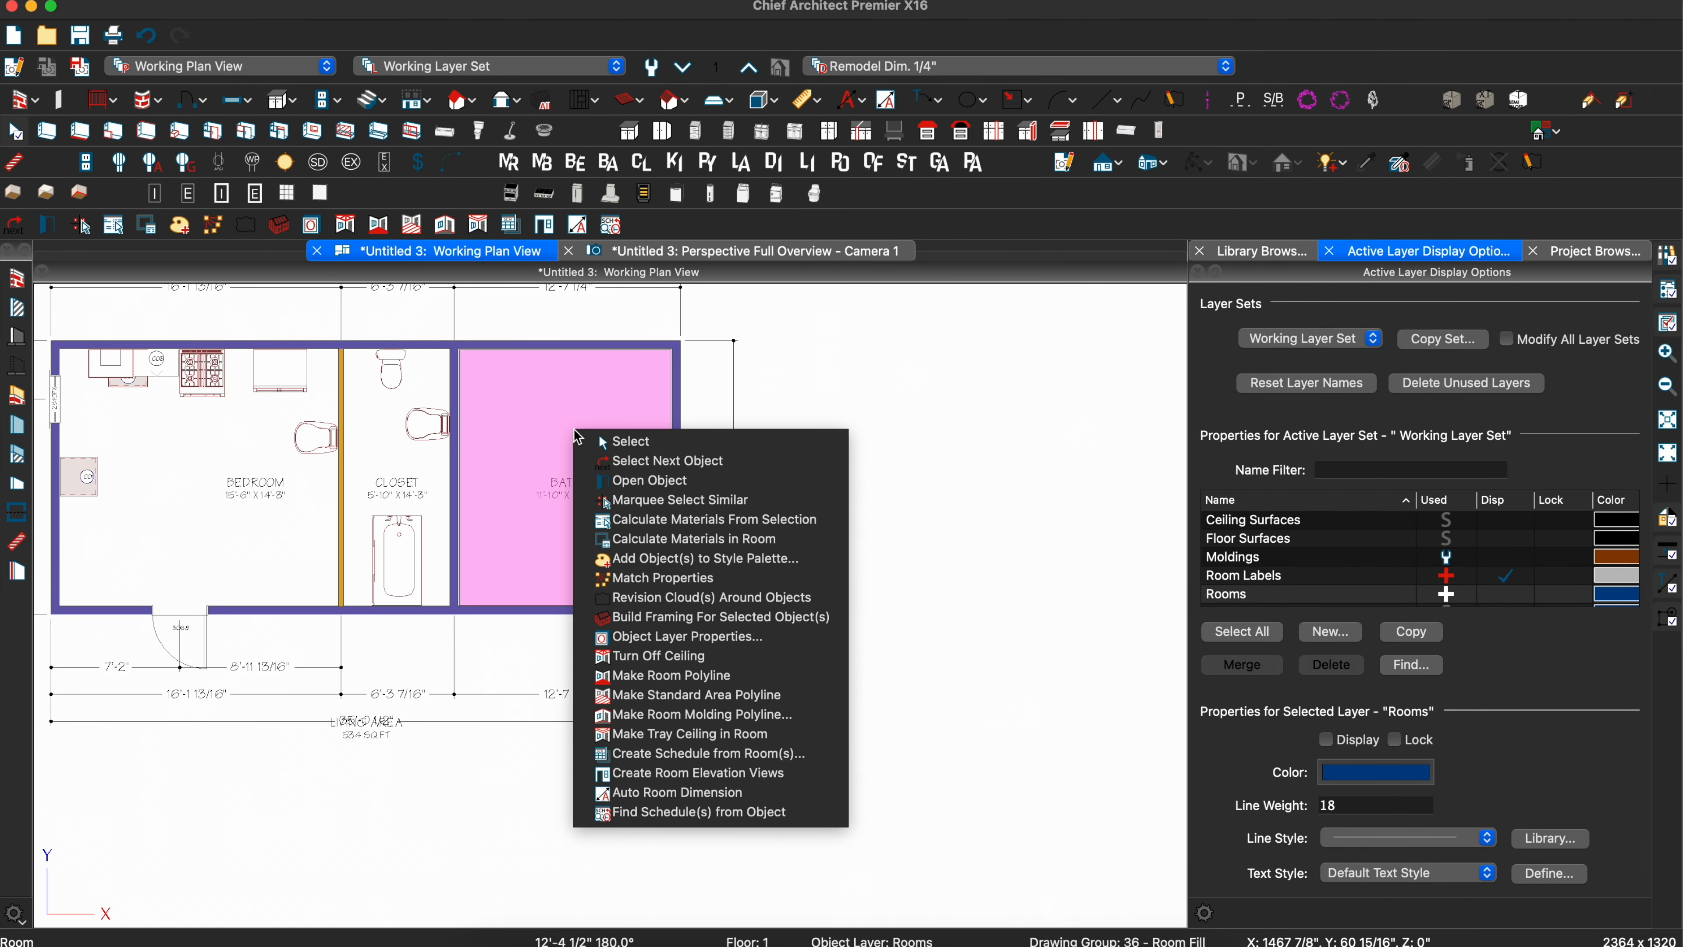
pyautogui.click(634, 560)
pyautogui.click(755, 473)
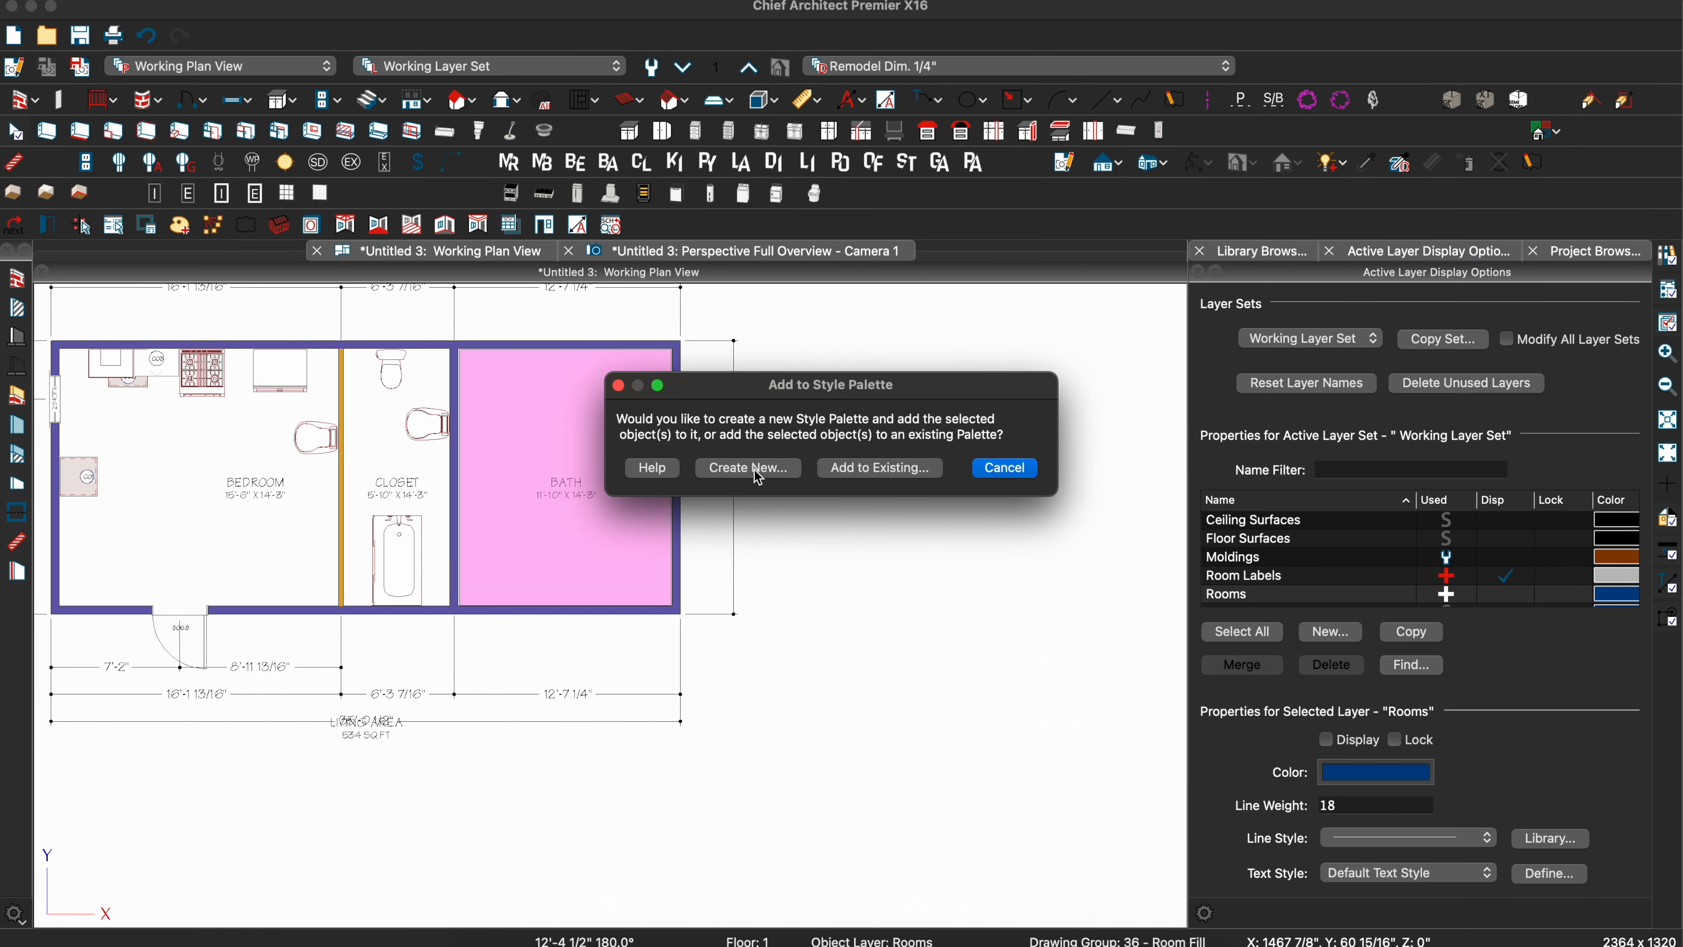
pyautogui.write('Bath Copy')
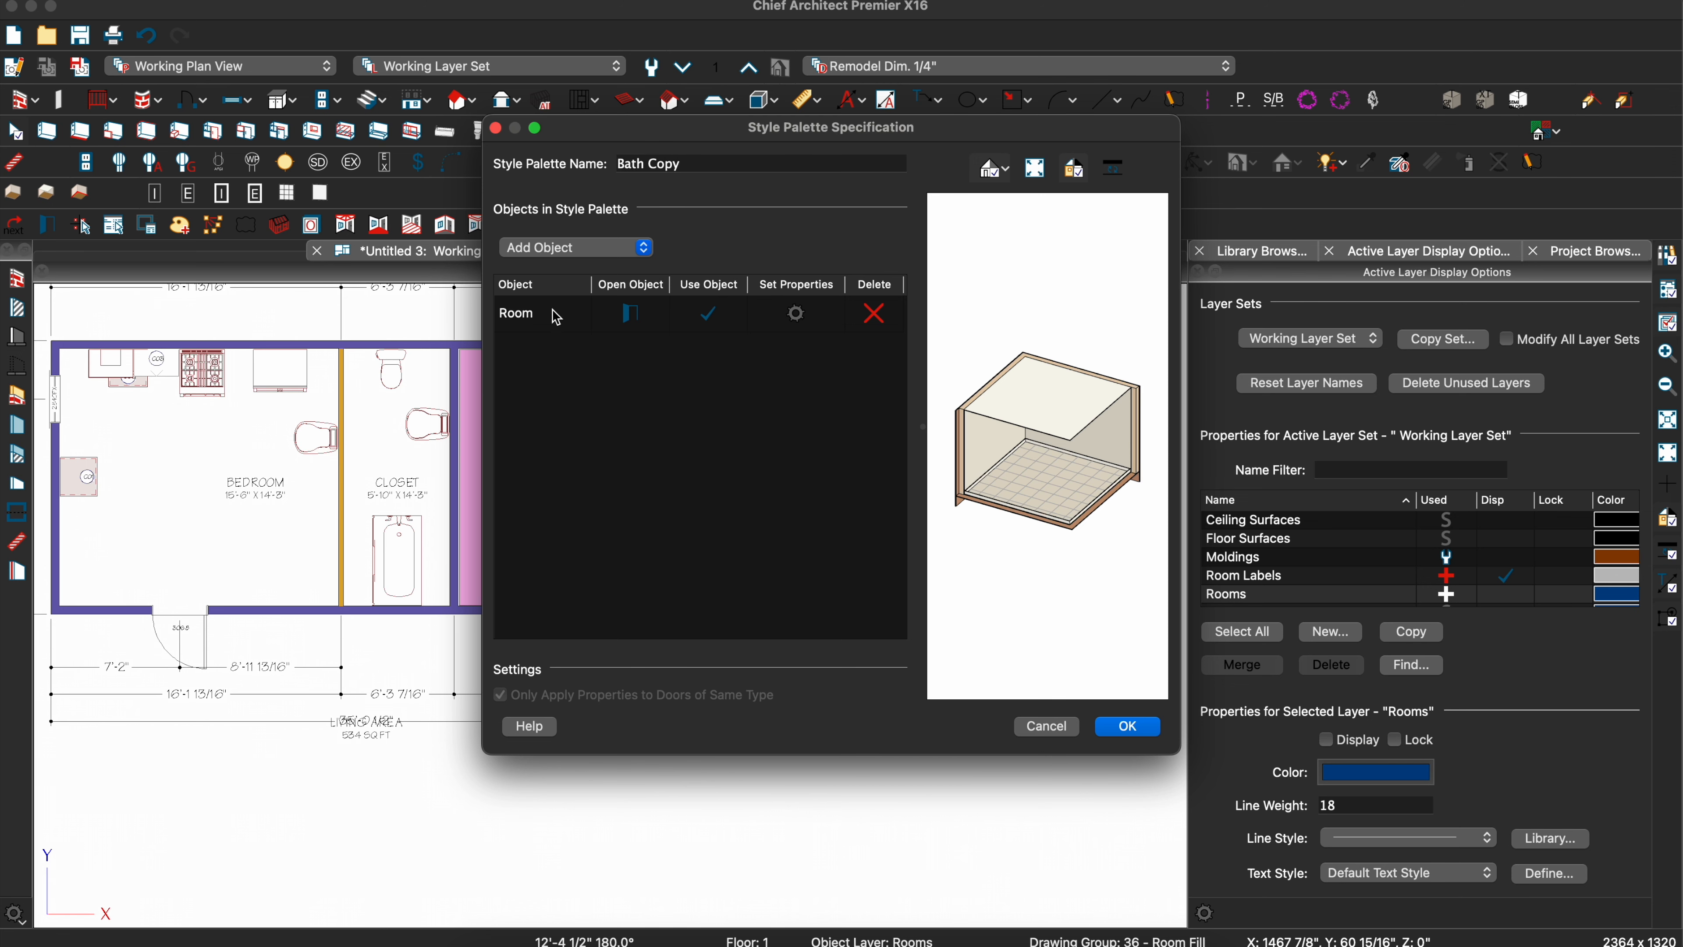
# - Include the room's Name property in the Bath Copy style palette and save the palette to the library
pyautogui.click(794, 312)
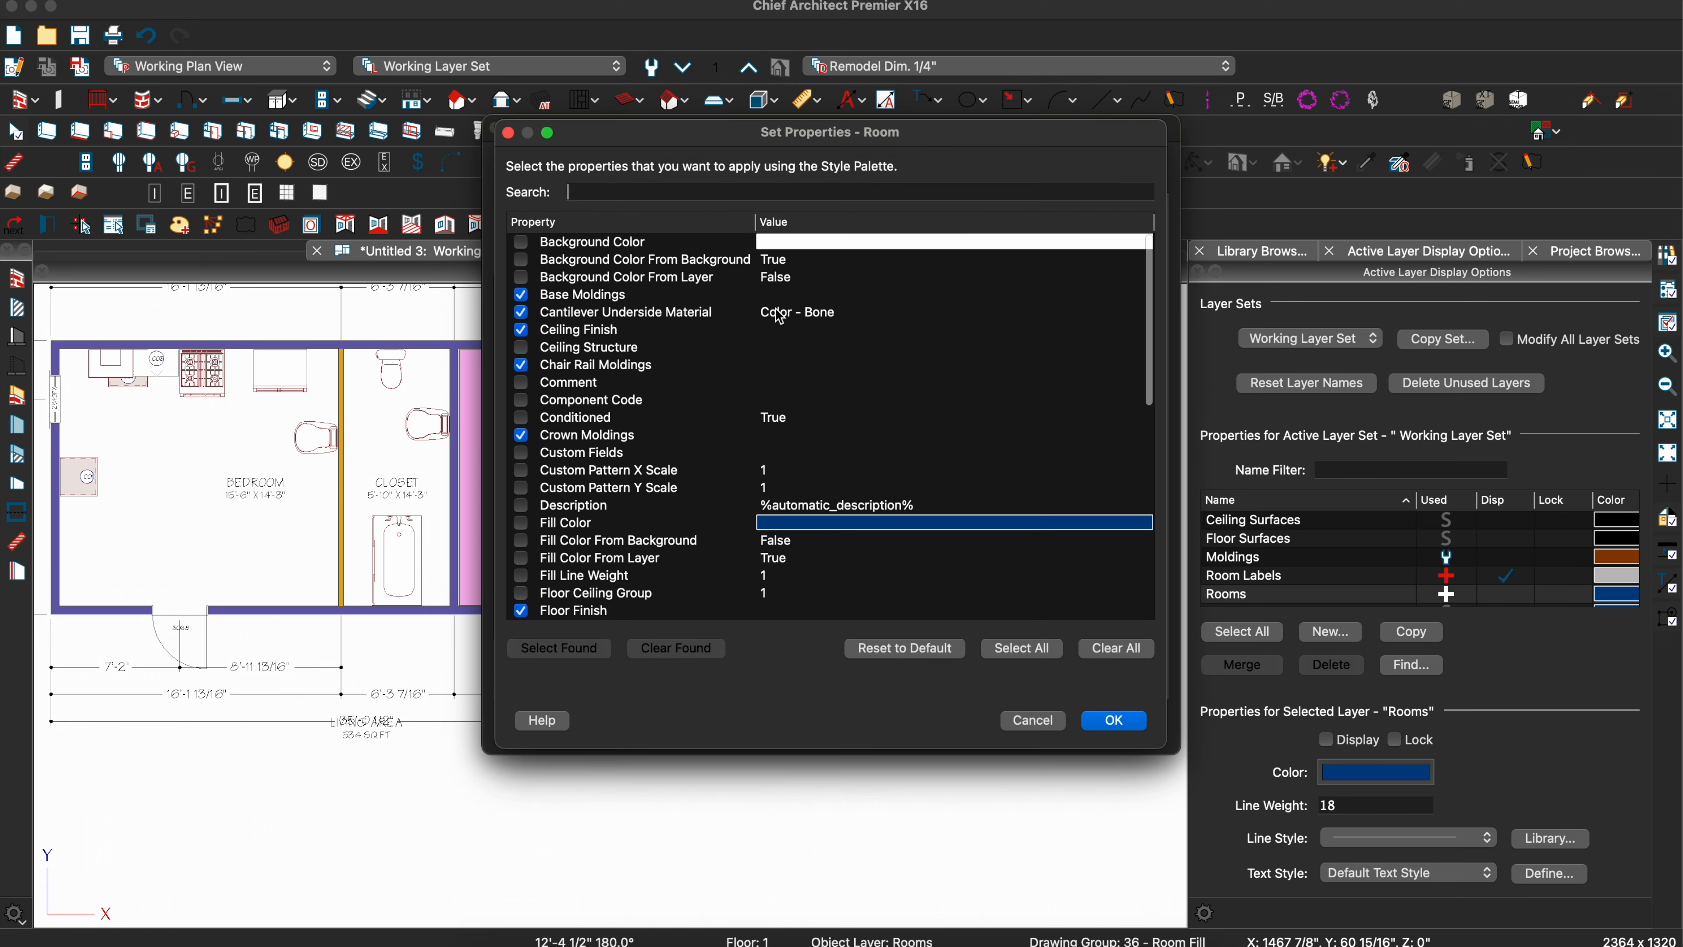
pyautogui.scroll(-3, 597, 477)
pyautogui.scroll(-10, 597, 477)
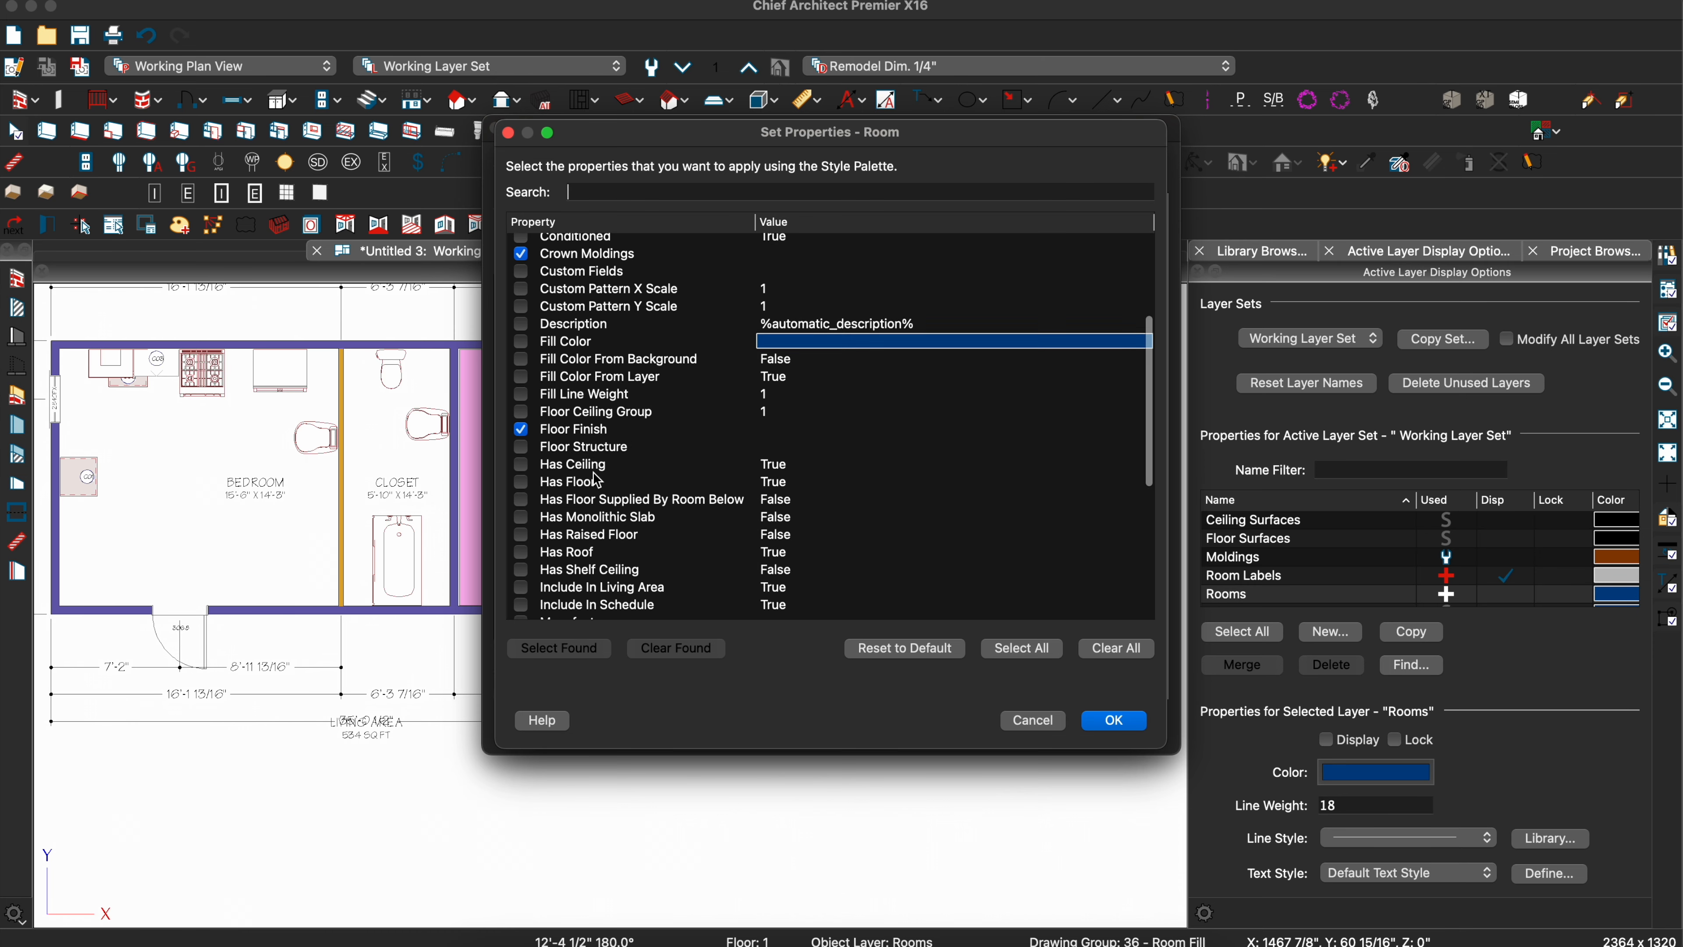
pyautogui.click(521, 373)
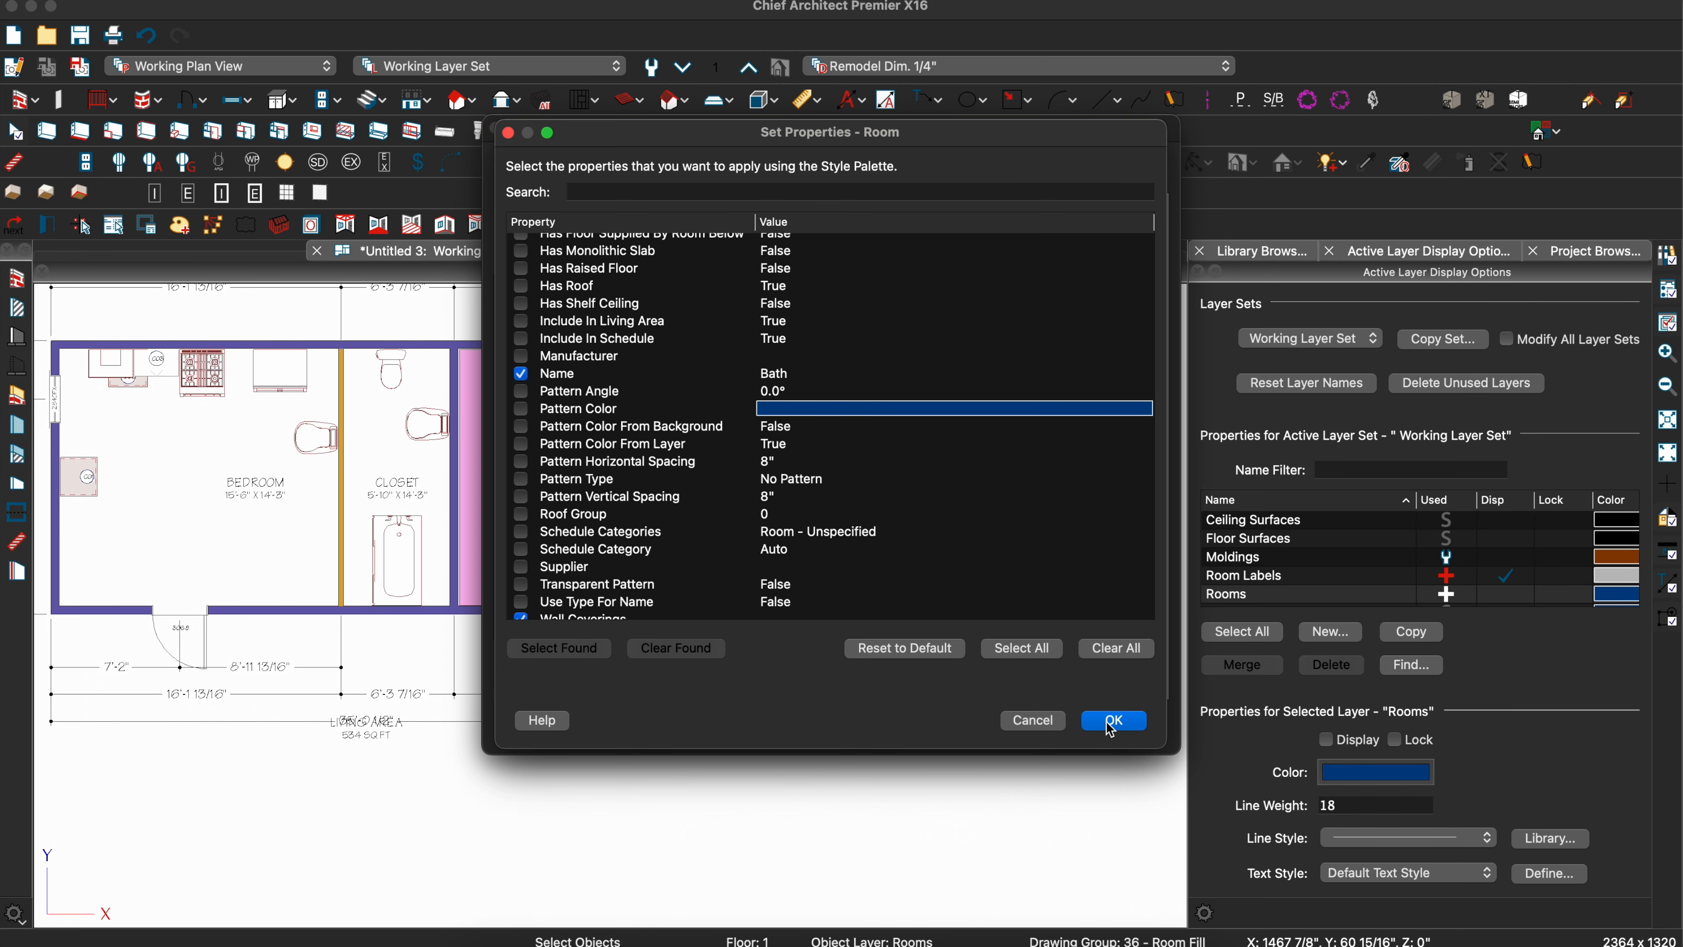
pyautogui.scroll(-1, 727, 503)
pyautogui.scroll(5, 646, 469)
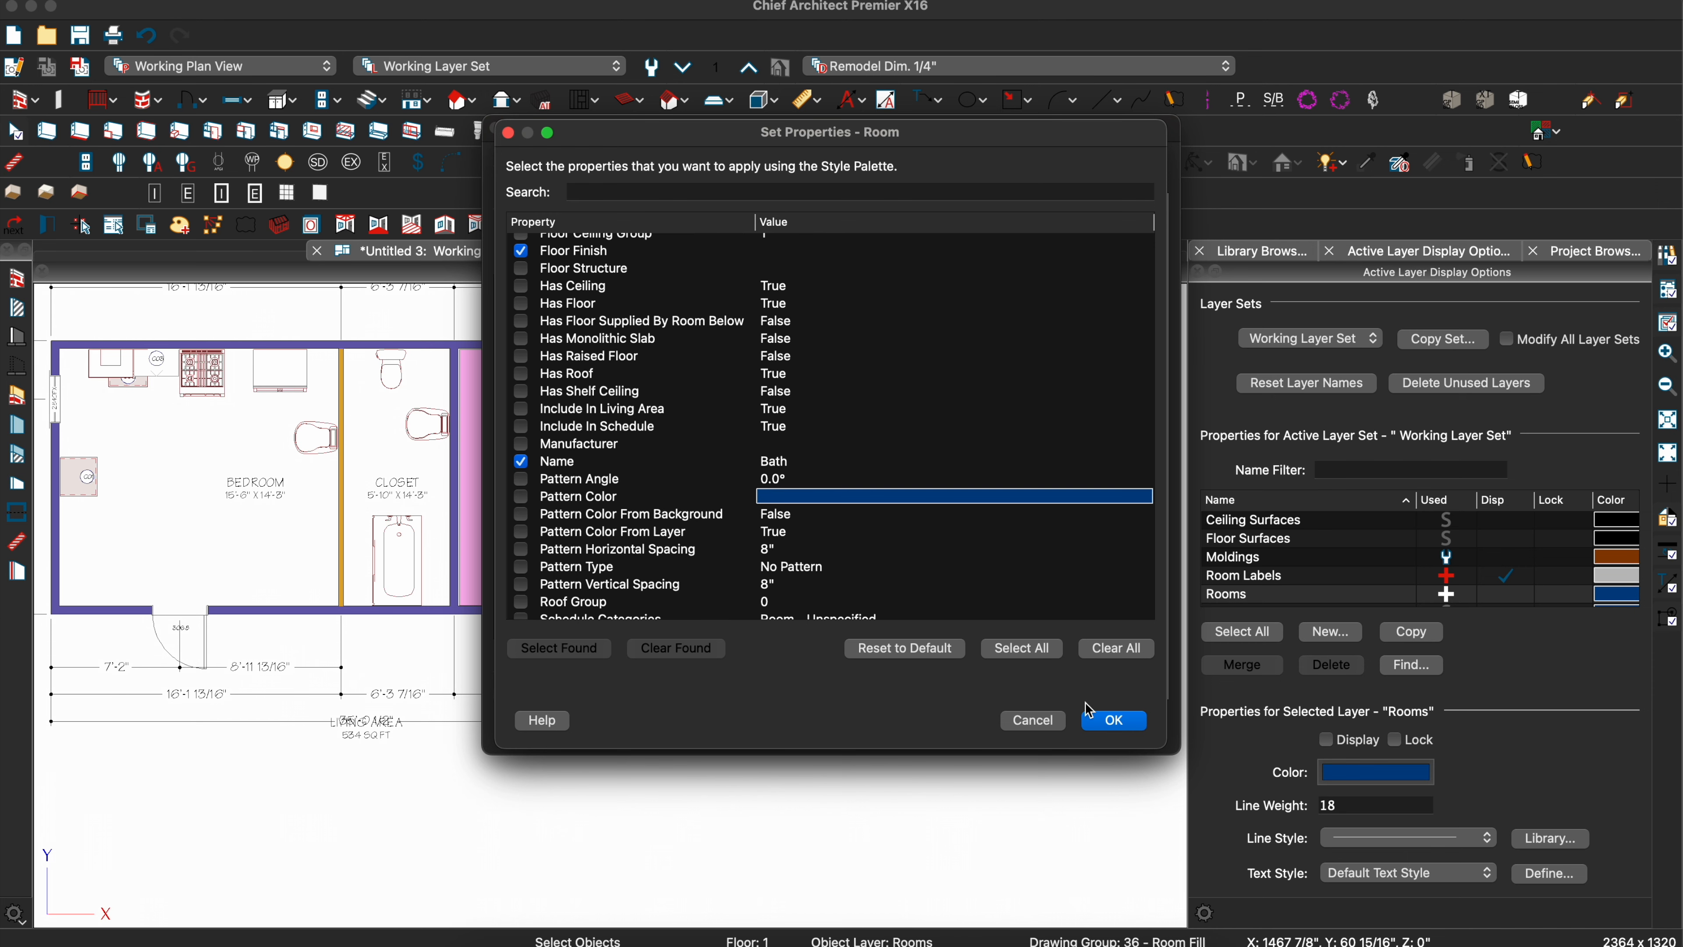
pyautogui.click(1126, 721)
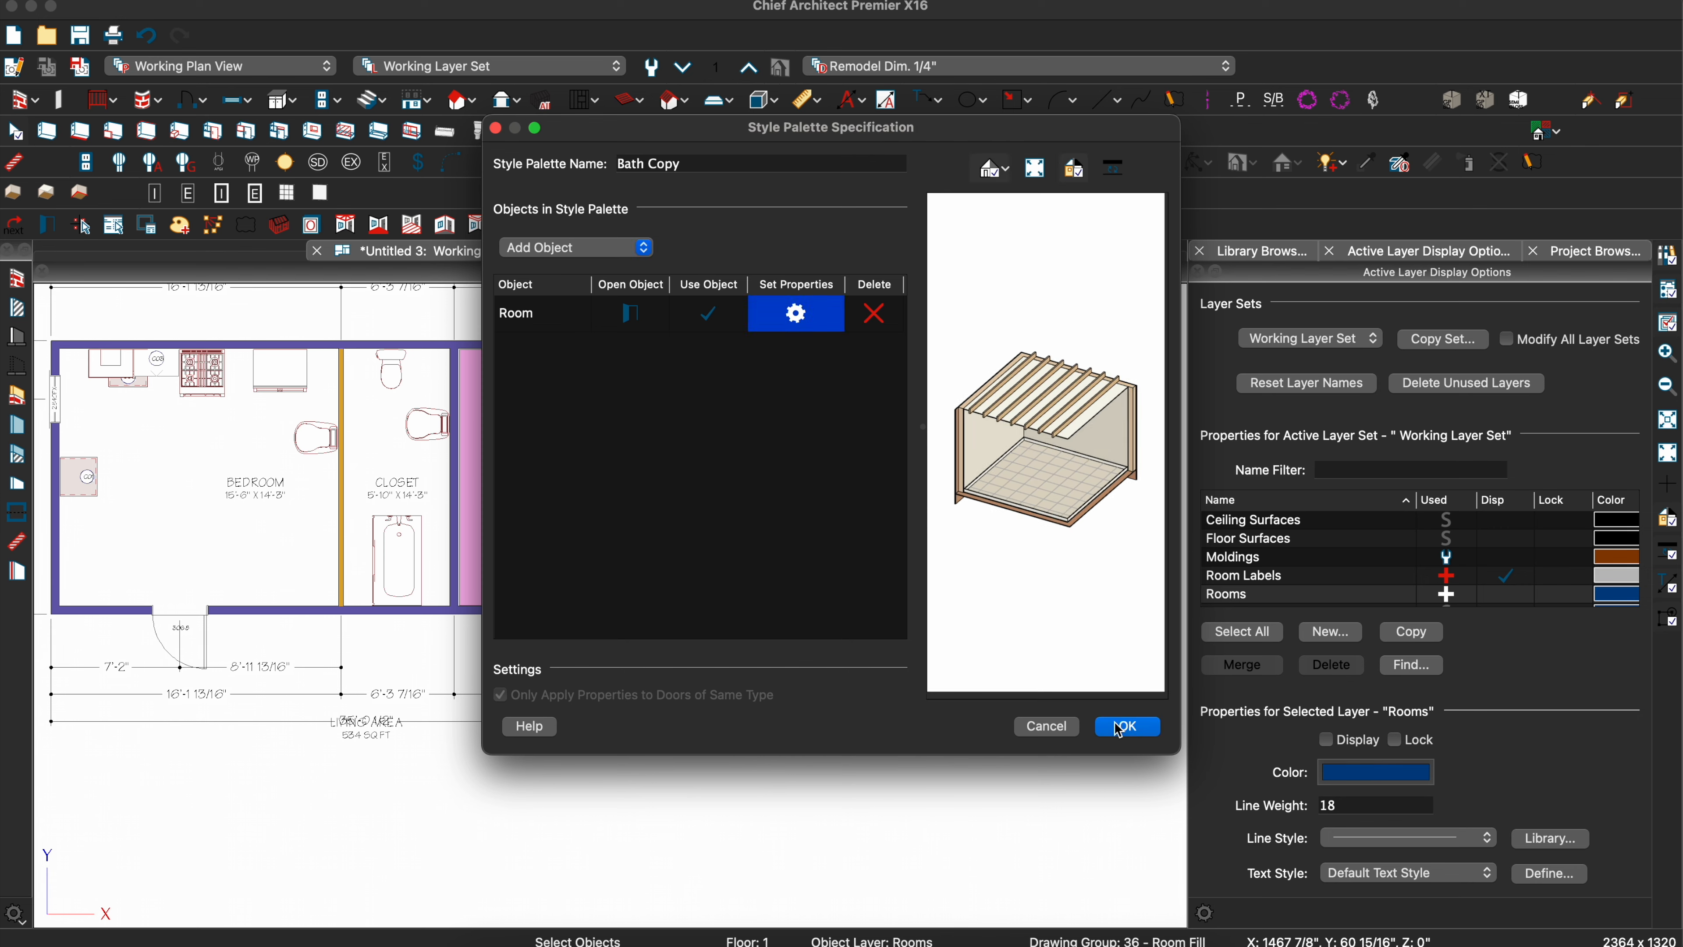
pyautogui.click(1119, 725)
pyautogui.click(1289, 435)
# - Find the Place Library Object tool in toolbar customization and add it to the end of the fixtures toolbar row
pyautogui.rightClick(942, 198)
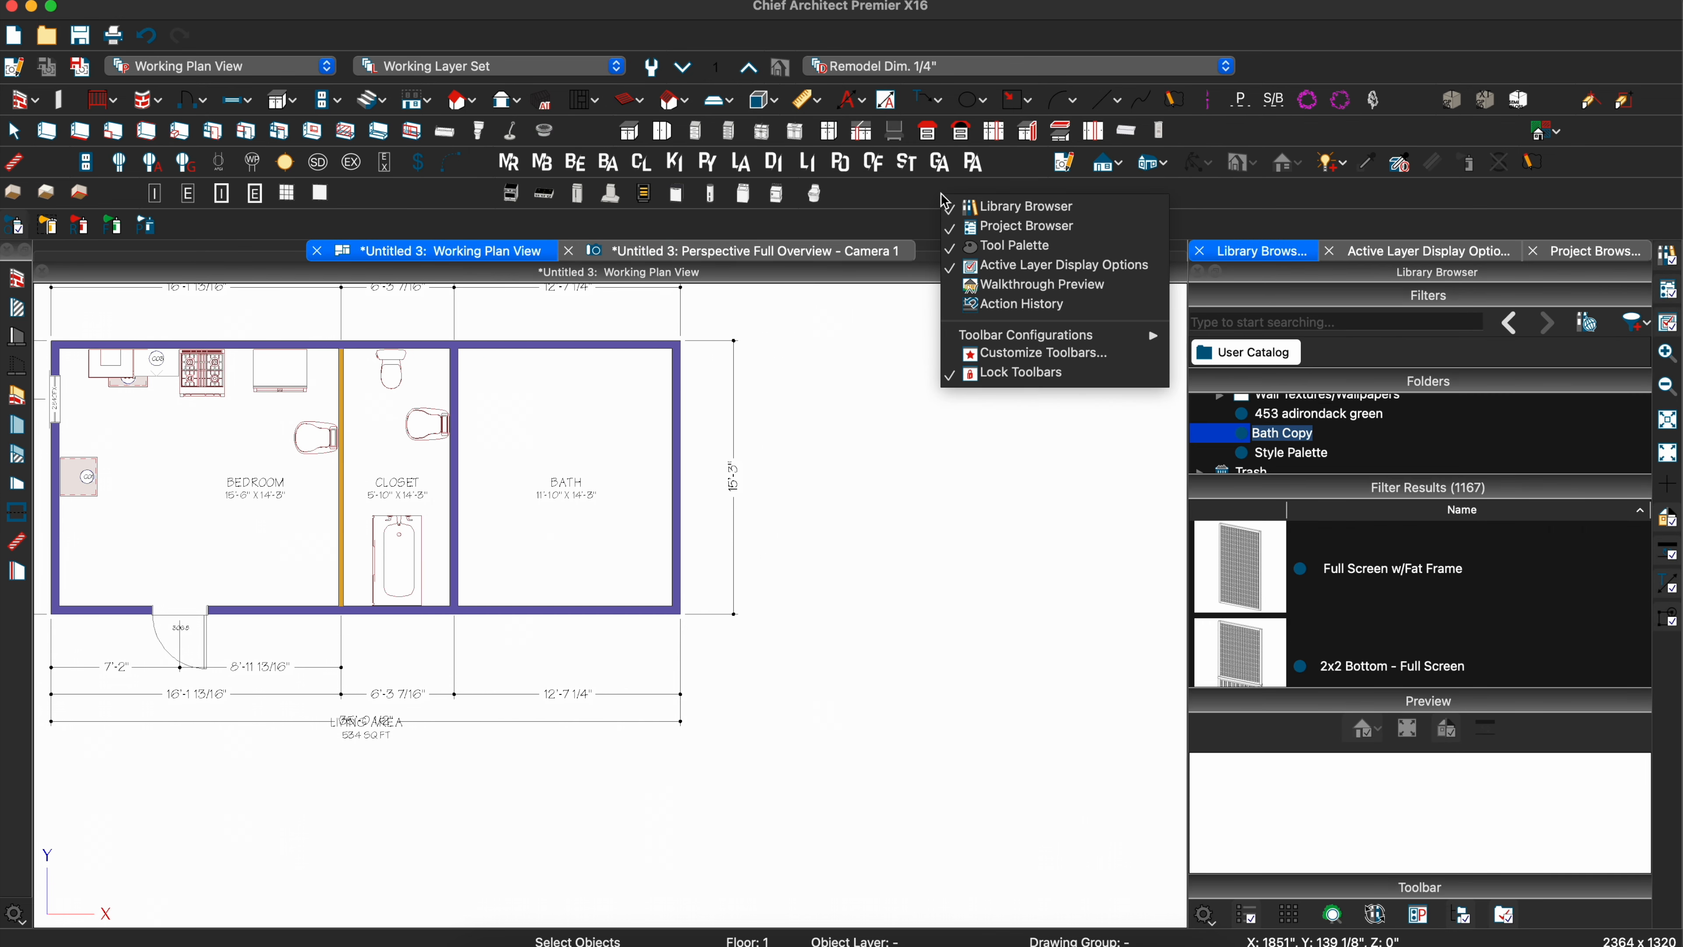
pyautogui.click(1034, 354)
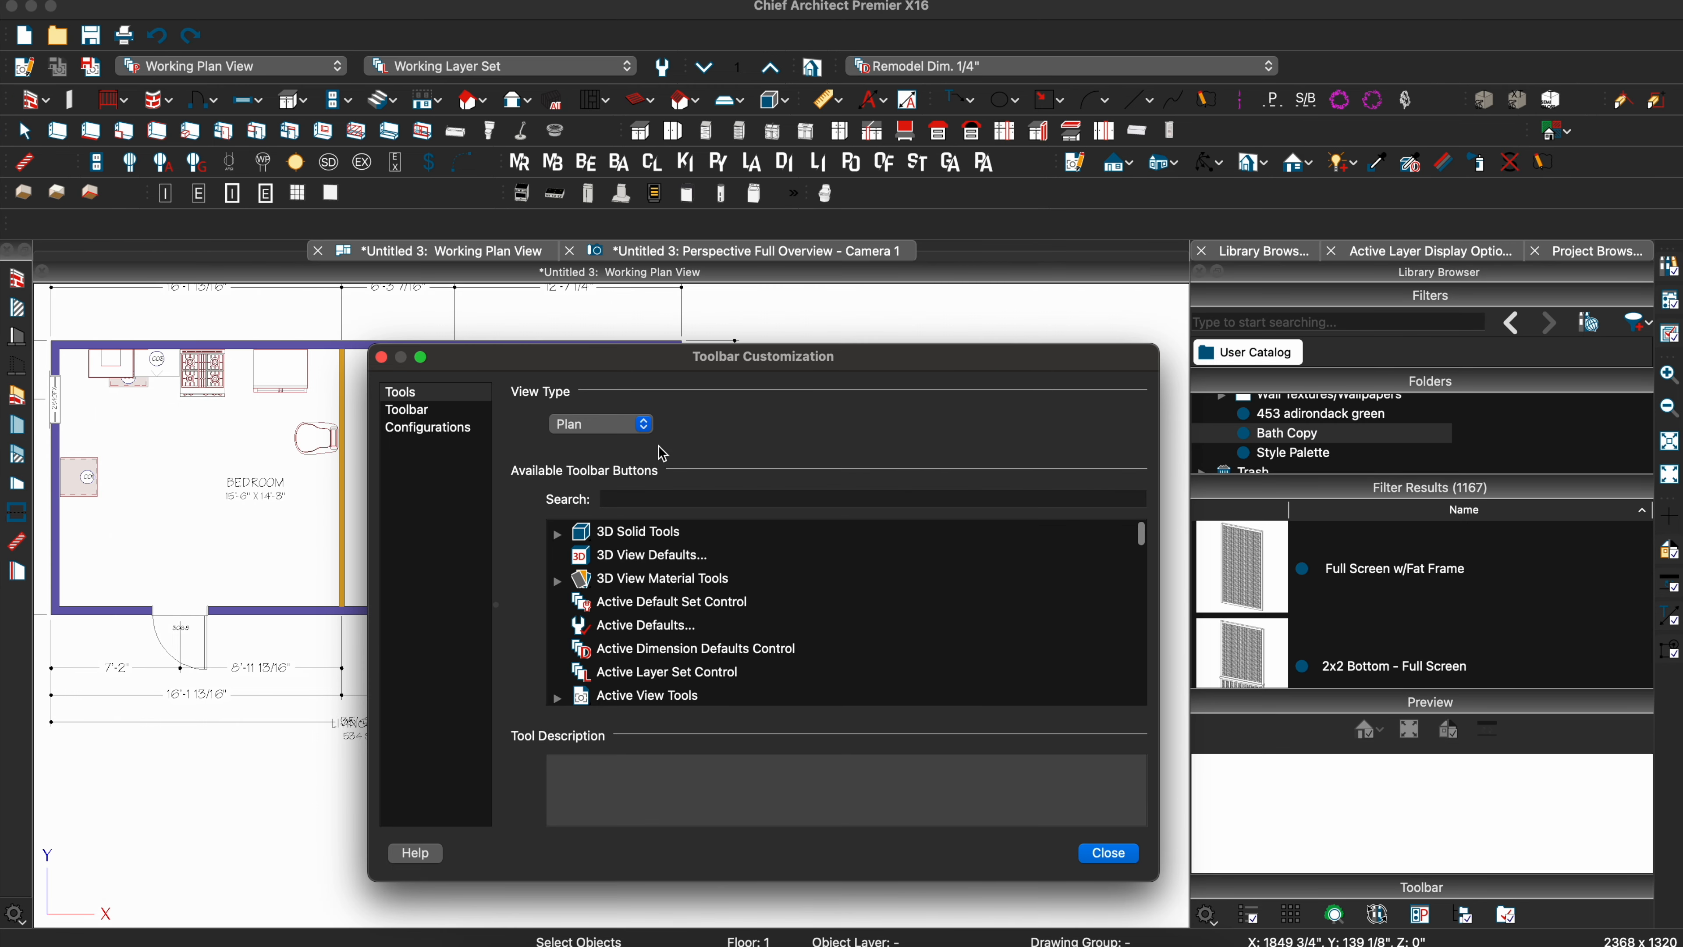
pyautogui.write('place libr')
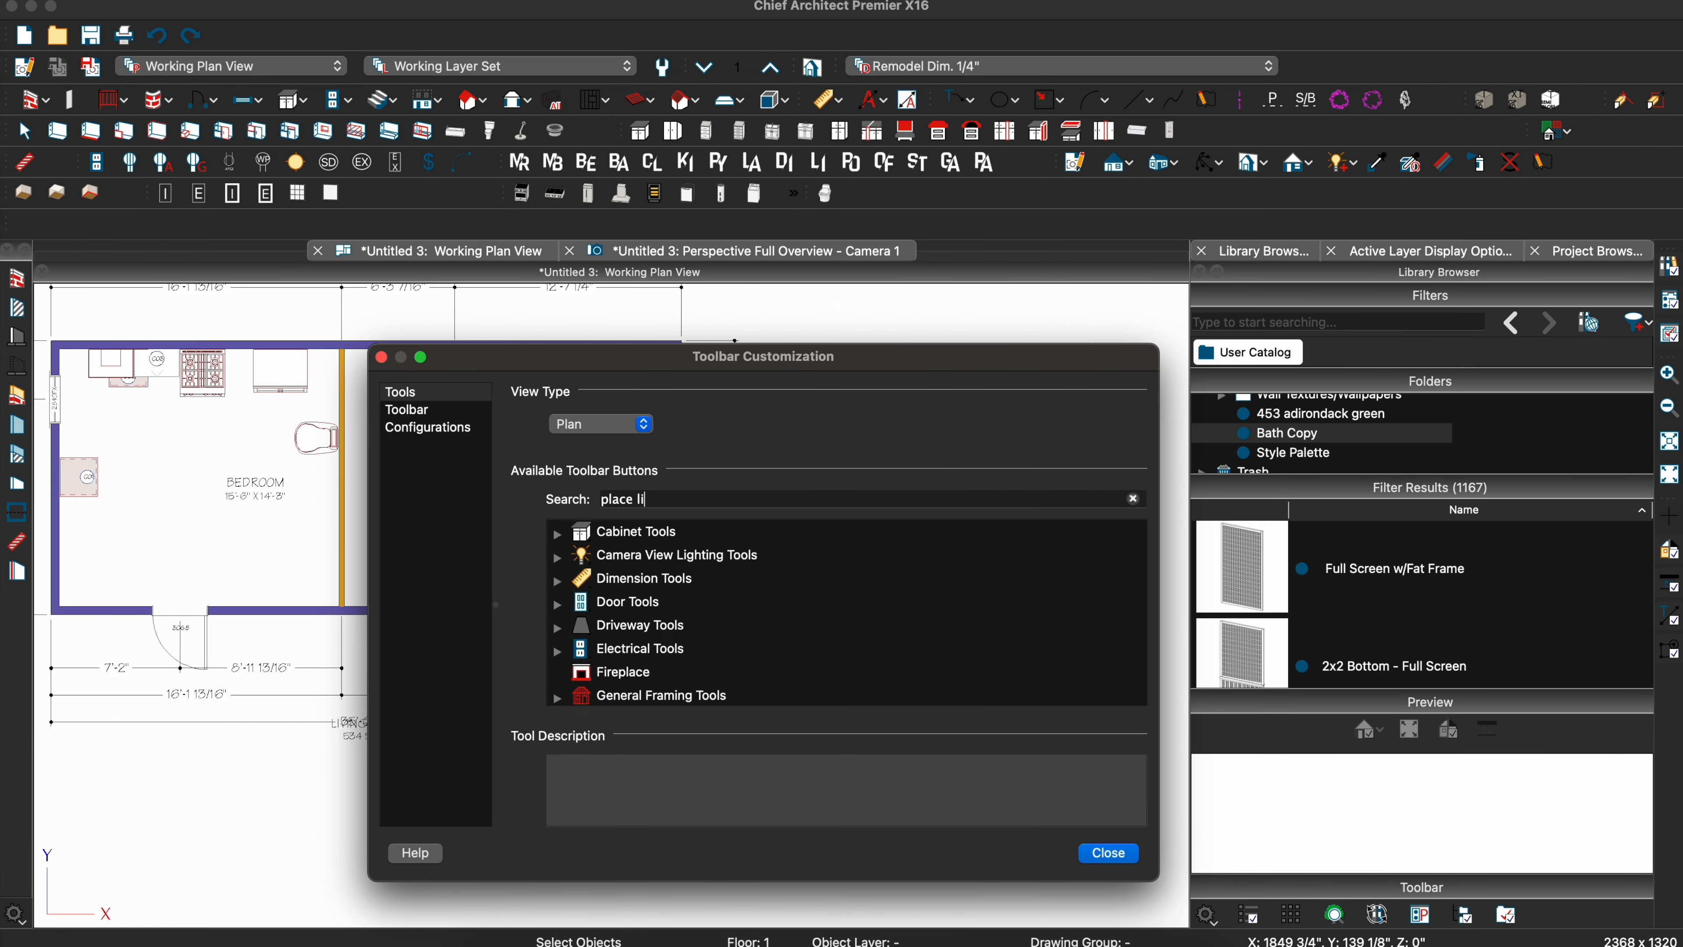
pyautogui.moveTo(670, 650); pyautogui.dragTo(888, 201)
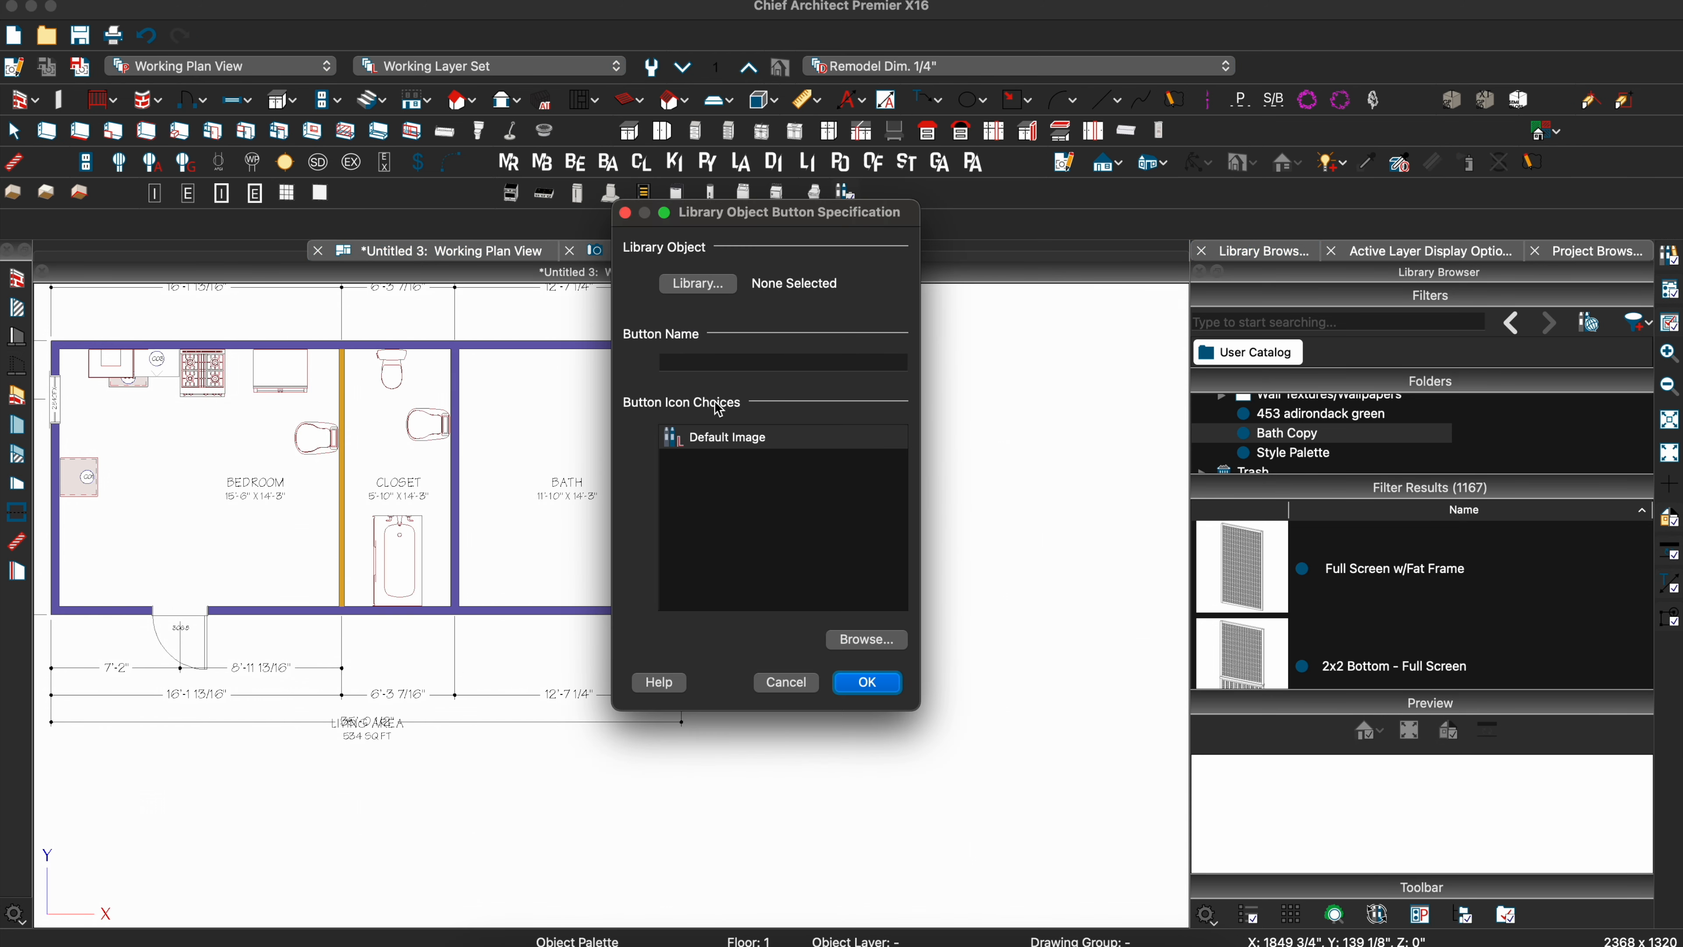
# - Assign the Bath Copy style palette from the User Catalog to the new library object button
pyautogui.click(709, 291)
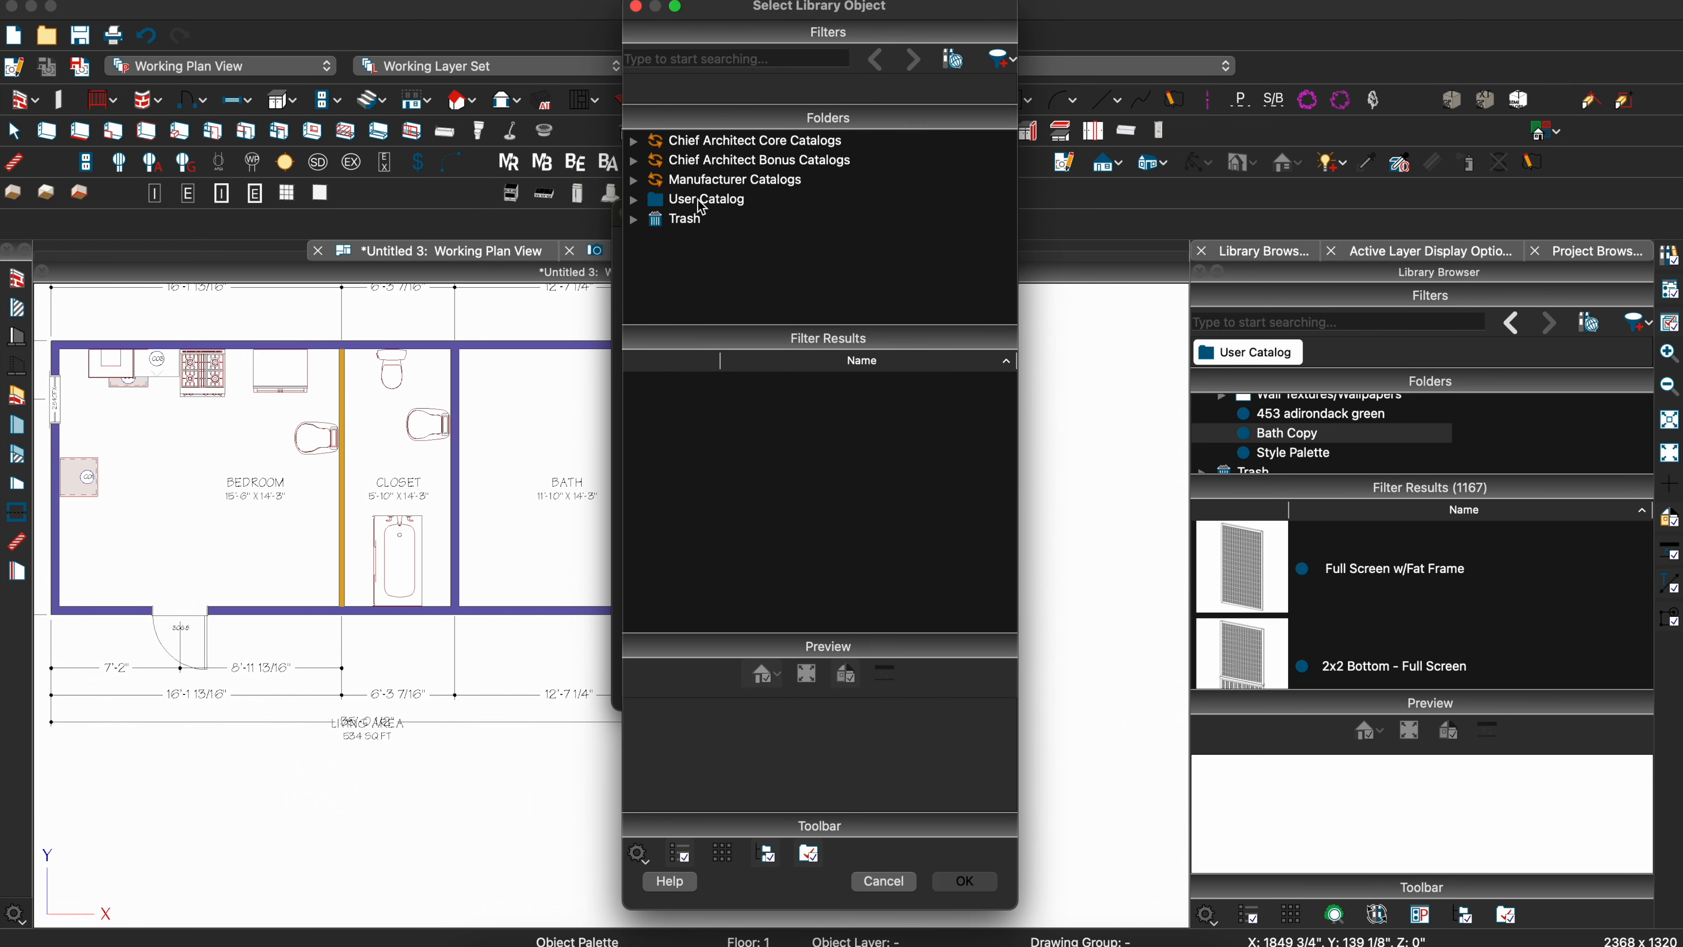
pyautogui.click(696, 199)
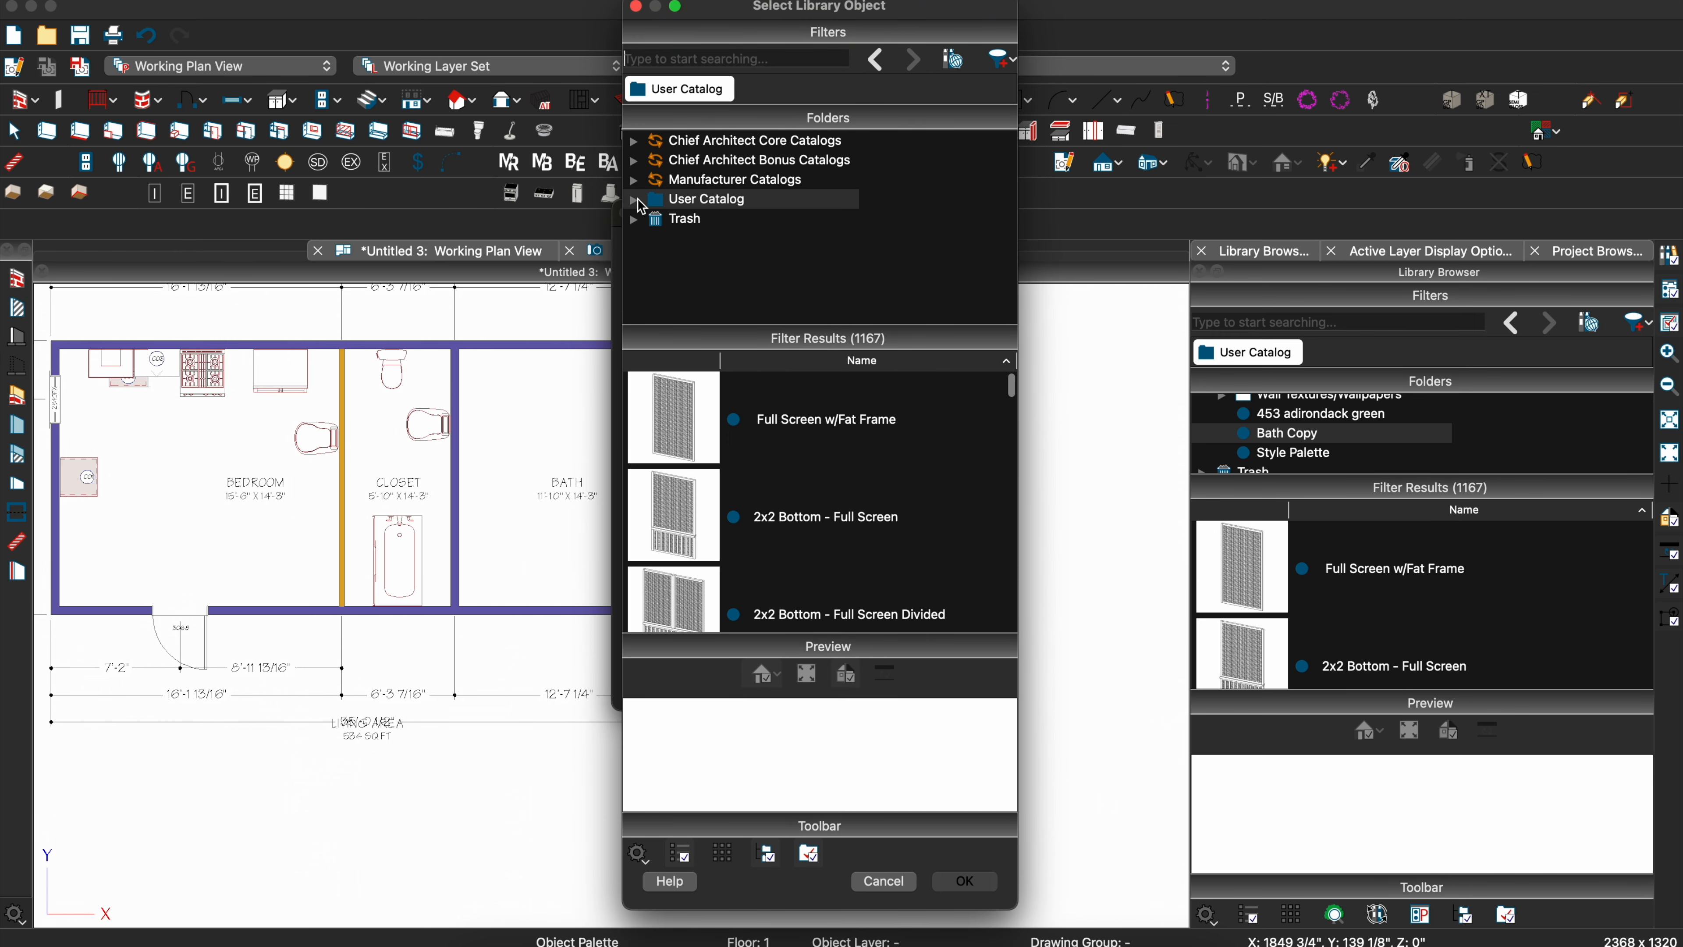
pyautogui.click(634, 201)
pyautogui.scroll(-5, 714, 232)
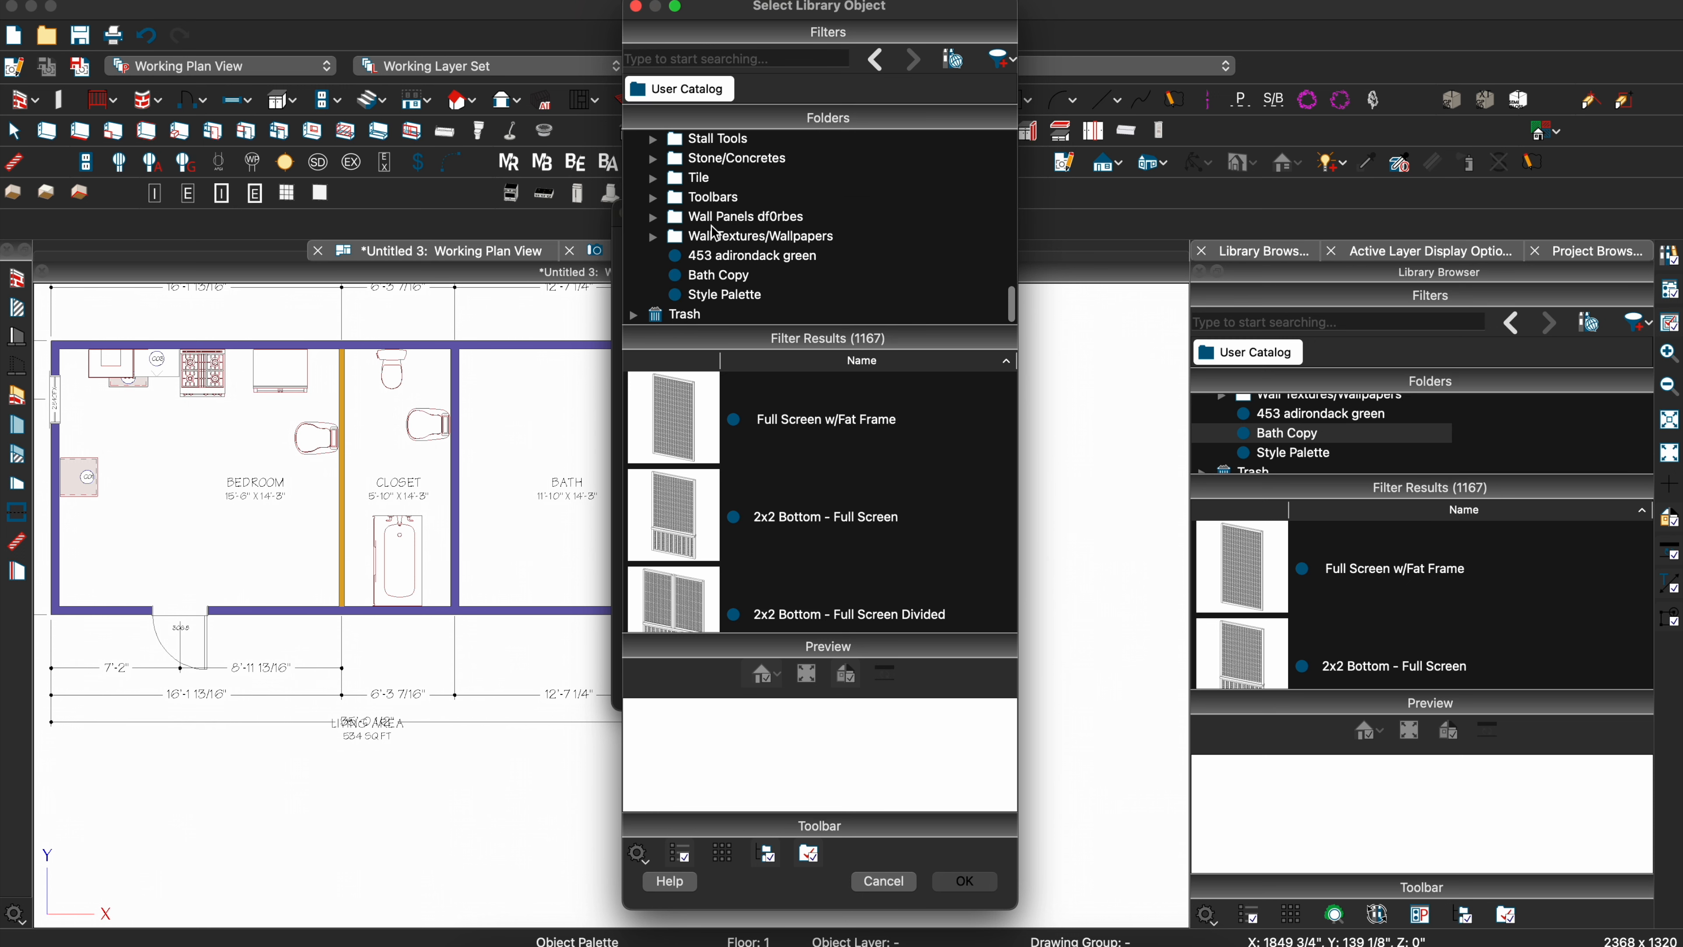
pyautogui.click(710, 277)
pyautogui.click(953, 885)
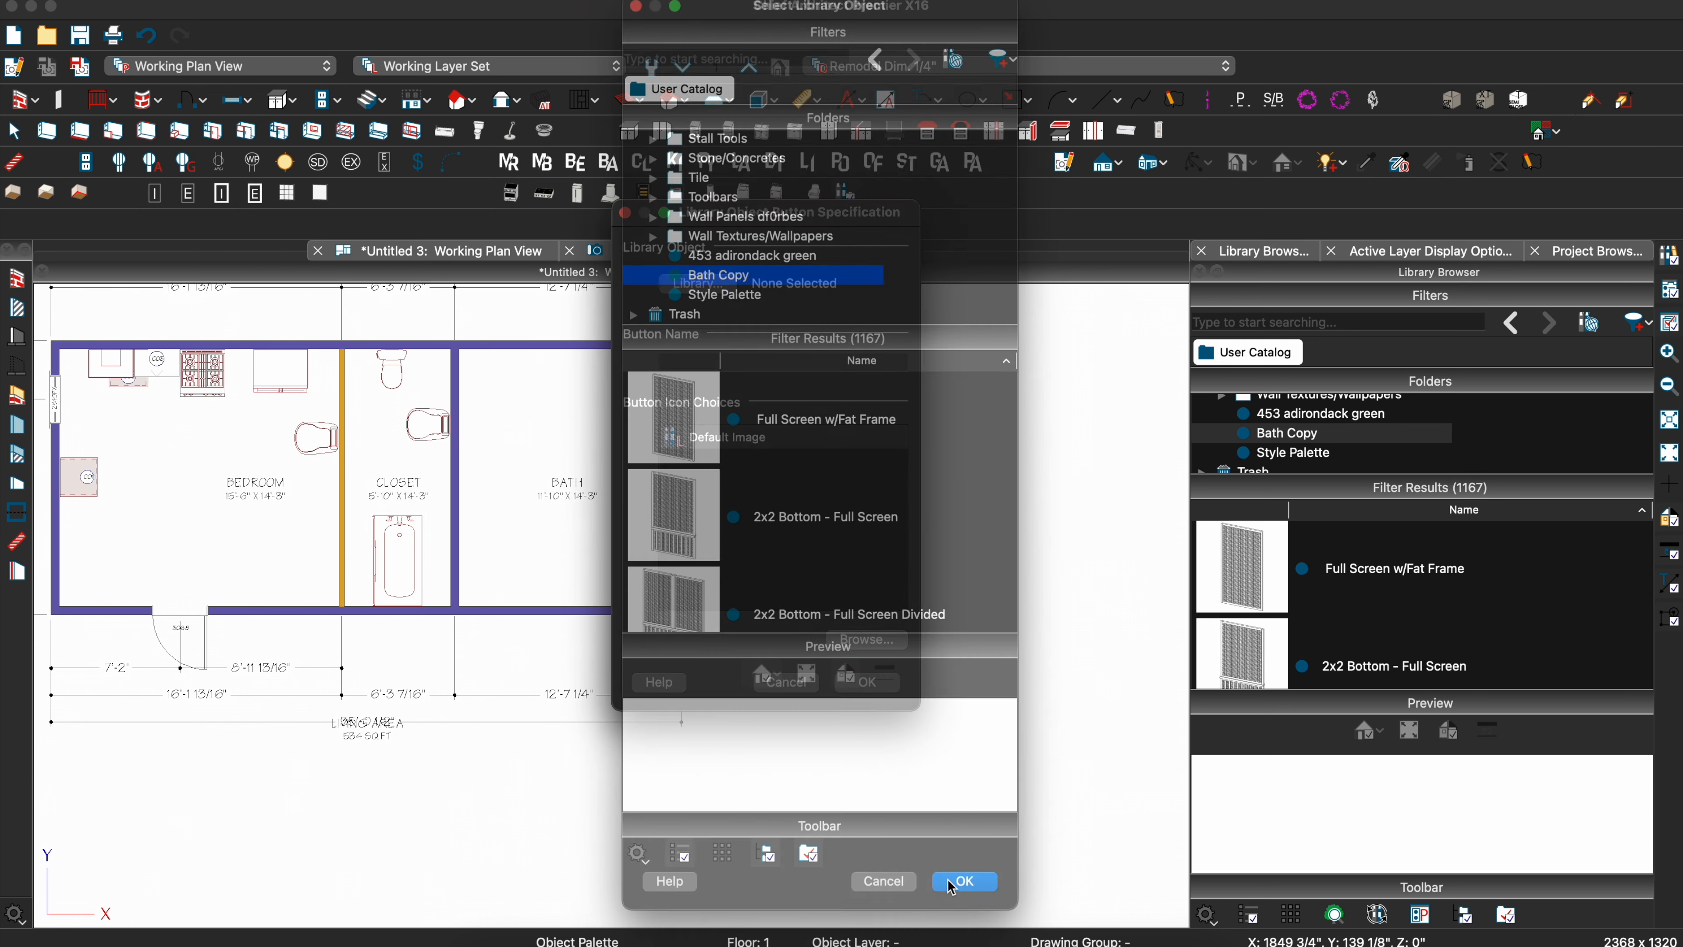
# - Choose the Automatic 1 icon for the Bath Copy button and save the button specification
pyautogui.click(763, 462)
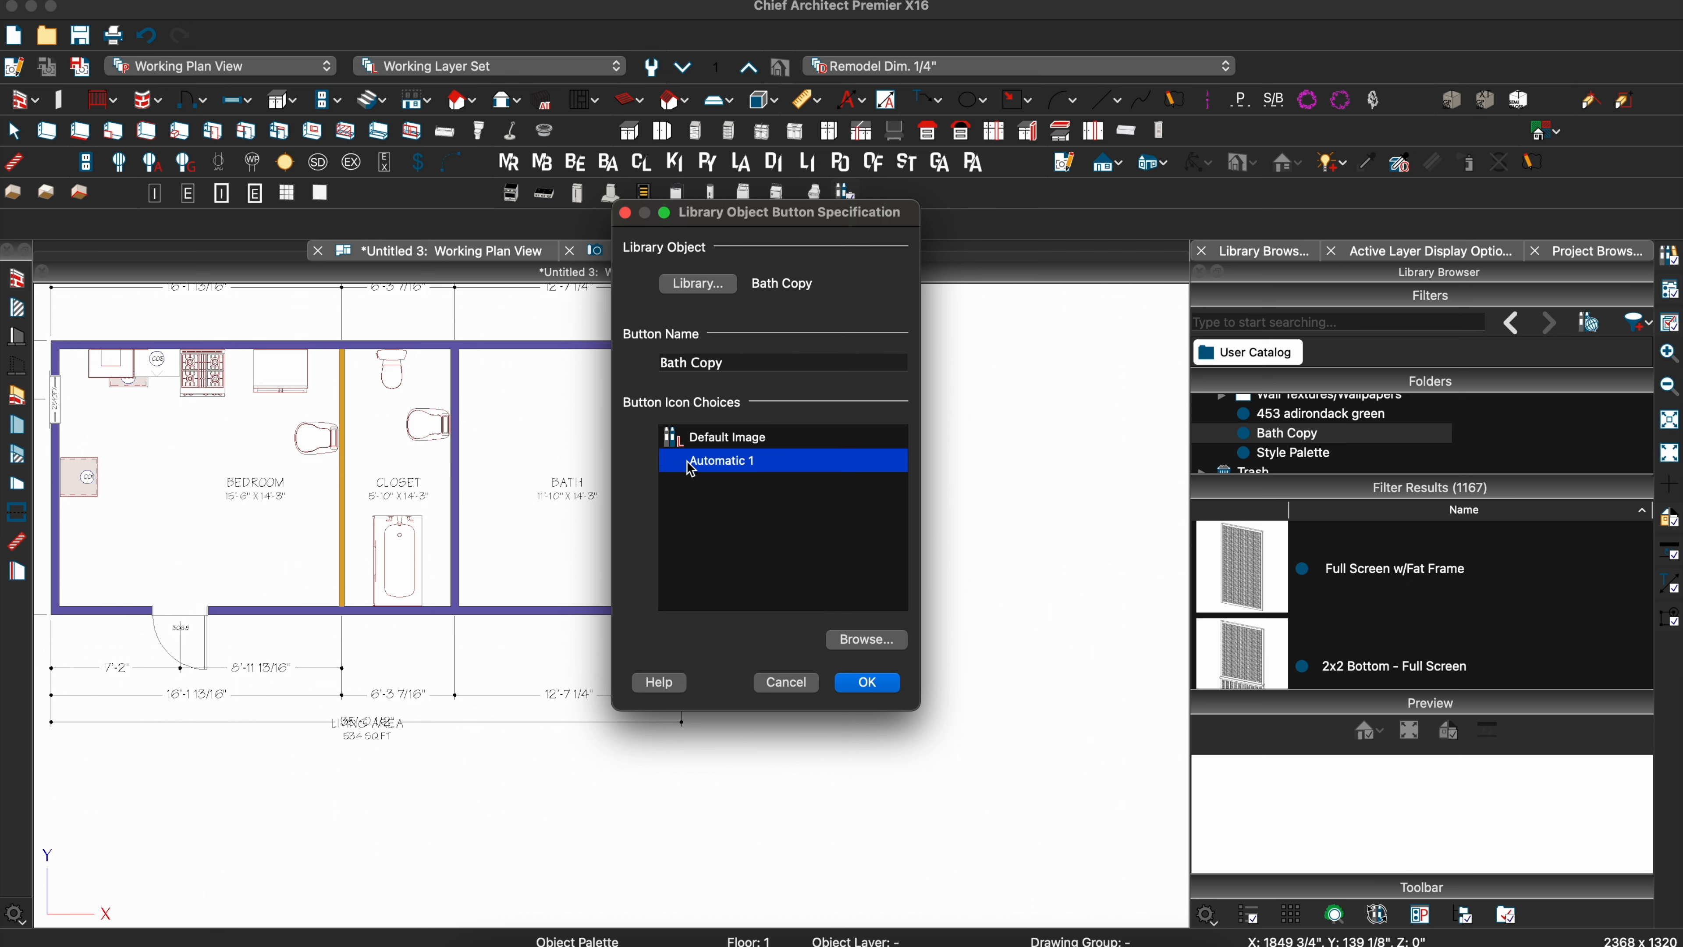
pyautogui.click(716, 437)
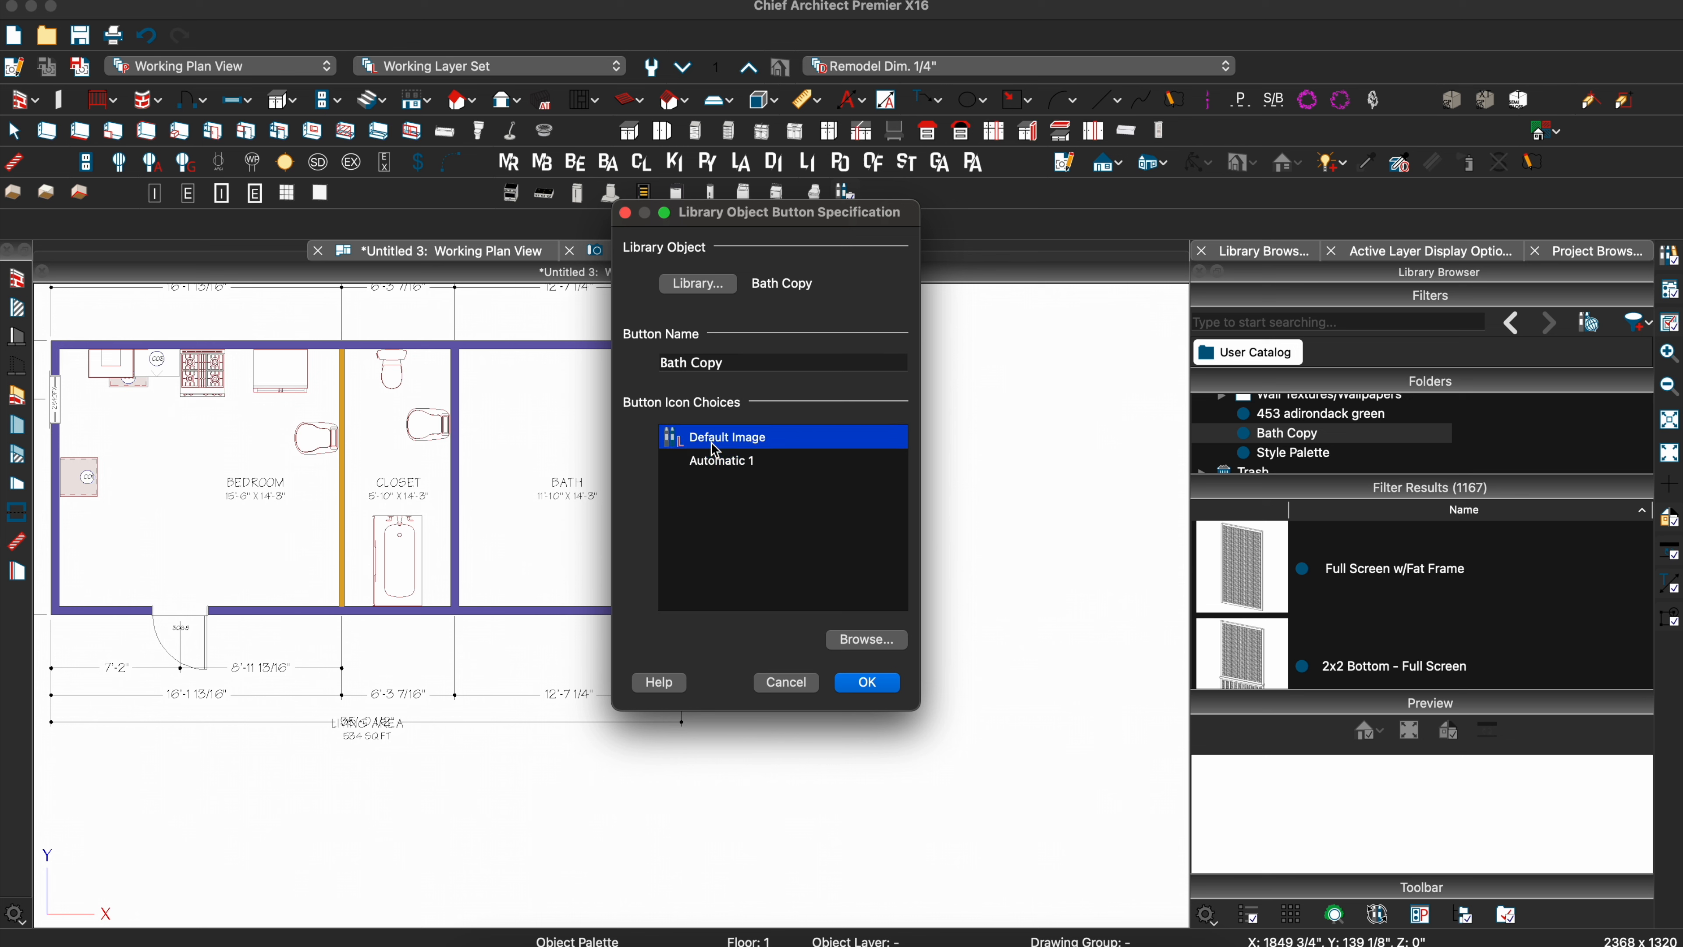
pyautogui.click(703, 463)
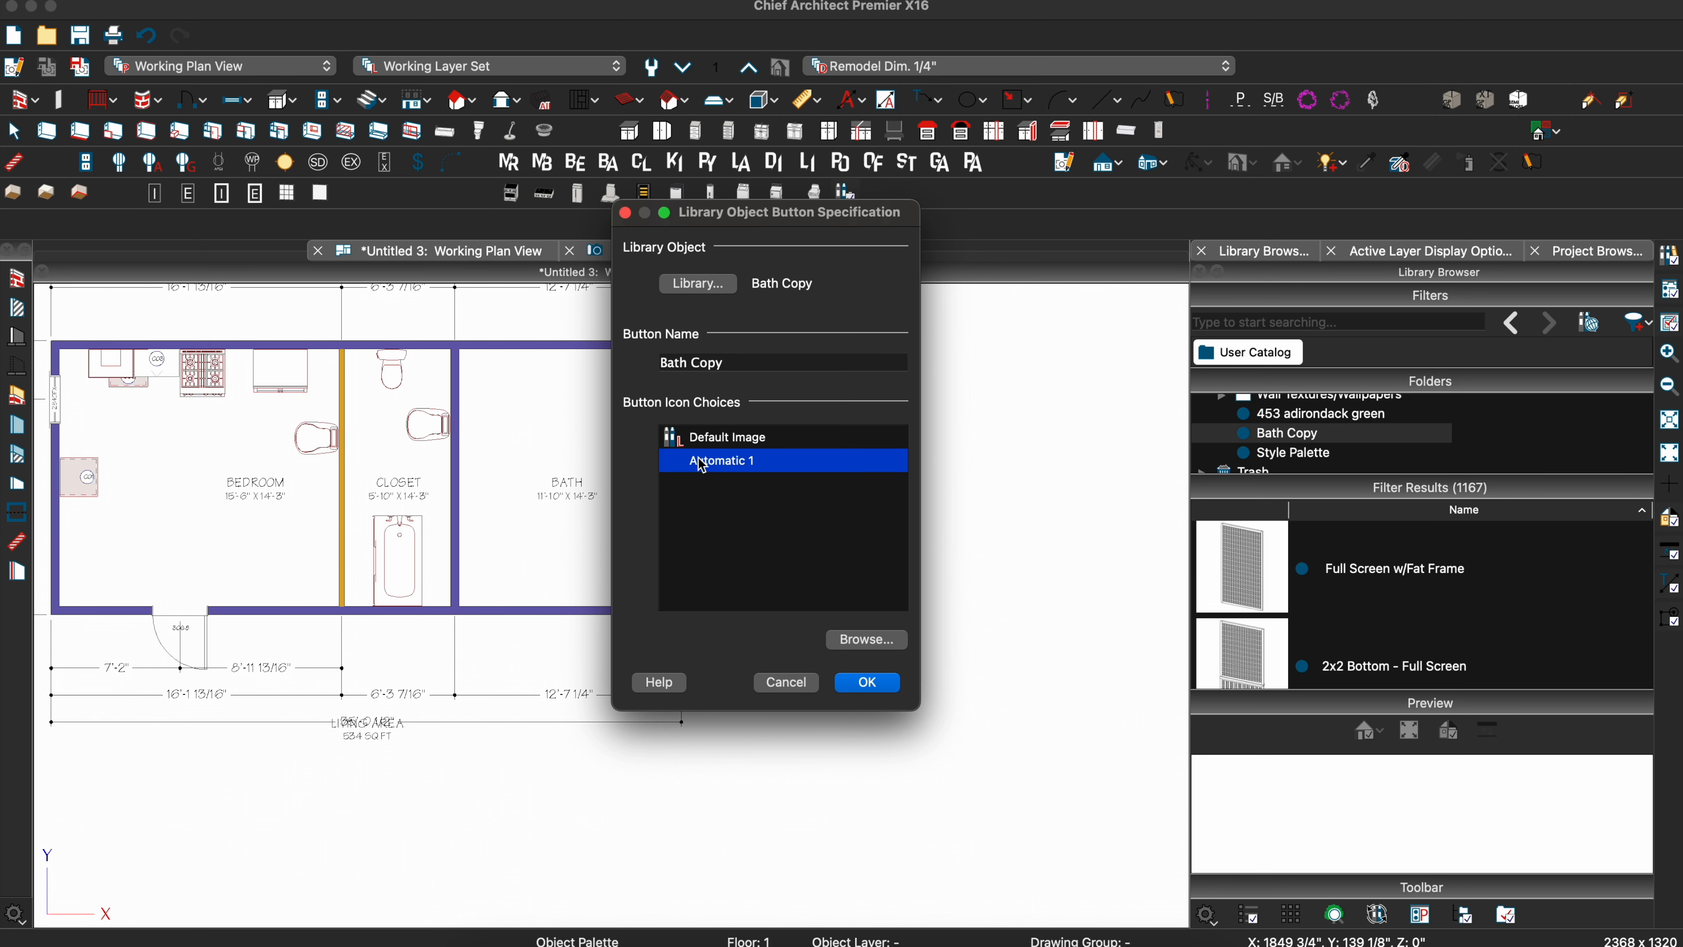
pyautogui.click(867, 683)
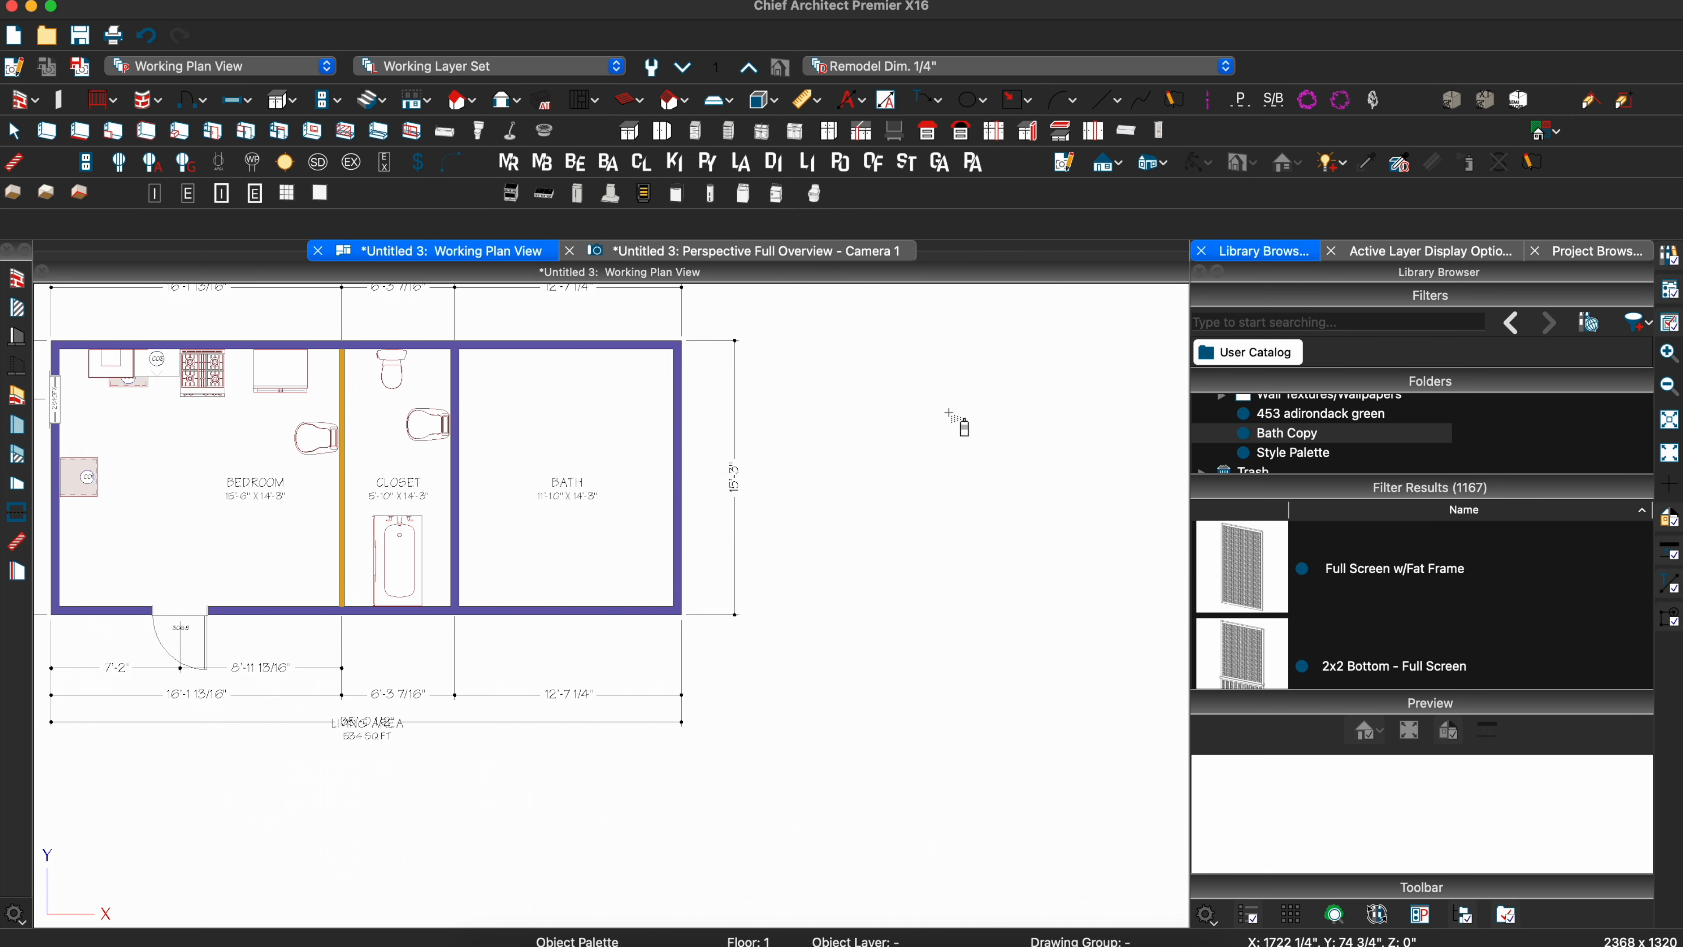
# - Apply the Bath Copy style palette to the existing bath room
pyautogui.click(822, 200)
pyautogui.click(563, 534)
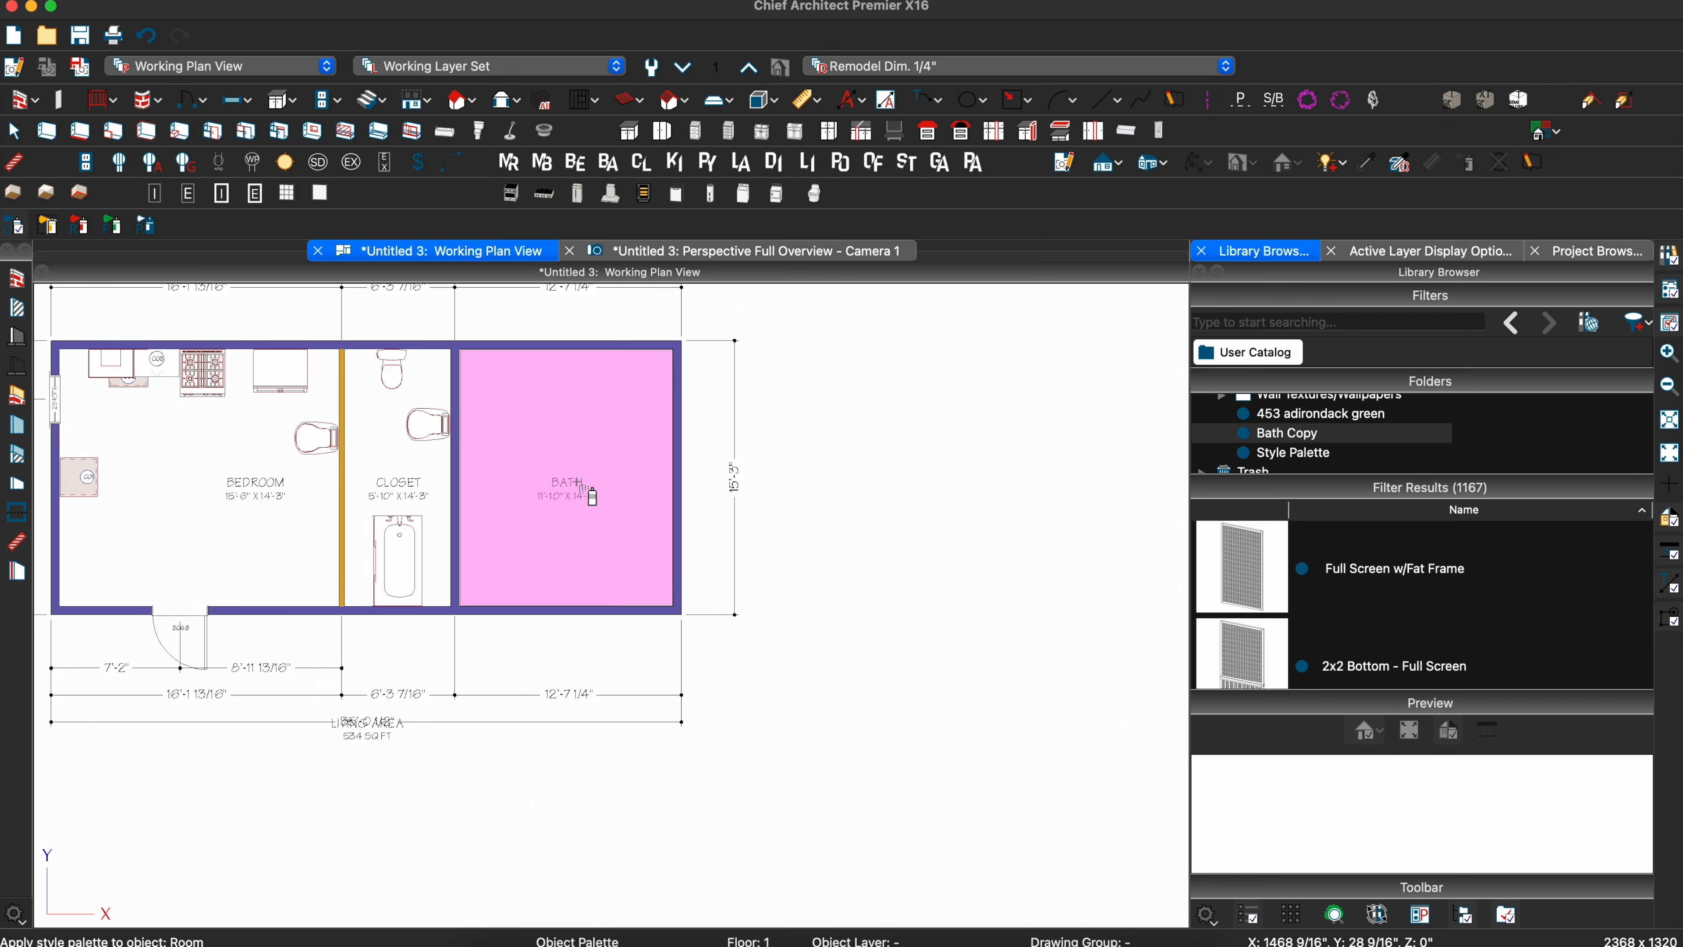
pyautogui.scroll(-2, 611, 540)
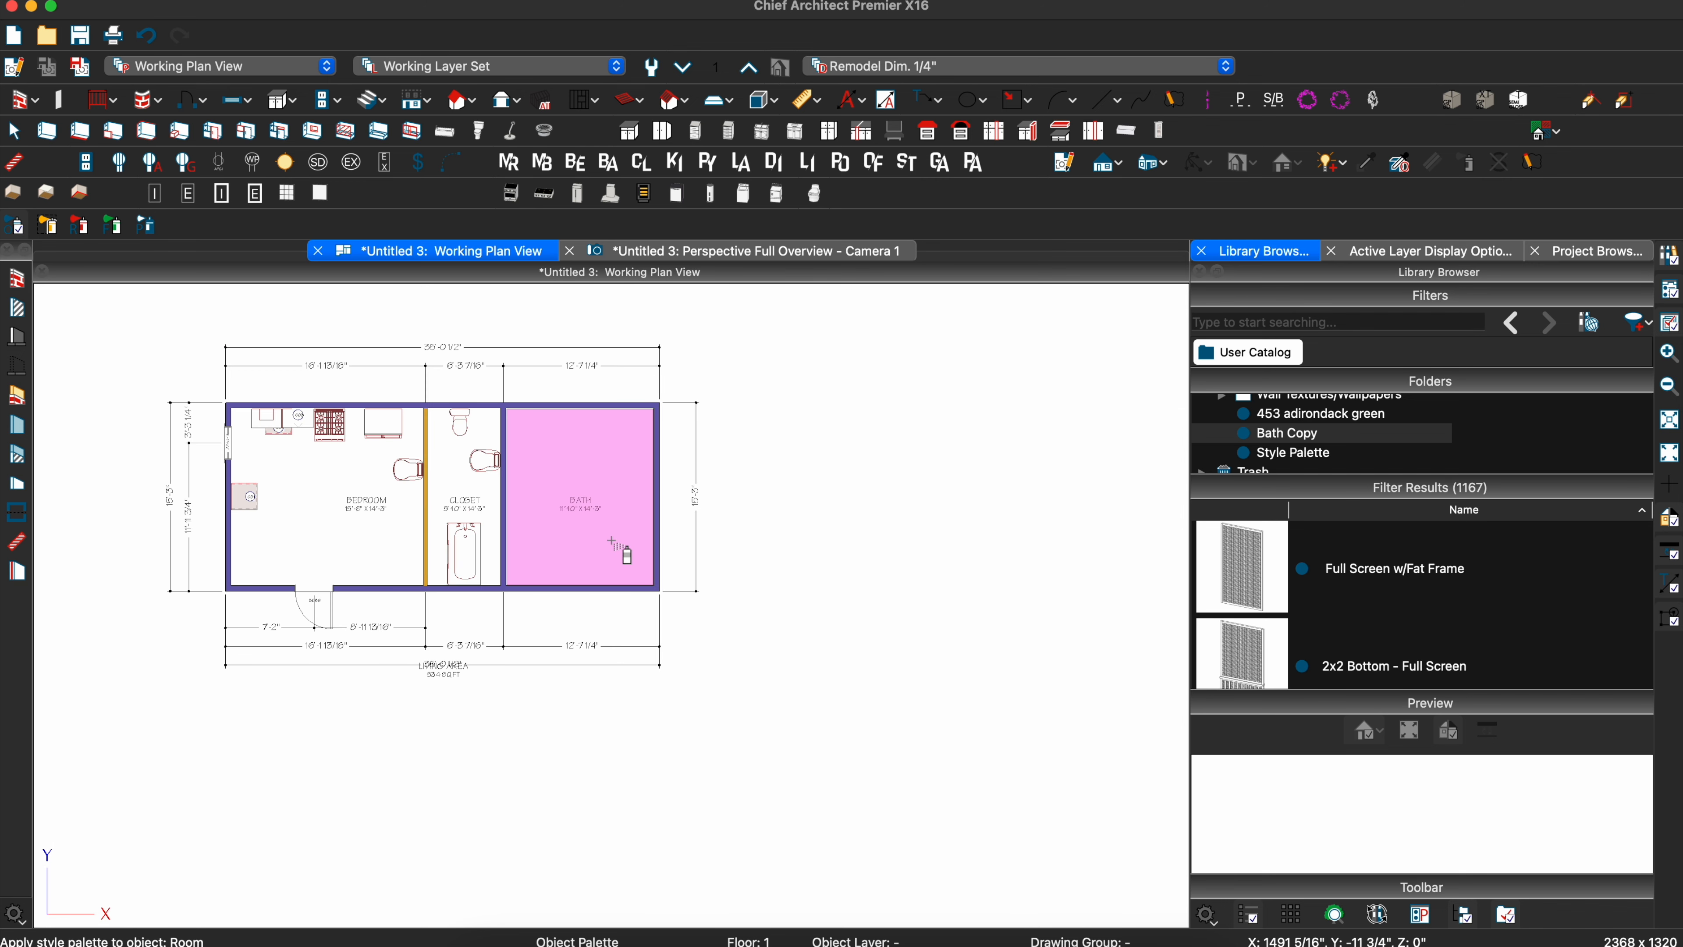
# - Draw exterior walls that enclose another room about 9'-7" wide against the bath's right exterior wall
pyautogui.press('space')
pyautogui.click(612, 402)
pyautogui.moveTo(656, 402); pyautogui.dragTo(657, 587)
pyautogui.press('Escape')
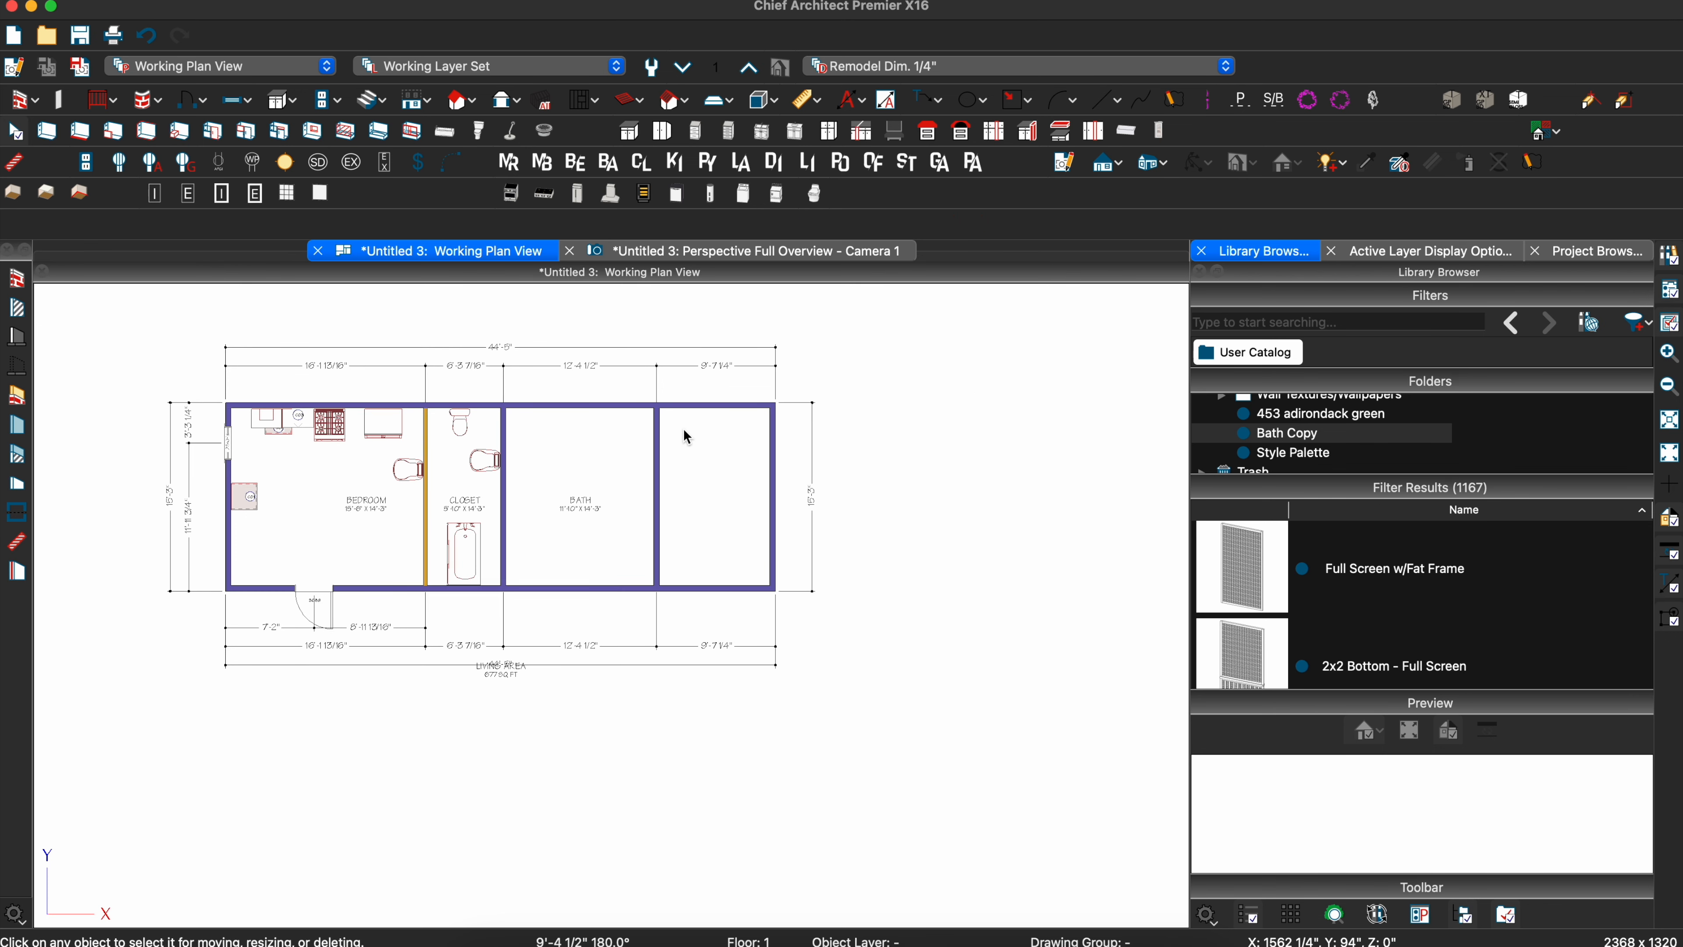
# - Apply the Bath Copy style palette to the new far-right room
pyautogui.click(1282, 434)
pyautogui.click(717, 475)
pyautogui.scroll(-2, 717, 474)
pyautogui.moveTo(614, 433); pyautogui.dragTo(673, 448, button='middle')
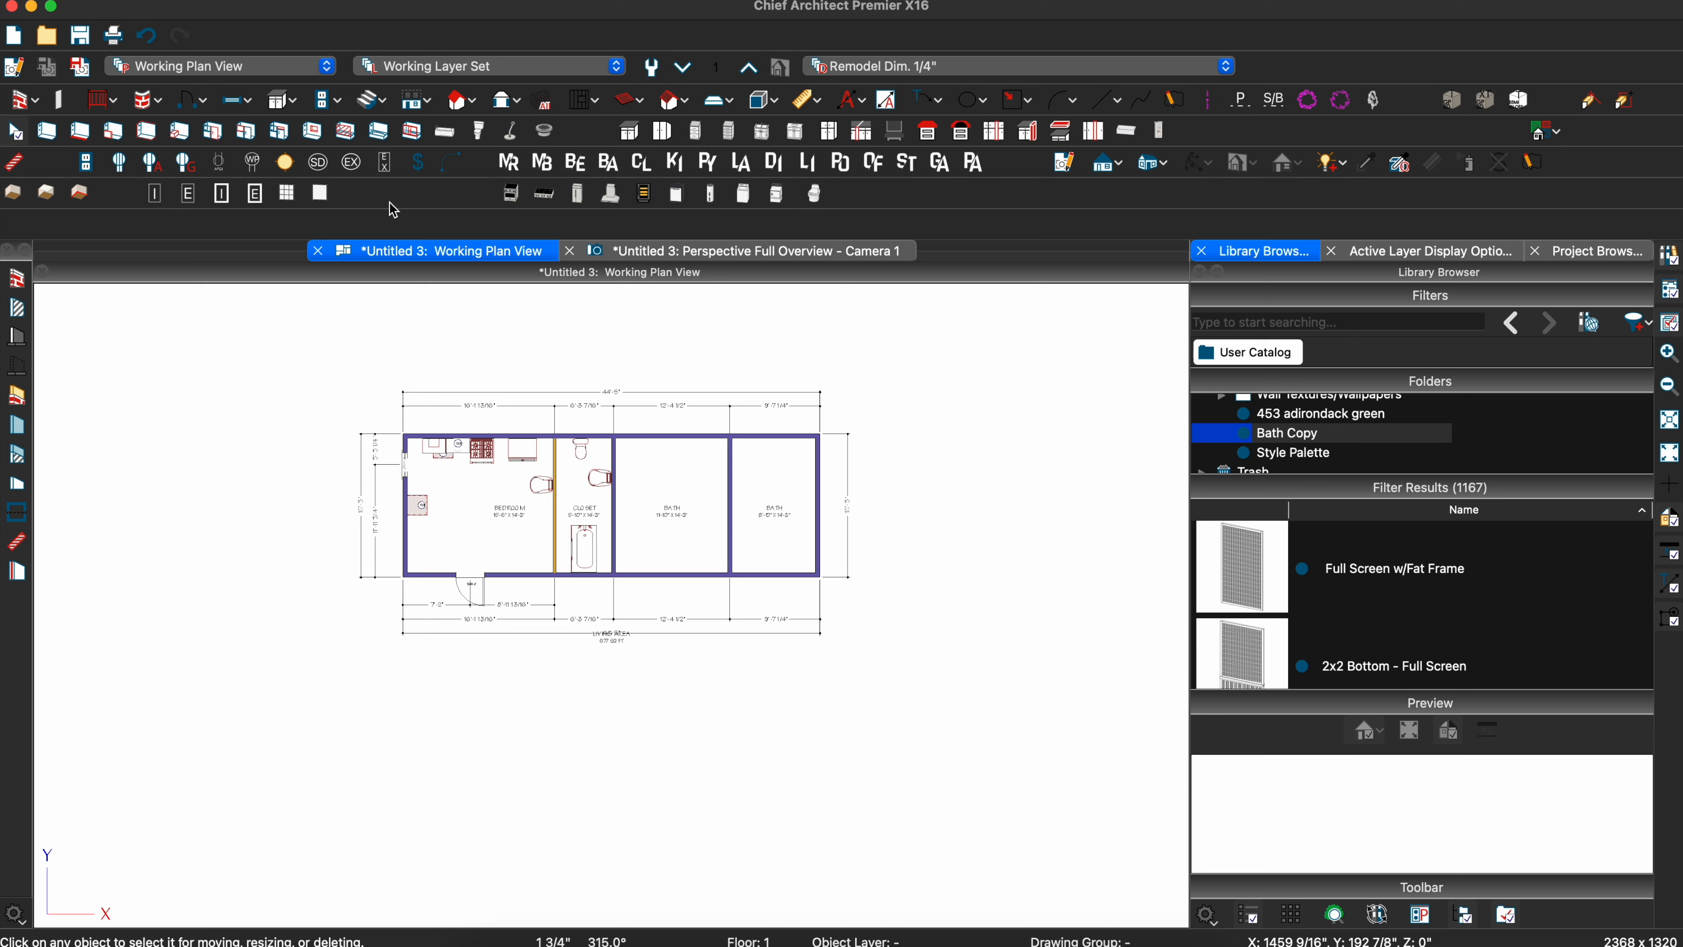
# - Place an exhaust fan in the middle of the first bath and turn on display of the Electrical layer
pyautogui.click(358, 171)
pyautogui.scroll(2, 522, 312)
pyautogui.click(778, 615)
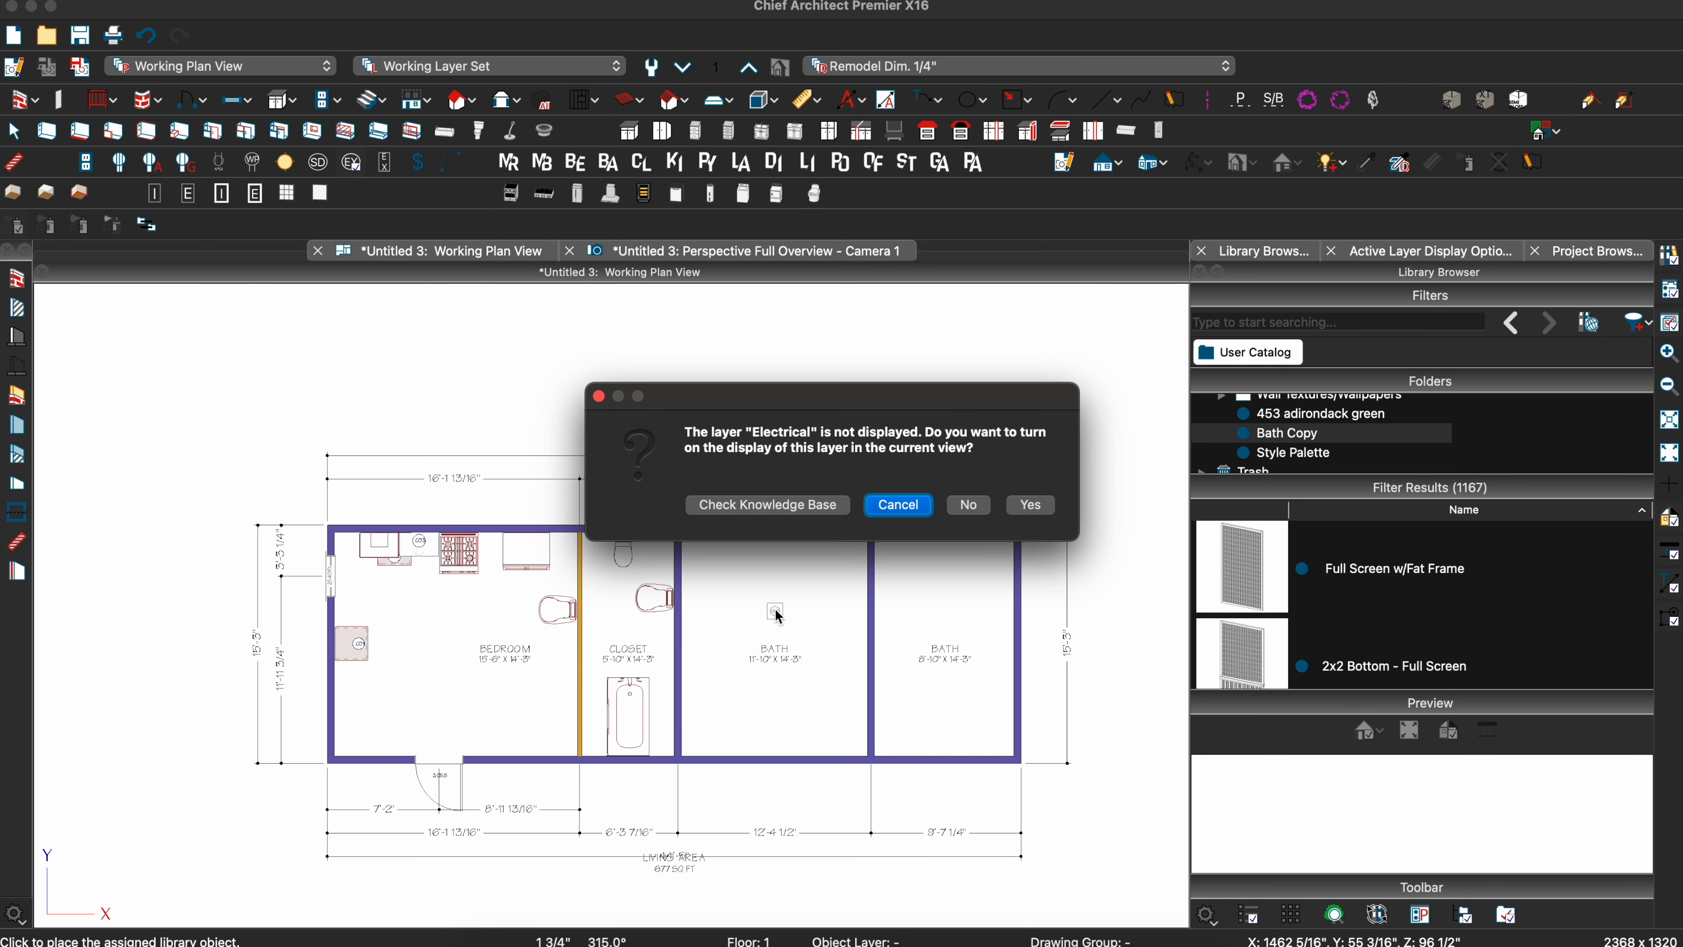
pyautogui.click(1031, 504)
pyautogui.moveTo(493, 308); pyautogui.dragTo(324, 176, button='middle')
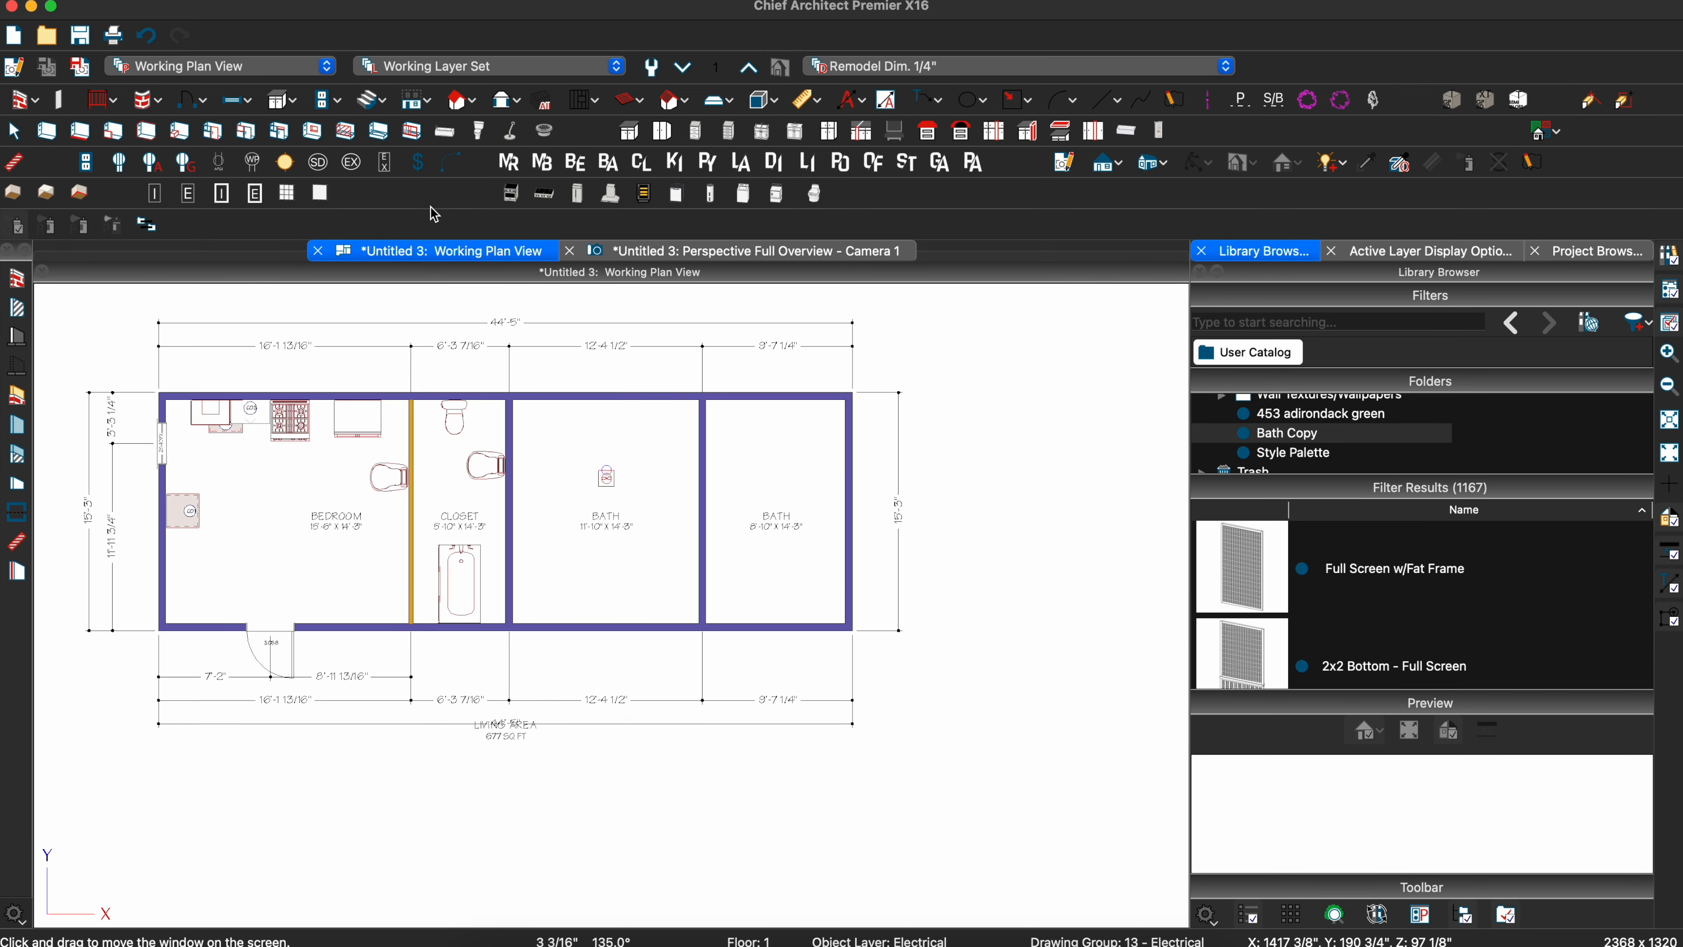
# - Place a round magenta plant symbol in the upper part of the far-right bath
pyautogui.click(285, 163)
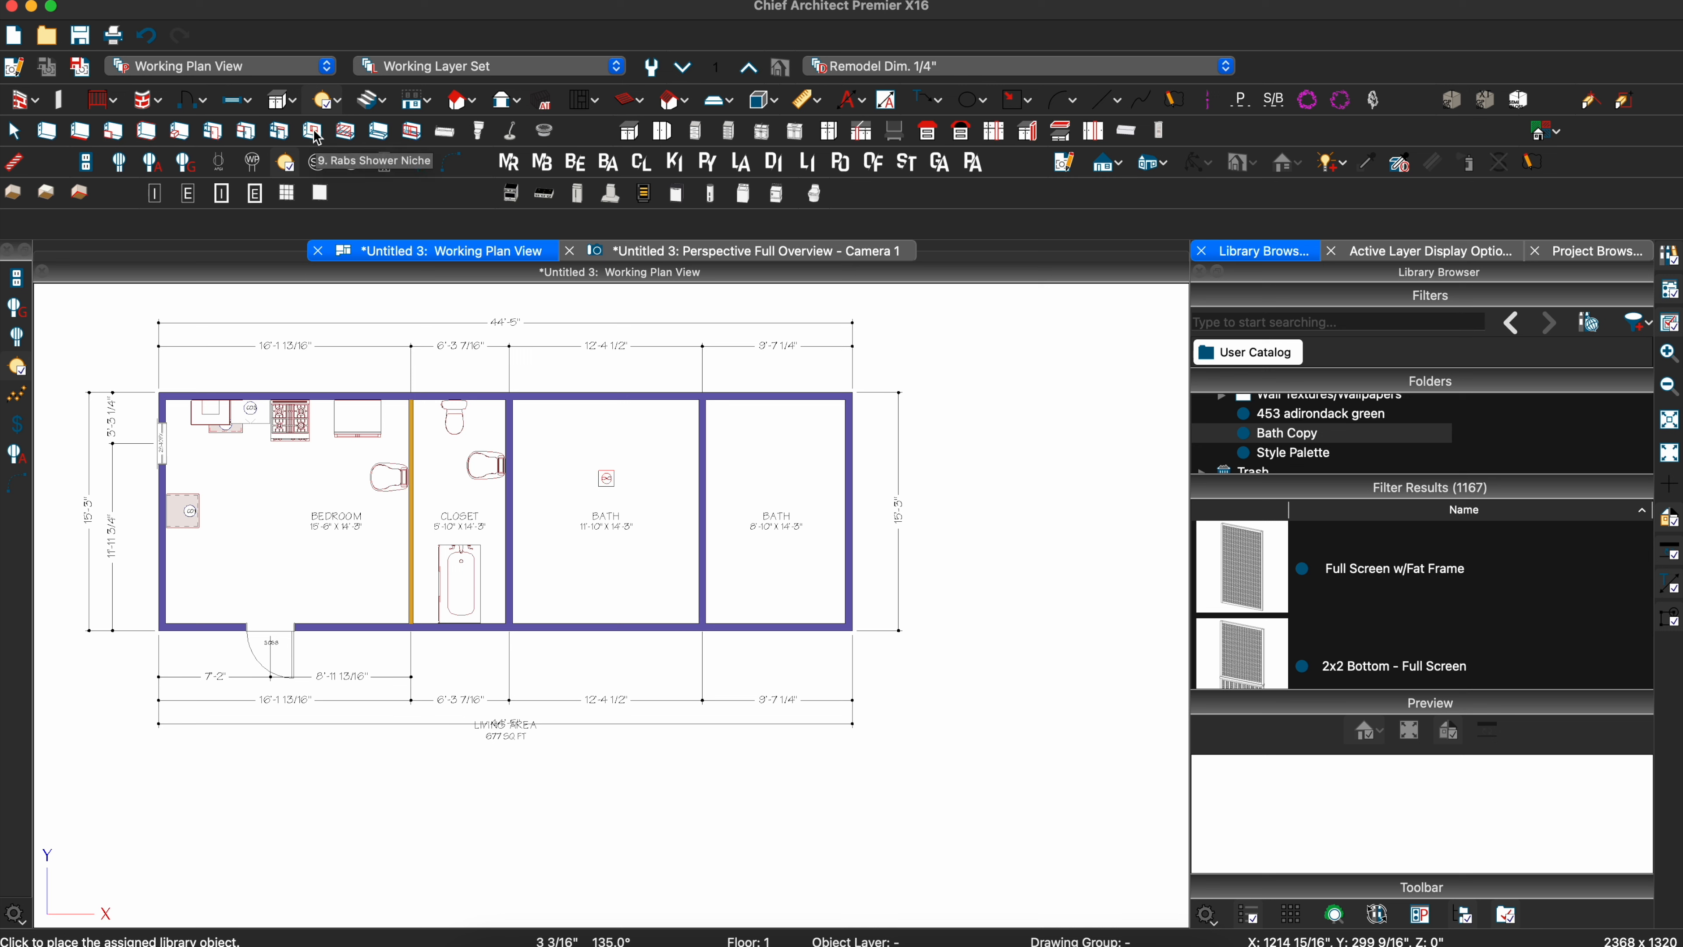
pyautogui.click(509, 133)
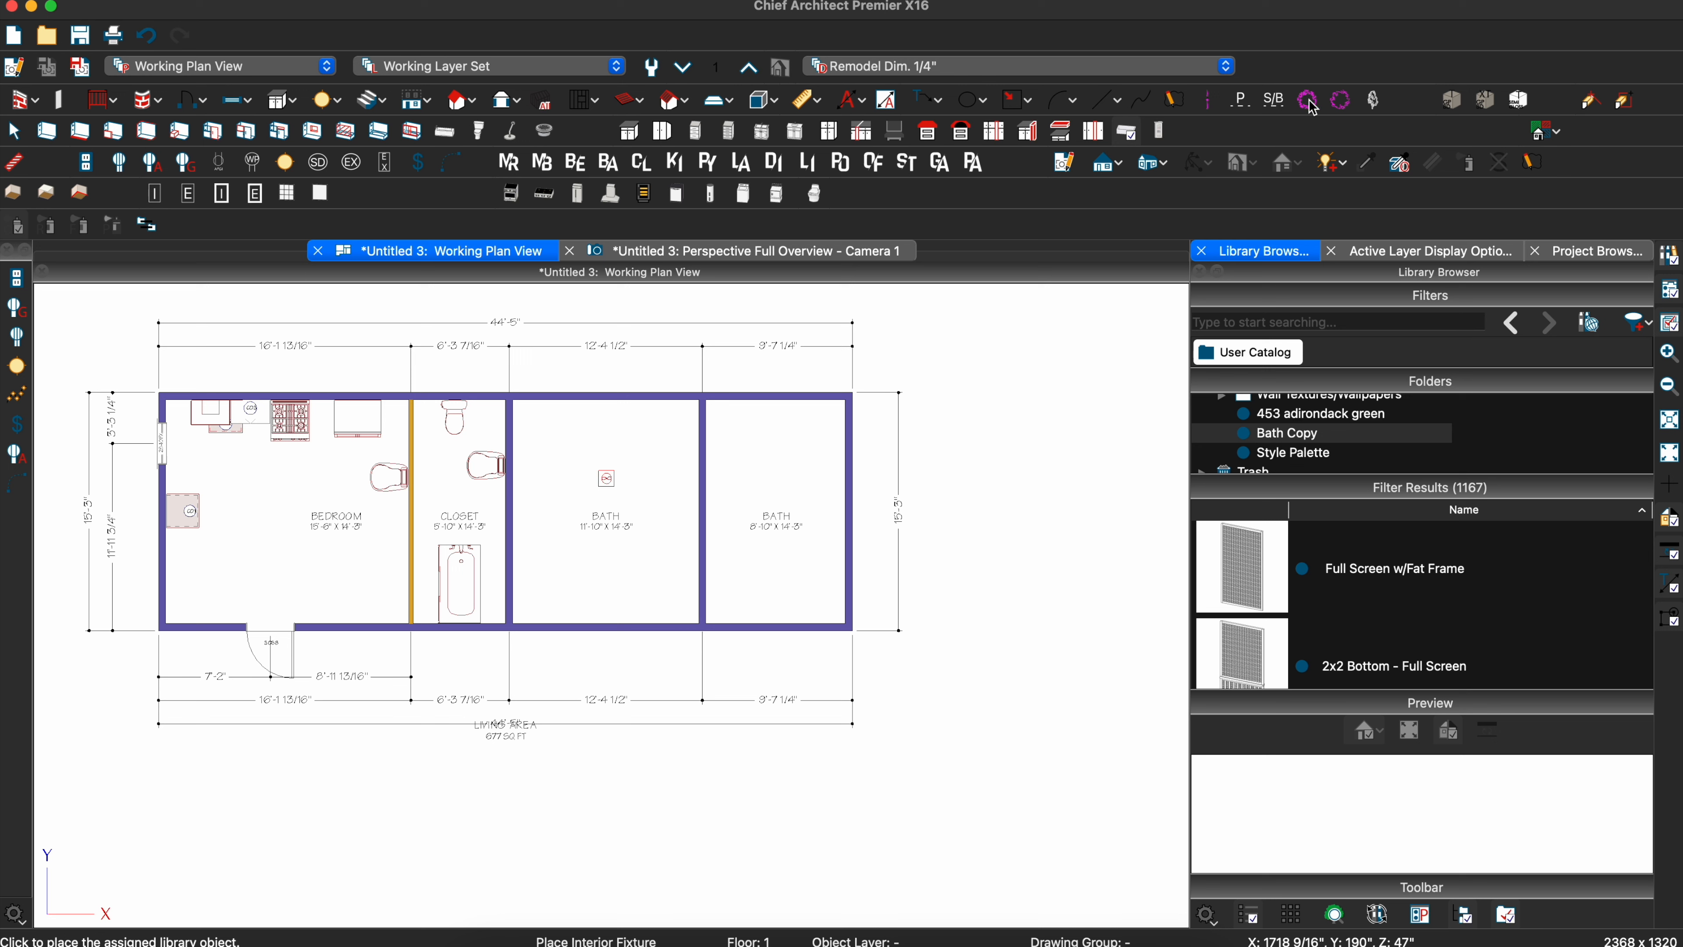
pyautogui.click(778, 450)
pyautogui.scroll(2, 855, 460)
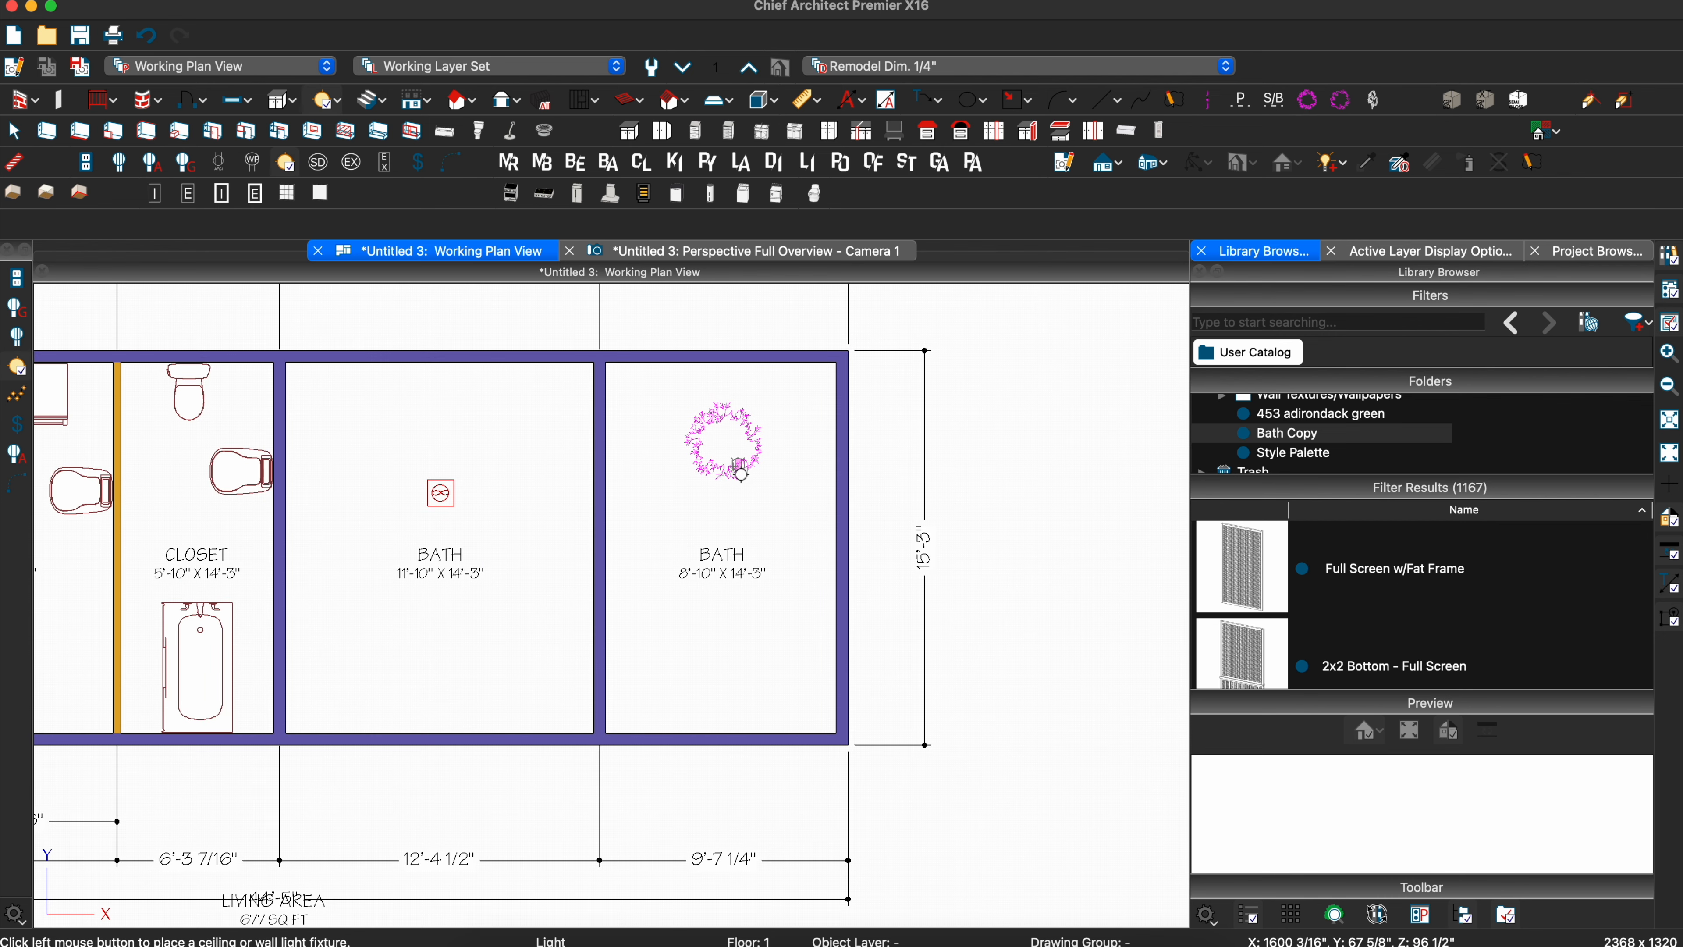
pyautogui.press('Escape')
pyautogui.scroll(-3, 716, 457)
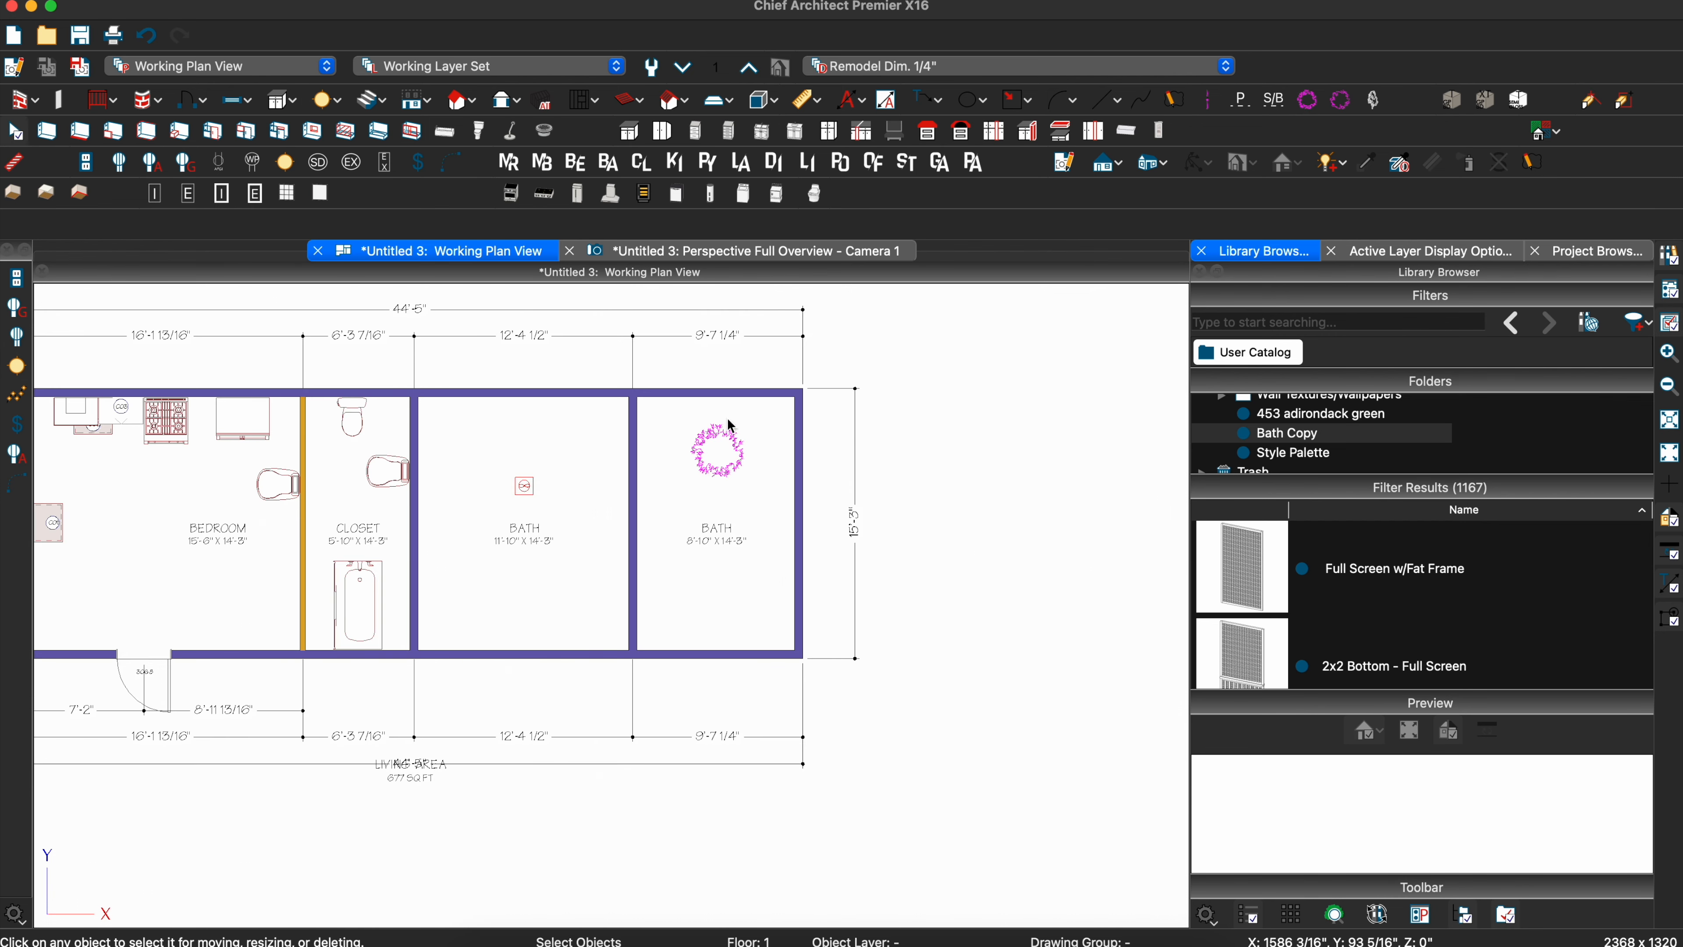
# - Draw a vertical P/L property line and an SB/L setback line about 15'-5" long to the right of the building
pyautogui.click(1232, 99)
pyautogui.moveTo(940, 437)
pyautogui.mouseDown()
pyautogui.moveTo(910, 617)
pyautogui.moveTo(940, 749)
pyautogui.mouseUp()
pyautogui.click(1272, 100)
pyautogui.moveTo(988, 437); pyautogui.dragTo(987, 709)
pyautogui.press('Escape')
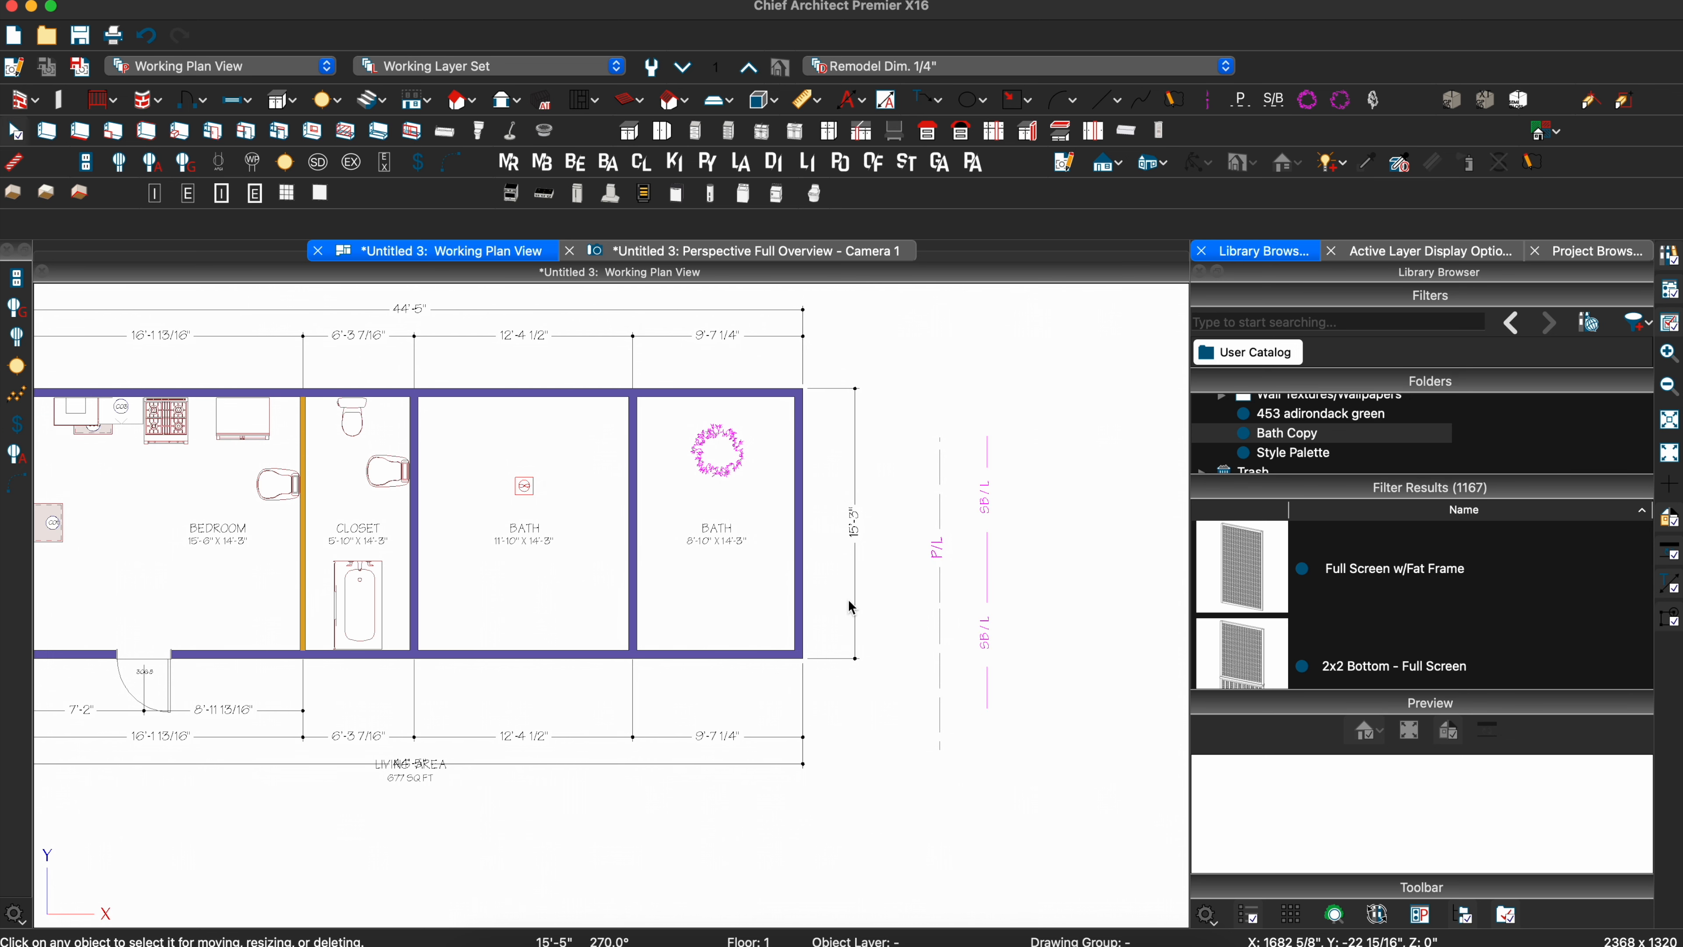
pyautogui.scroll(-2, 851, 607)
pyautogui.moveTo(633, 506); pyautogui.dragTo(683, 476, button='middle')
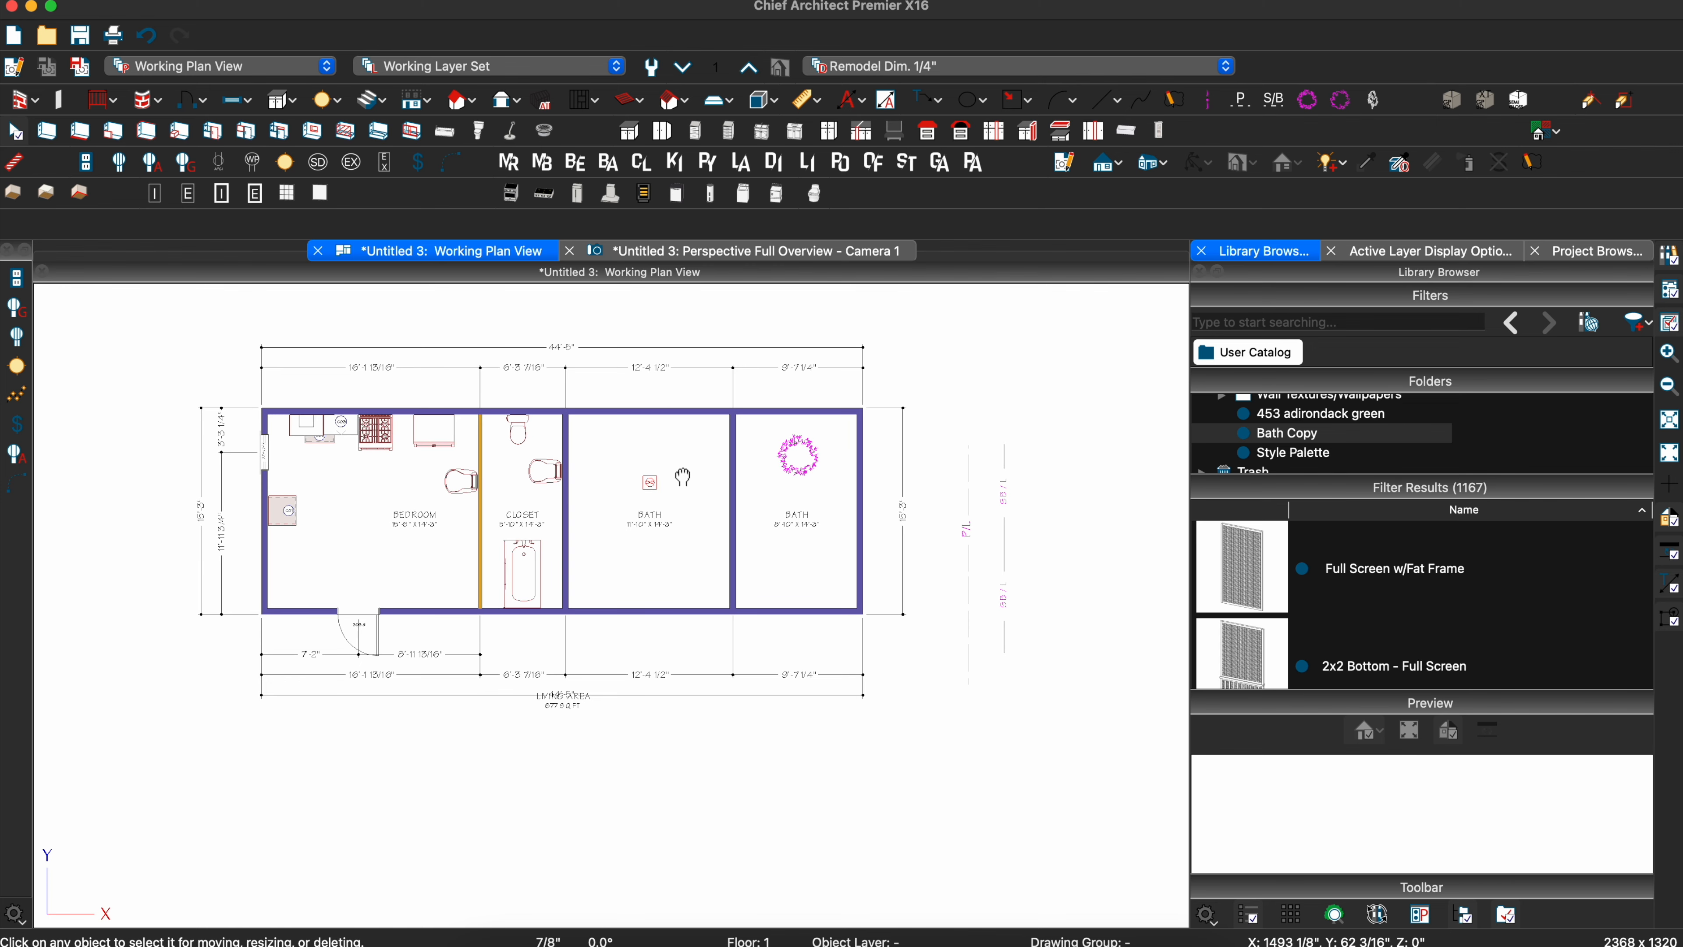